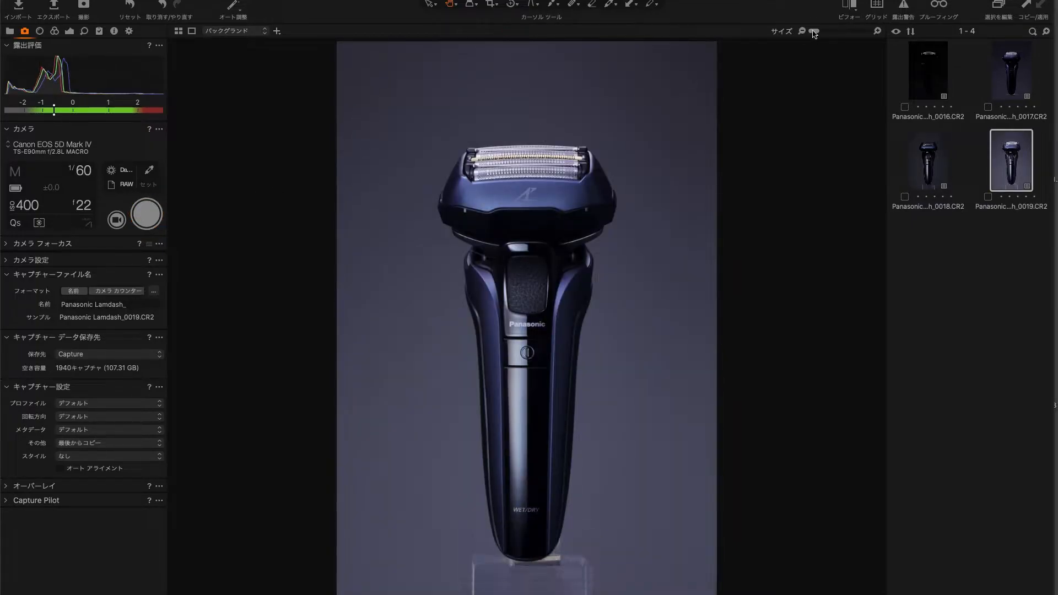
# Examine the shaver photo Panasonic Lamdash_0019.CR2 up close
pyautogui.moveTo(813, 31); pyautogui.dragTo(821, 31)
pyautogui.moveTo(647, 92); pyautogui.dragTo(643, 378)
pyautogui.moveTo(727, 276); pyautogui.dragTo(733, 398)
pyautogui.moveTo(720, 250); pyautogui.dragTo(722, 326)
pyautogui.moveTo(724, 209); pyautogui.dragTo(726, 307)
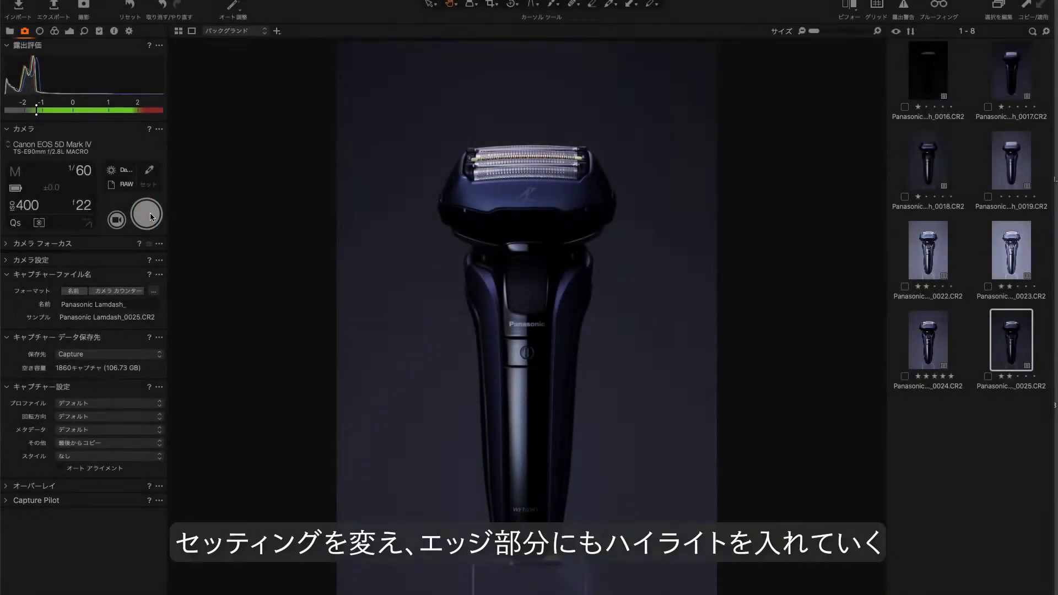
# Take another tethered shot, give a one-star rating, and compare image 0030 with image 0024
pyautogui.click(151, 215)
pyautogui.press('1')
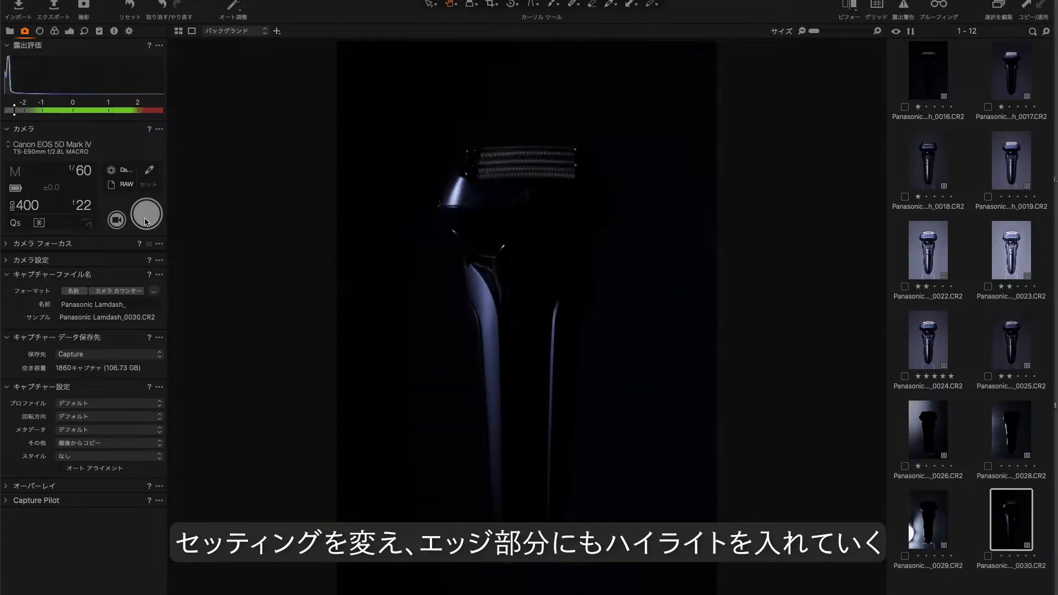
pyautogui.click(925, 340)
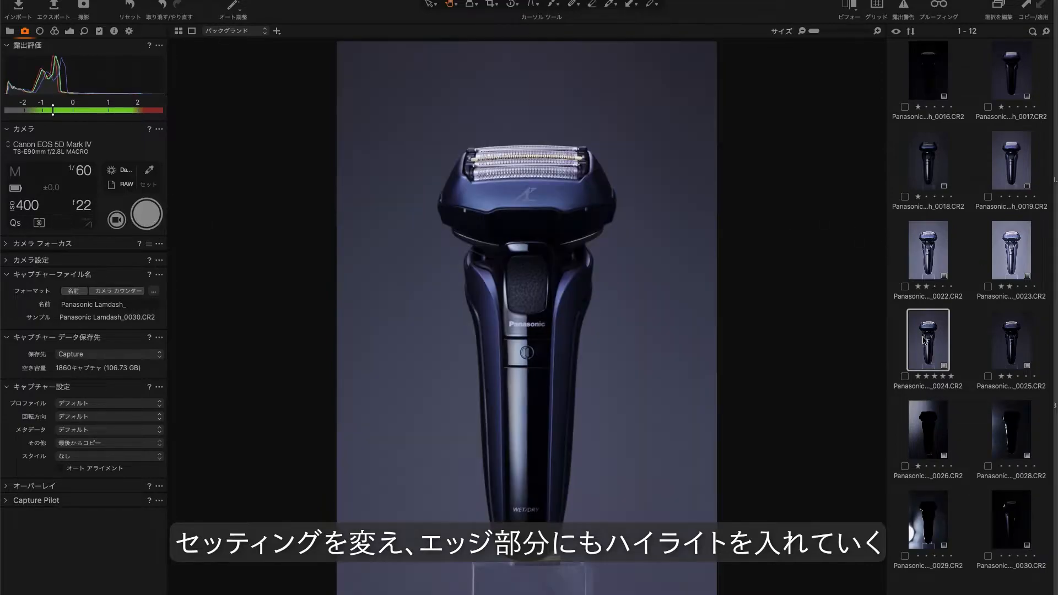
pyautogui.click(1009, 525)
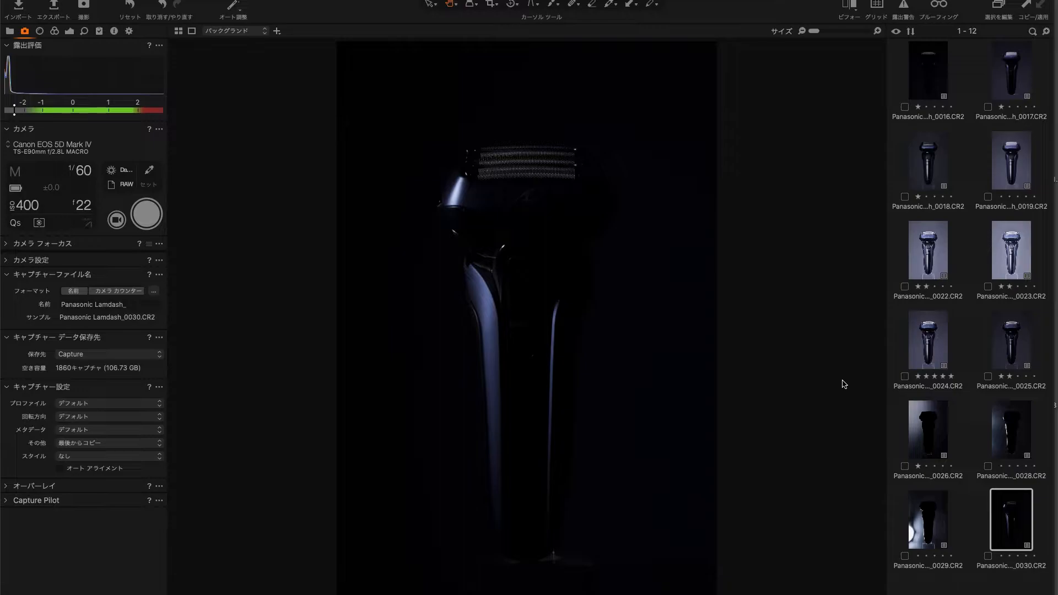
# Capture further tethered shots of the shaver's edge highlights and open the ISO setting
pyautogui.click(146, 217)
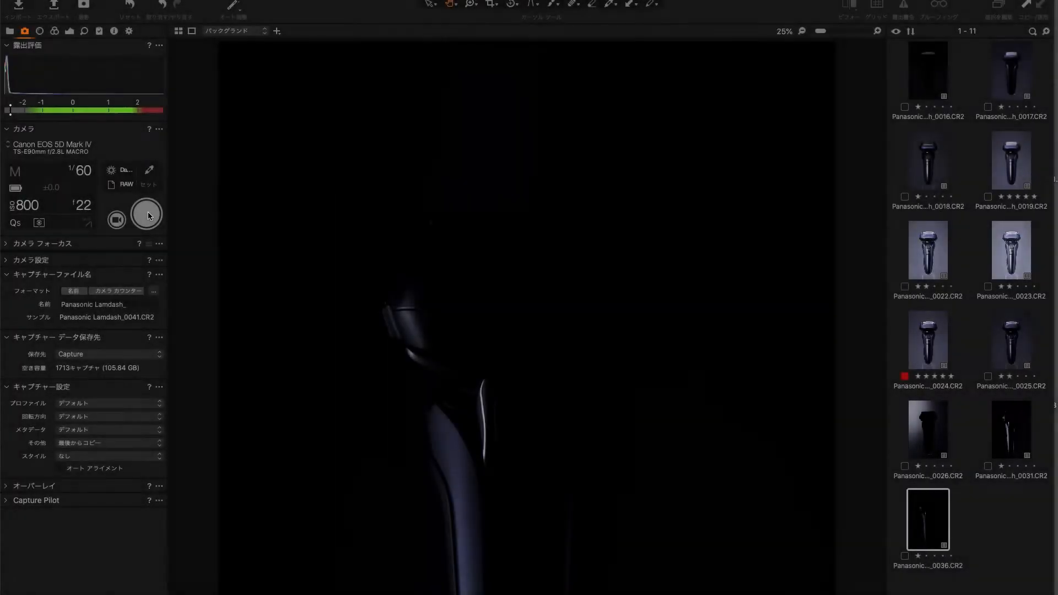
pyautogui.click(147, 215)
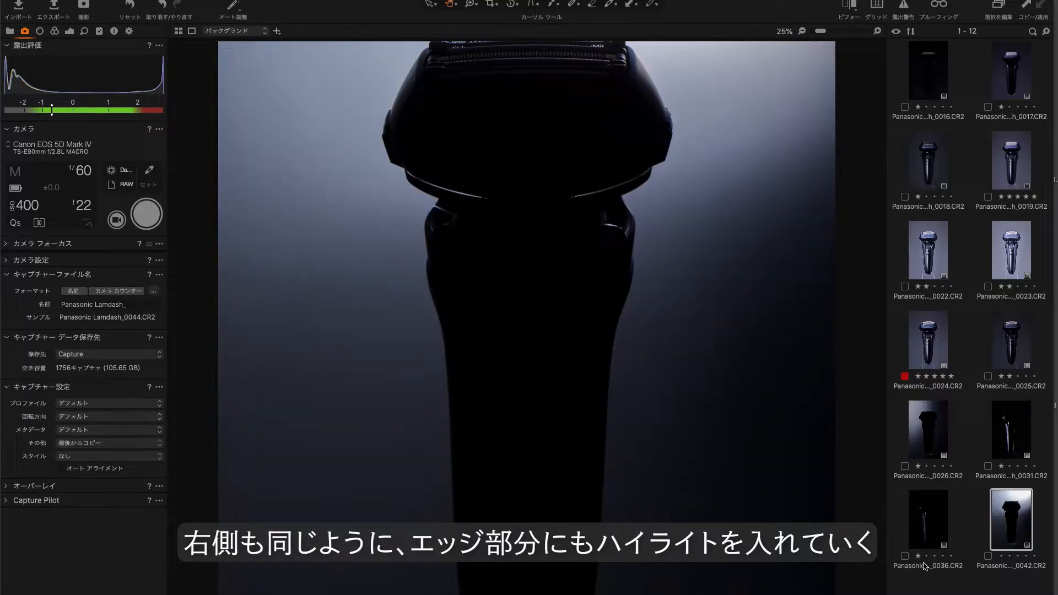
pyautogui.click(149, 216)
pyautogui.click(149, 217)
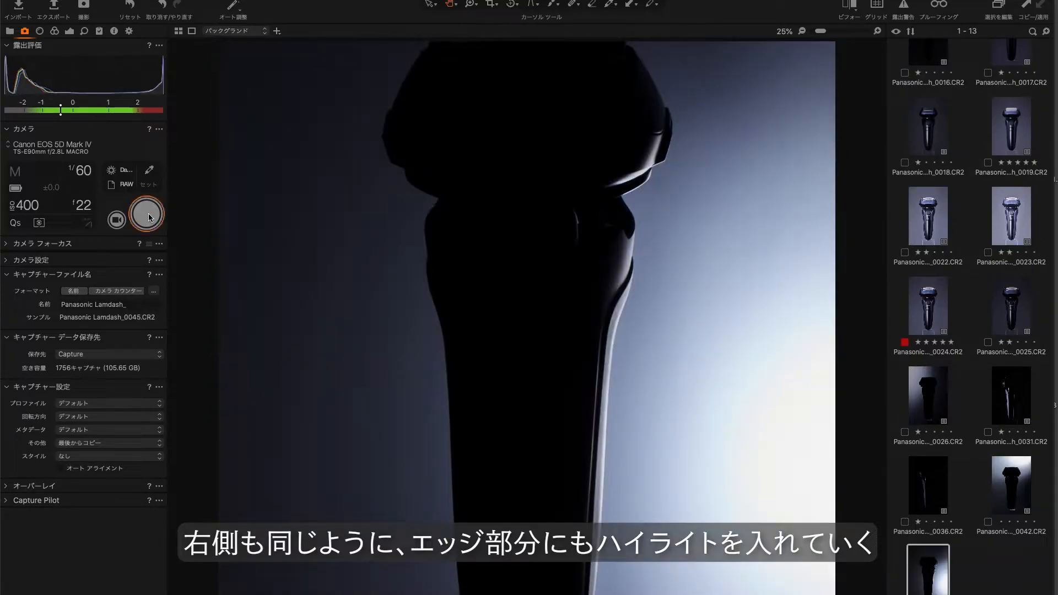
pyautogui.click(149, 217)
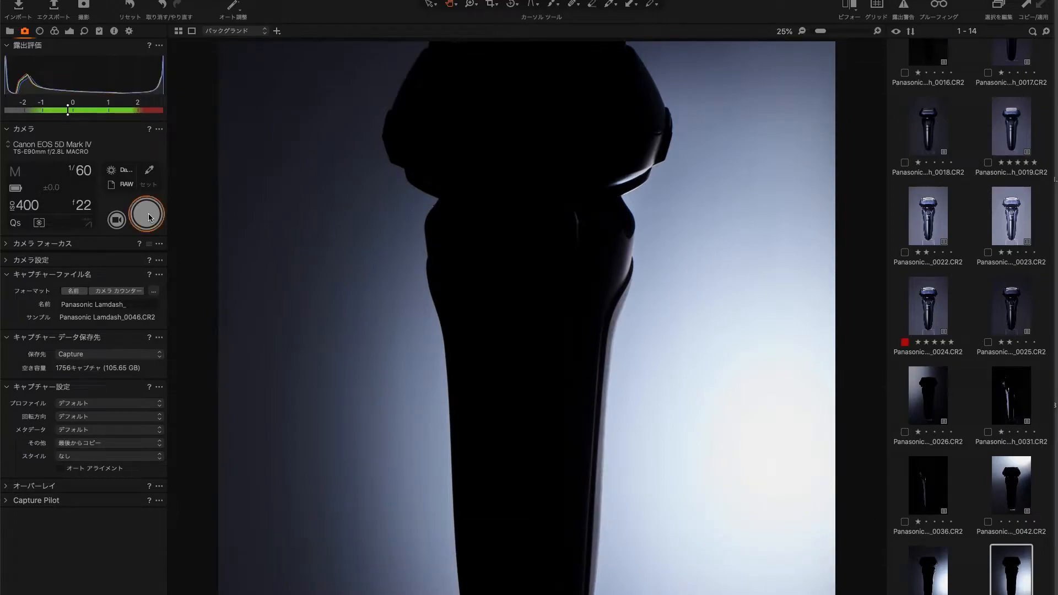
pyautogui.click(27, 205)
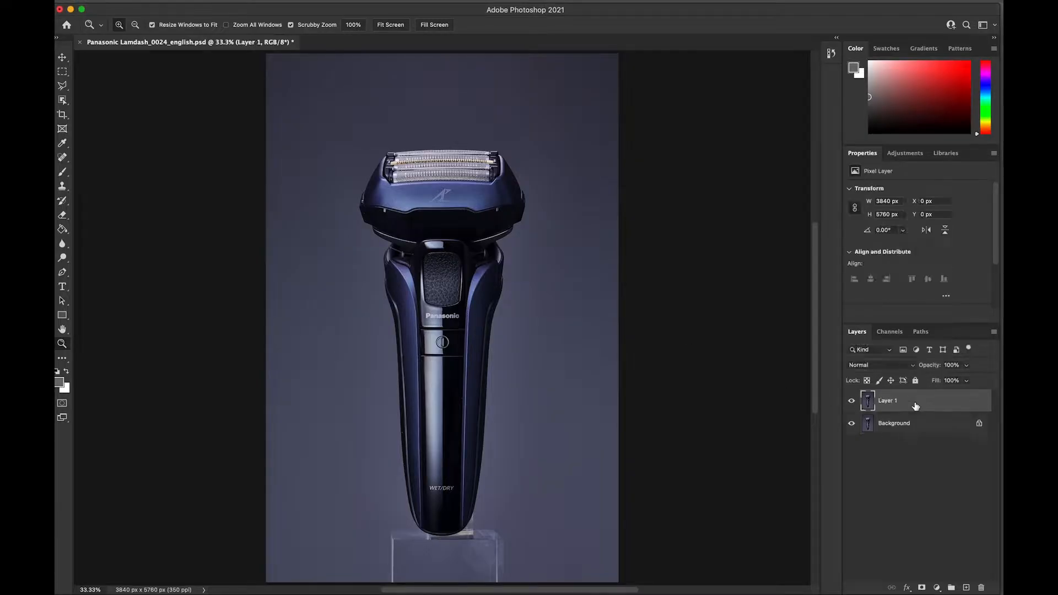
# Switch to Photoshop and automatically select the shaver as the subject on Layer 1
pyautogui.press('alt+shift+super+f')
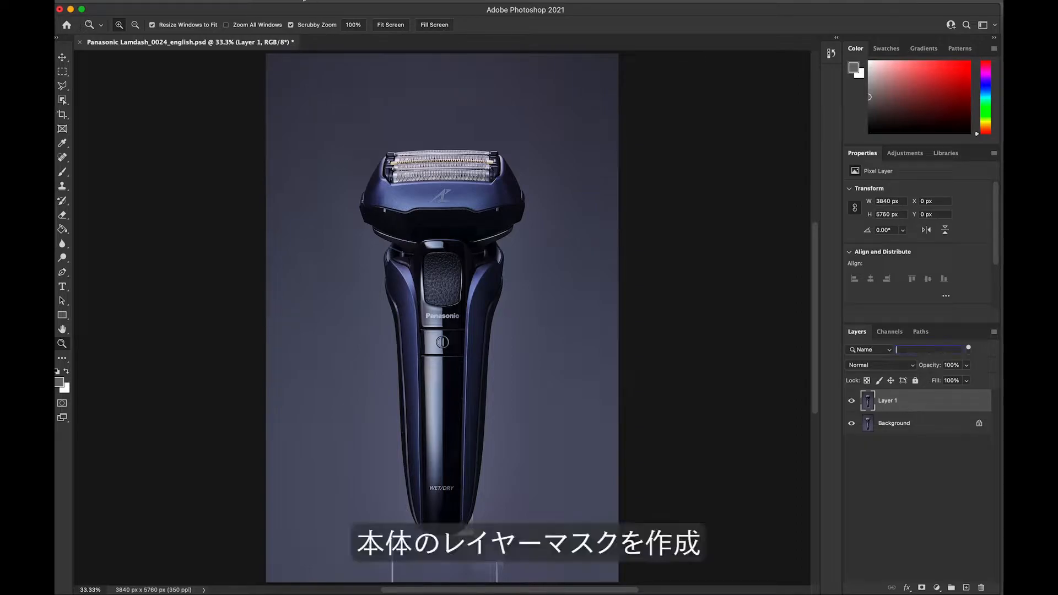
pyautogui.click(275, 2)
pyautogui.click(286, 122)
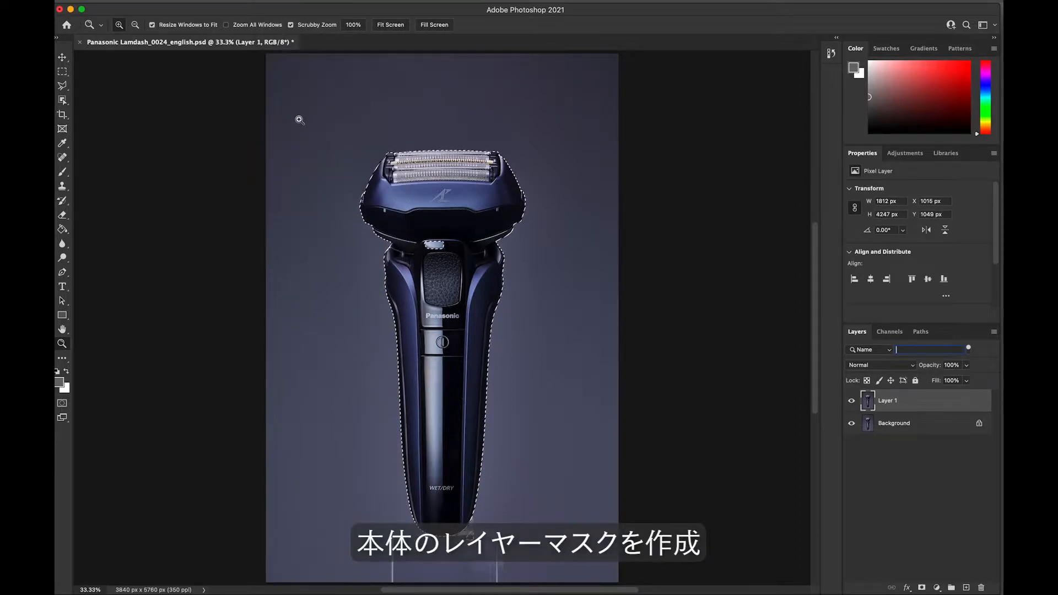
# Subtract the stand area under the shaver's base from the selection and include the highlight above the switch
pyautogui.press('m')
pyautogui.keyDown('alt'); pyautogui.moveTo(480, 531); pyautogui.dragTo(462, 543); pyautogui.keyUp('alt')
pyautogui.press('super+plus')
pyautogui.press('super+plus')
pyautogui.press('super+plus')
pyautogui.moveTo(368, 353); pyautogui.dragTo(413, 574)
pyautogui.moveTo(430, 231); pyautogui.dragTo(326, 352)
pyautogui.scroll(-10, 326, 353)
# Refine the selection edge with Radius 2 px, Smooth 1, Feather 0.5 px, Contrast 1% and Shift Edge -1%, output as a selection
pyautogui.press('super+alt+r')
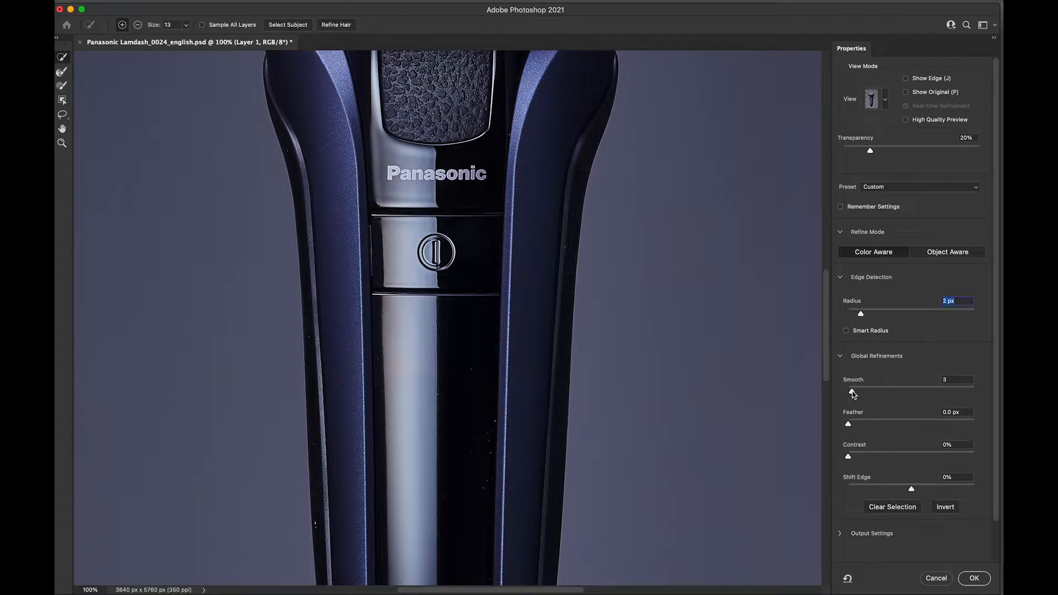
pyautogui.moveTo(853, 425); pyautogui.dragTo(850, 414)
pyautogui.scroll(-2, 853, 448)
pyautogui.click(854, 482)
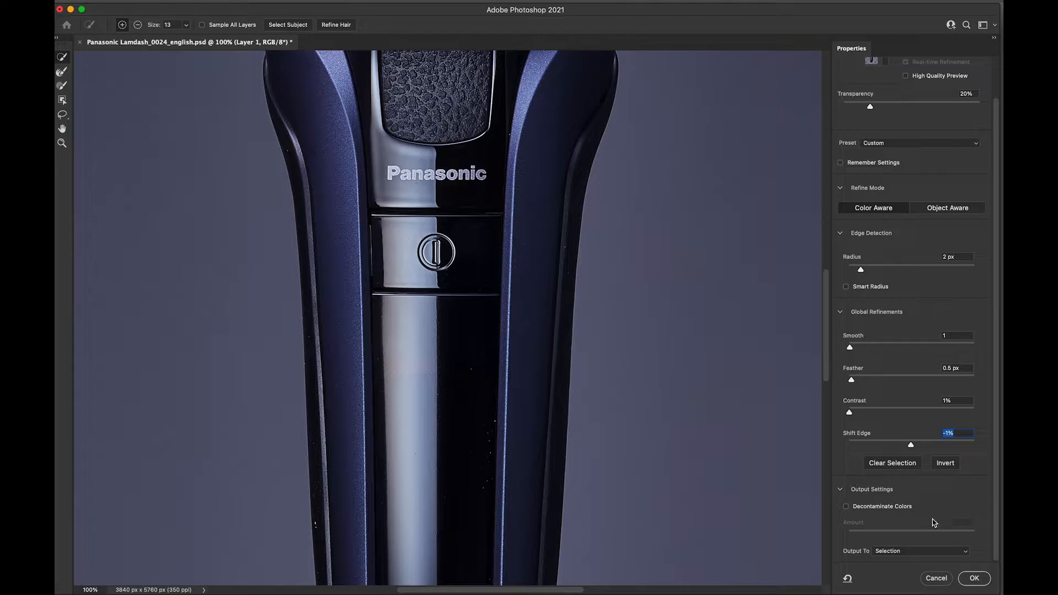
pyautogui.click(972, 579)
# Mask Layer 1 with the shaver selection and hide the Background layer
pyautogui.scroll(-3, 611, 480)
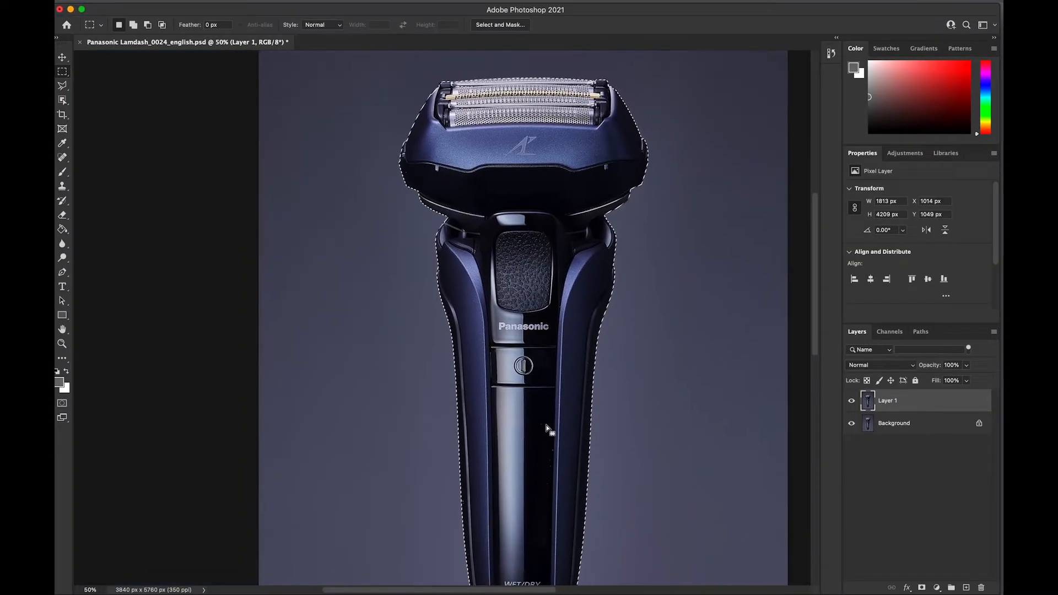
pyautogui.click(922, 588)
pyautogui.click(852, 423)
# Add a new layer beneath Layer 1 and fill it with the dark grey foreground colour
pyautogui.keyDown('super'); pyautogui.click(967, 588); pyautogui.keyUp('super')
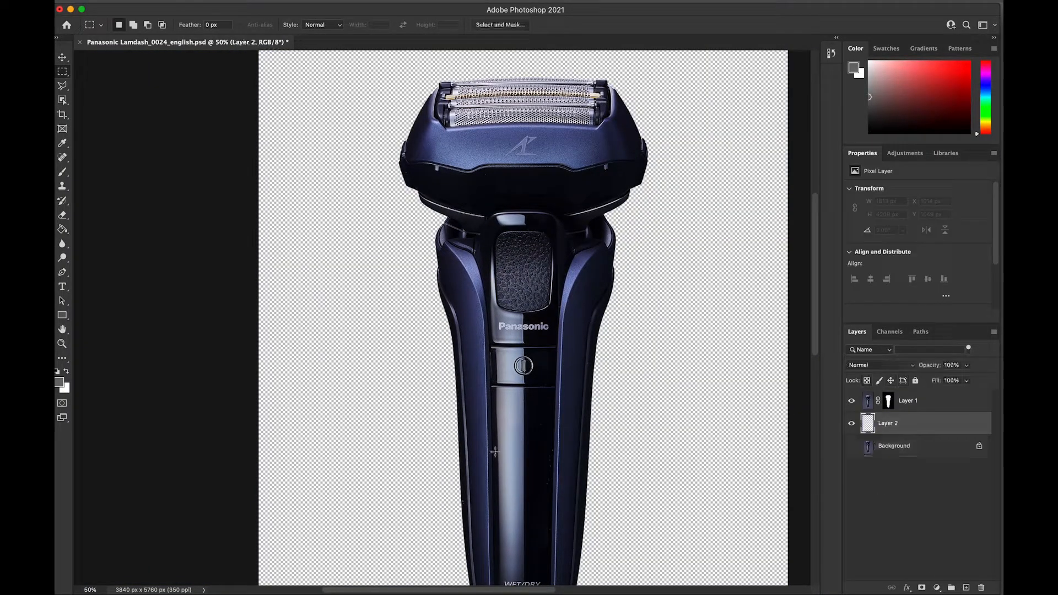
pyautogui.click(59, 382)
pyautogui.click(635, 219)
pyautogui.click(63, 228)
pyautogui.click(318, 281)
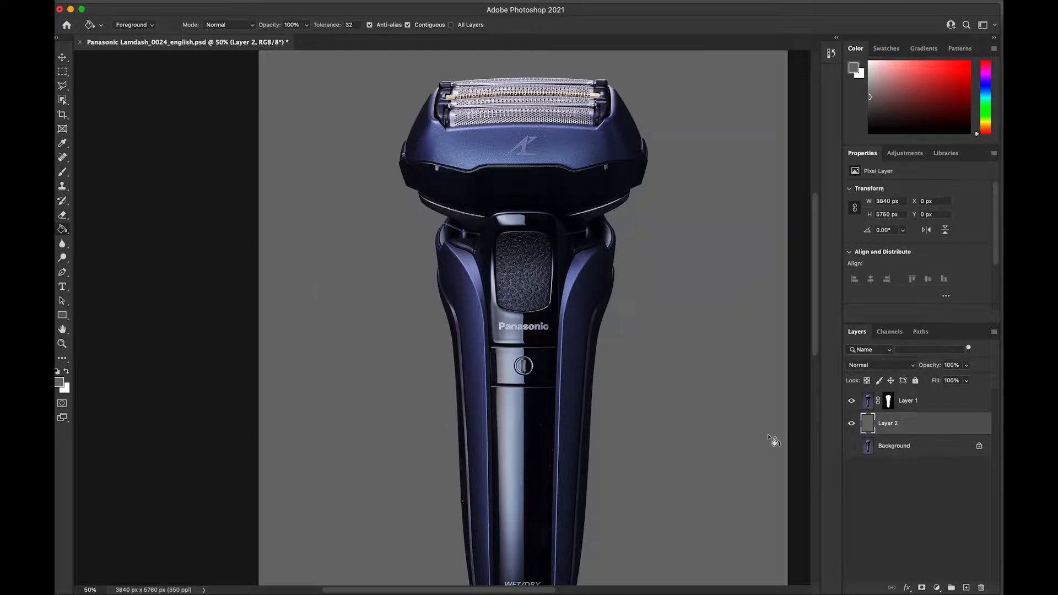
# Create a layer group above Layer 1 and open the Panasonic Lamdash 0016, 0017 and 0018 PSD files from the light abc folder
pyautogui.click(914, 411)
pyautogui.click(952, 588)
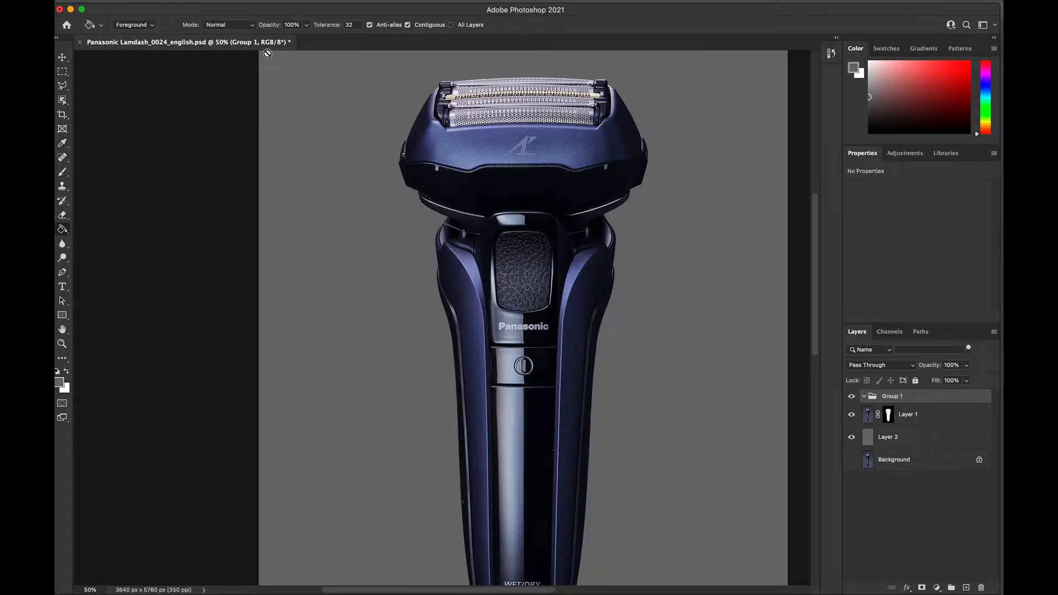
pyautogui.click(134, 1)
pyautogui.click(148, 21)
pyautogui.click(573, 77)
pyautogui.click(539, 92)
pyautogui.click(646, 129)
pyautogui.click(650, 129)
pyautogui.click(554, 141)
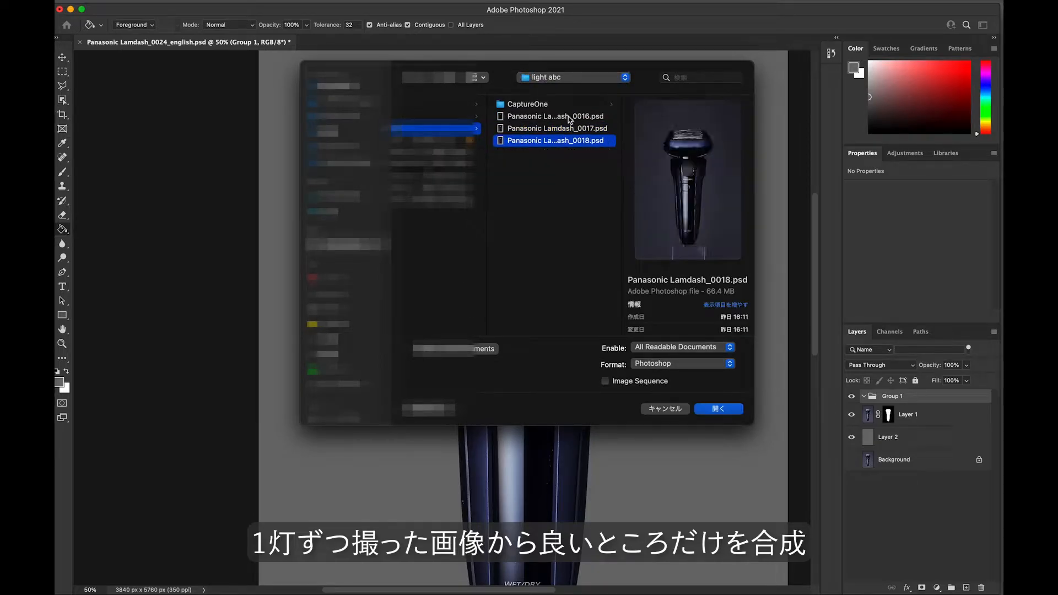
pyautogui.keyDown('shift'); pyautogui.click(554, 117); pyautogui.keyUp('shift')
pyautogui.press('Return')
# Copy the three opened single-light images into Group 1 of Panasonic Lamdash_0024_english.psd as separate layers
pyautogui.moveTo(656, 154); pyautogui.dragTo(408, 210)
pyautogui.click(559, 46)
pyautogui.moveTo(551, 193); pyautogui.dragTo(736, 377)
pyautogui.click(422, 43)
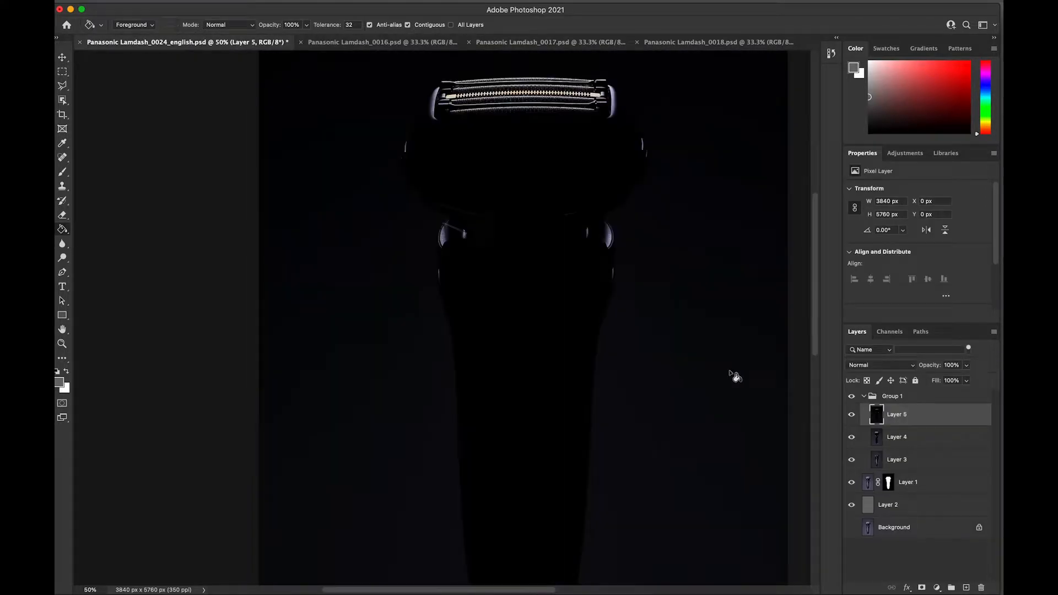
# Hide Layers 5 and 3 and compare Layer 4 against the shaver image underneath
pyautogui.click(852, 415)
pyautogui.click(851, 440)
pyautogui.click(852, 439)
pyautogui.click(851, 439)
pyautogui.click(851, 439)
pyautogui.click(851, 439)
pyautogui.click(852, 438)
pyautogui.click(852, 438)
pyautogui.click(851, 438)
pyautogui.click(851, 460)
pyautogui.click(852, 437)
pyautogui.click(851, 437)
# Select Layers 3 to 5 and nudge them together to X -3 px, Y -1 px to align with the base shaver
pyautogui.keyDown('shift'); pyautogui.click(909, 462); pyautogui.keyUp('shift')
pyautogui.click(62, 345)
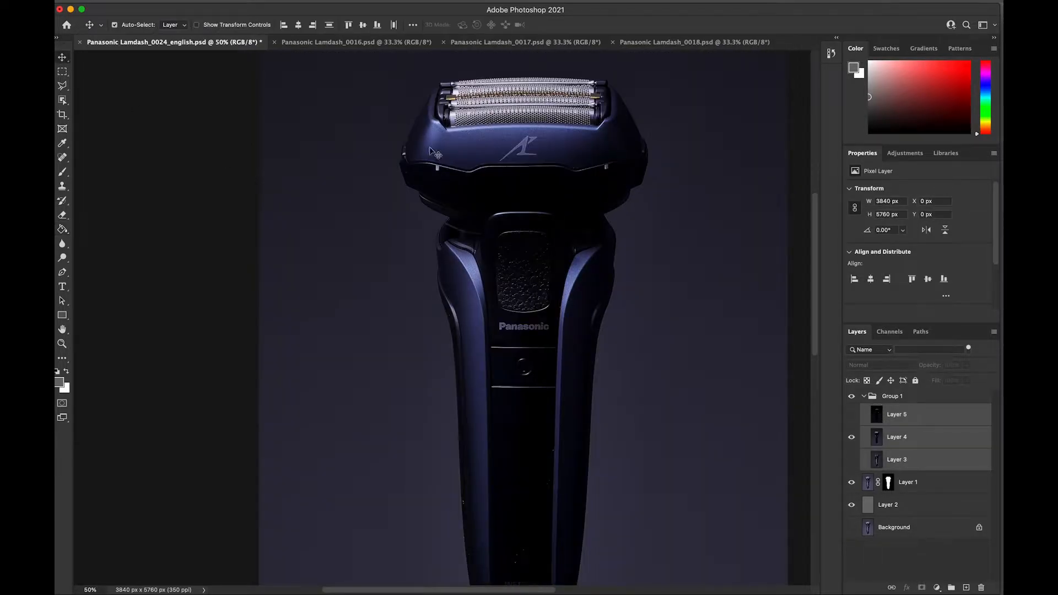
pyautogui.press('super+plus')
pyautogui.click(548, 264)
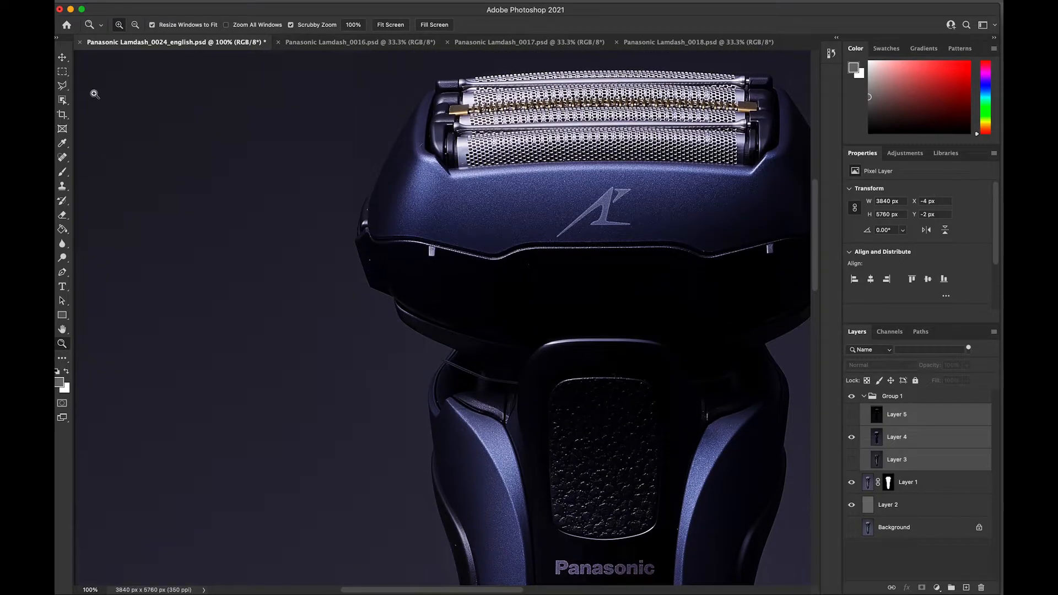
pyautogui.press('v')
pyautogui.click(852, 438)
pyautogui.click(852, 437)
pyautogui.click(852, 437)
pyautogui.click(852, 437)
pyautogui.click(852, 440)
pyautogui.click(851, 439)
pyautogui.click(851, 440)
pyautogui.press('Right')
pyautogui.click(852, 440)
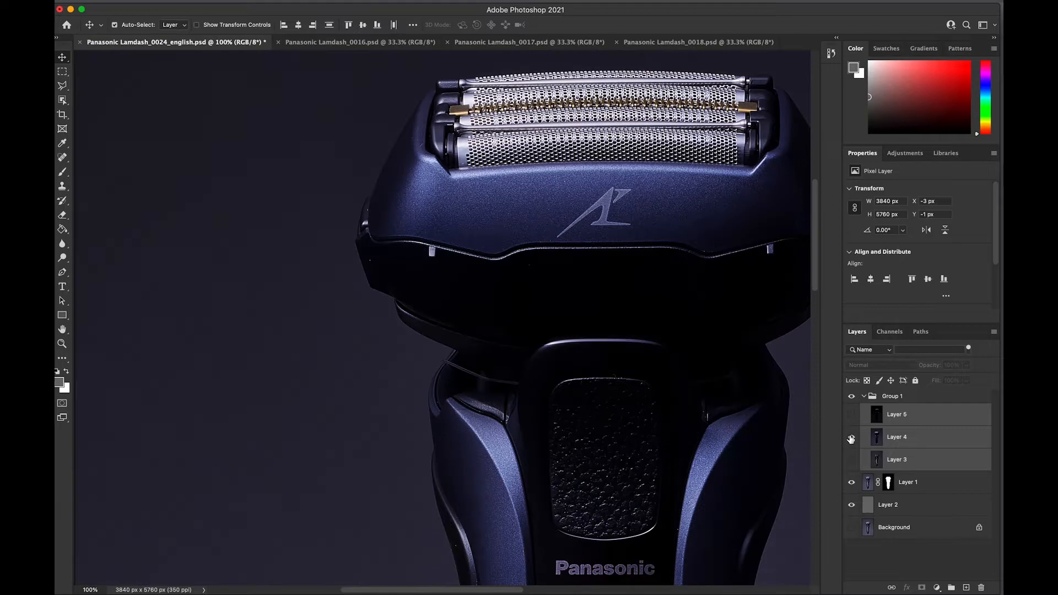
pyautogui.keyDown('alt'); pyautogui.click(507, 293); pyautogui.keyUp('alt')
# Trace the blue upper panel of the shaver head with the Pen tool and mask Layer 4 to that shape
pyautogui.click(937, 441)
pyautogui.click(851, 439)
pyautogui.click(851, 439)
pyautogui.keyDown('ctrl'); pyautogui.click(365, 172); pyautogui.keyUp('ctrl')
pyautogui.keyDown('ctrl'); pyautogui.click(365, 171); pyautogui.keyUp('ctrl')
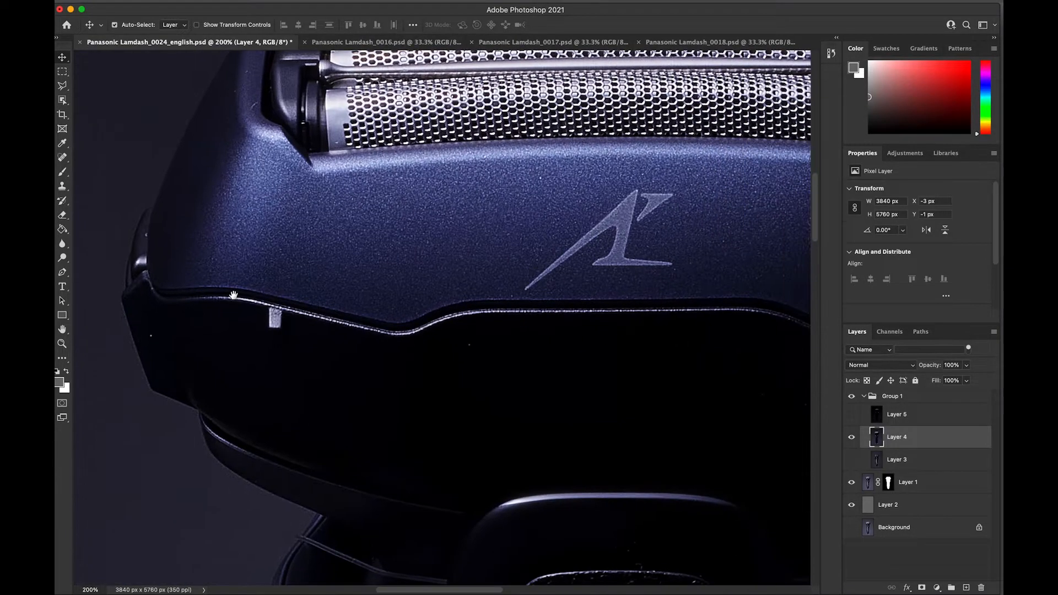
pyautogui.press('p')
pyautogui.click(148, 252)
pyautogui.click(152, 286)
pyautogui.click(165, 297)
pyautogui.moveTo(210, 297); pyautogui.dragTo(221, 297)
pyautogui.click(276, 308)
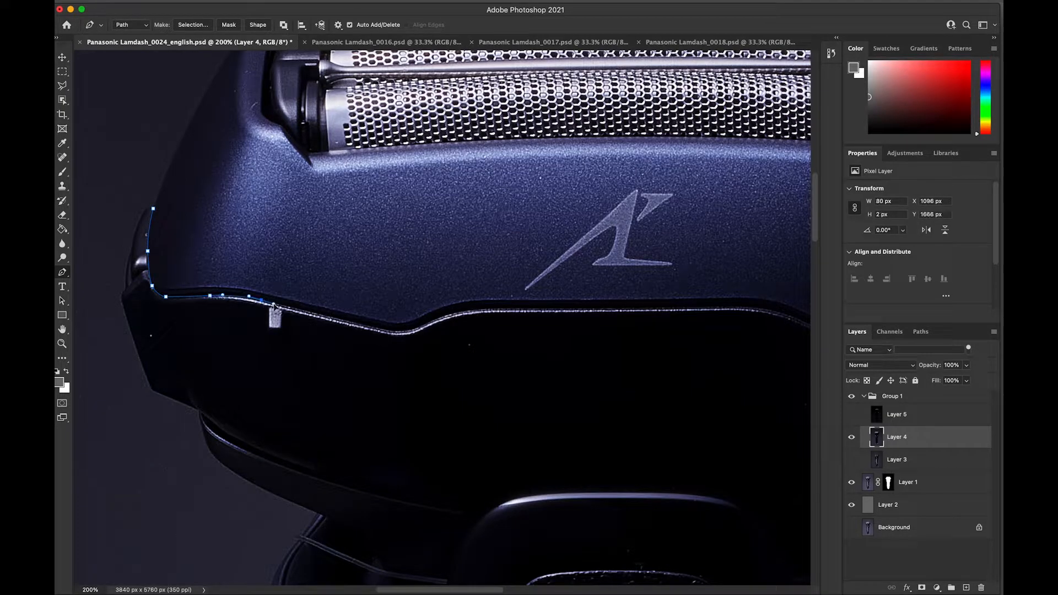
pyautogui.click(374, 335)
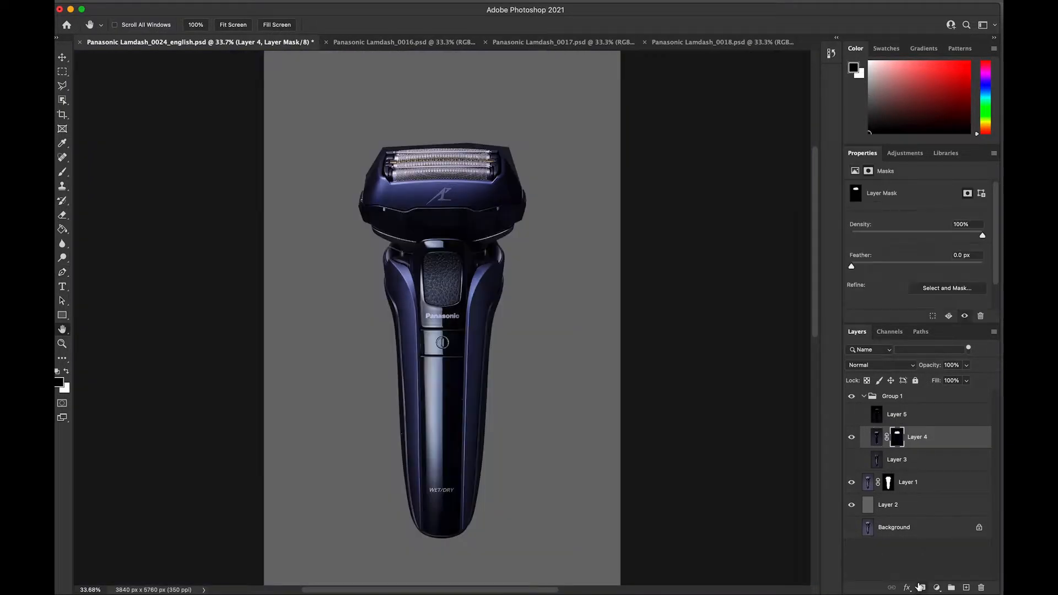
# Add a shaver-shaped mask to Group 1 and compare the result with its layers shown and hidden
pyautogui.click(922, 587)
pyautogui.click(852, 448)
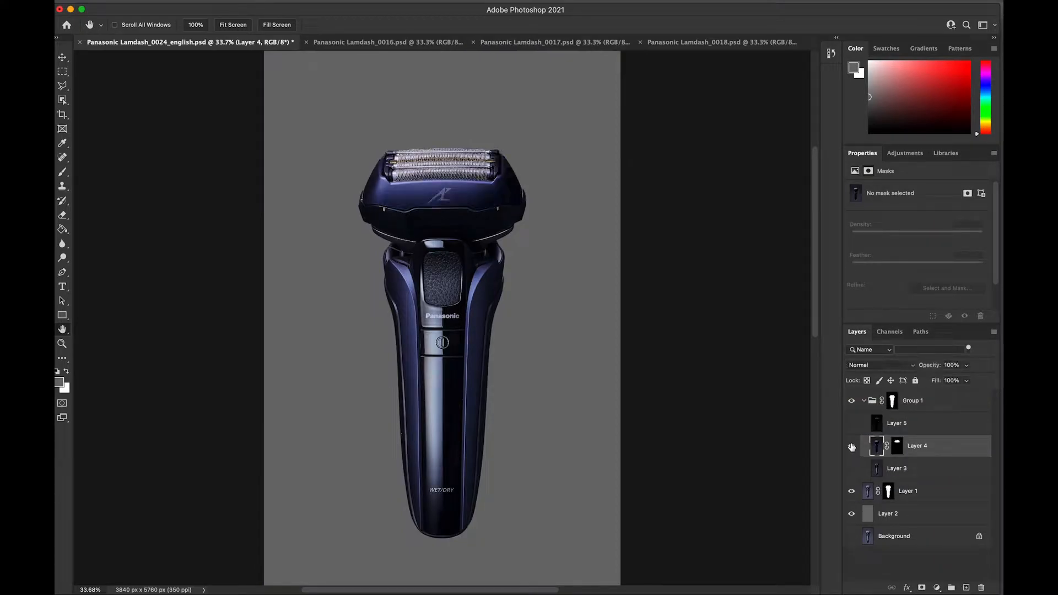
pyautogui.click(851, 463)
pyautogui.click(851, 464)
pyautogui.click(852, 464)
pyautogui.click(851, 463)
# Create a new group above the collapsed Group 1 and open the Panasonic Lamdash 0022, 0023 and 0025 PSD files
pyautogui.click(864, 401)
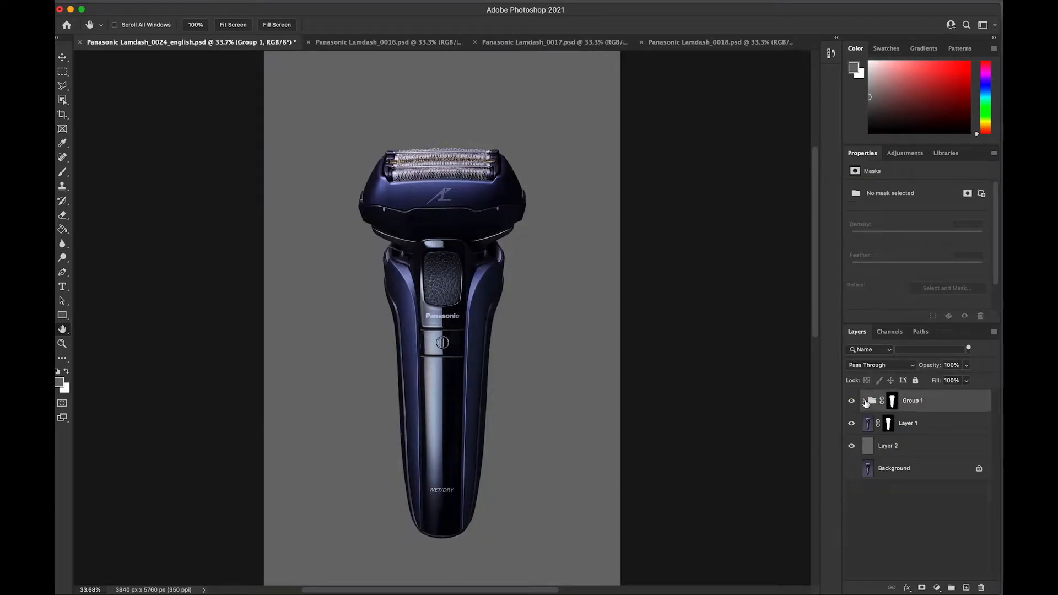
pyautogui.press('super+g')
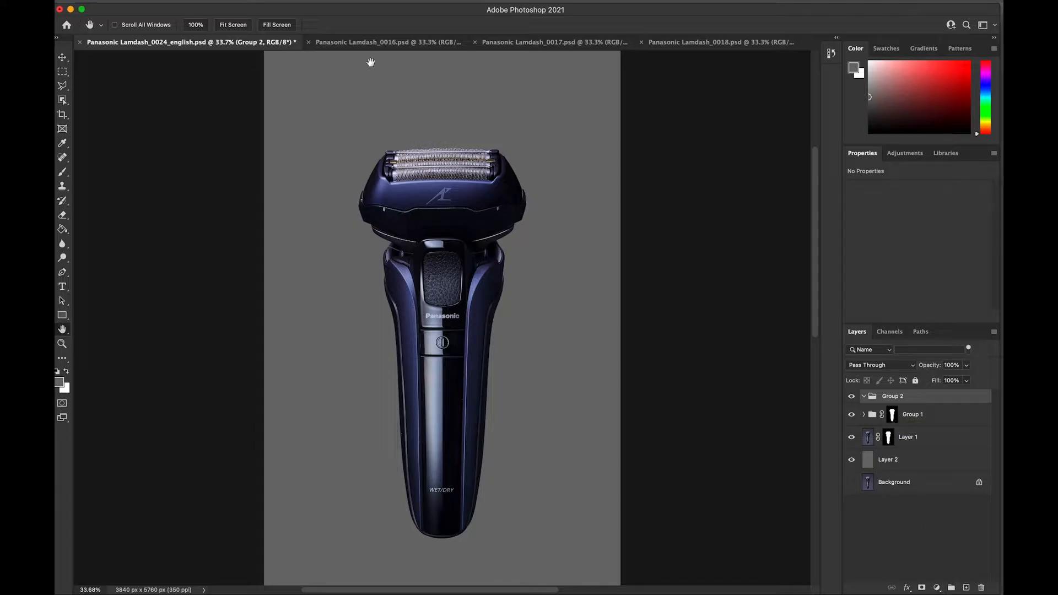
pyautogui.click(136, 2)
pyautogui.click(166, 24)
pyautogui.click(546, 82)
pyautogui.click(548, 91)
pyautogui.click(644, 108)
pyautogui.click(673, 91)
pyautogui.keyDown('shift'); pyautogui.click(664, 122); pyautogui.keyUp('shift')
pyautogui.click(720, 408)
# Copy the three opened exposures into Group 2 as separate layers and compare them, showing only Layer 8
pyautogui.press('super+a')
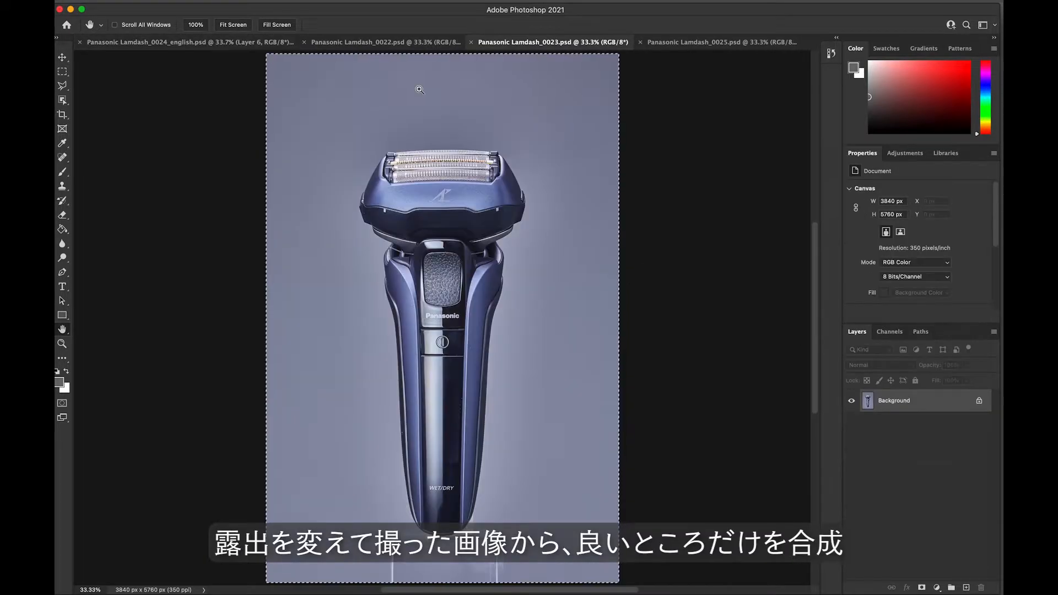
pyautogui.press('super+v')
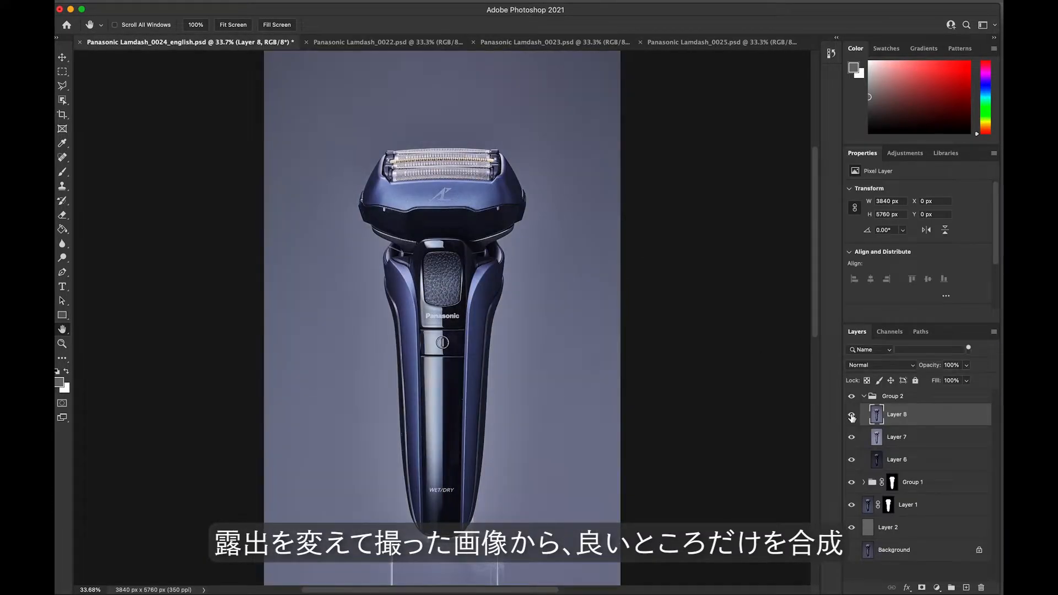
pyautogui.click(852, 416)
pyautogui.click(852, 439)
pyautogui.click(851, 461)
pyautogui.click(852, 461)
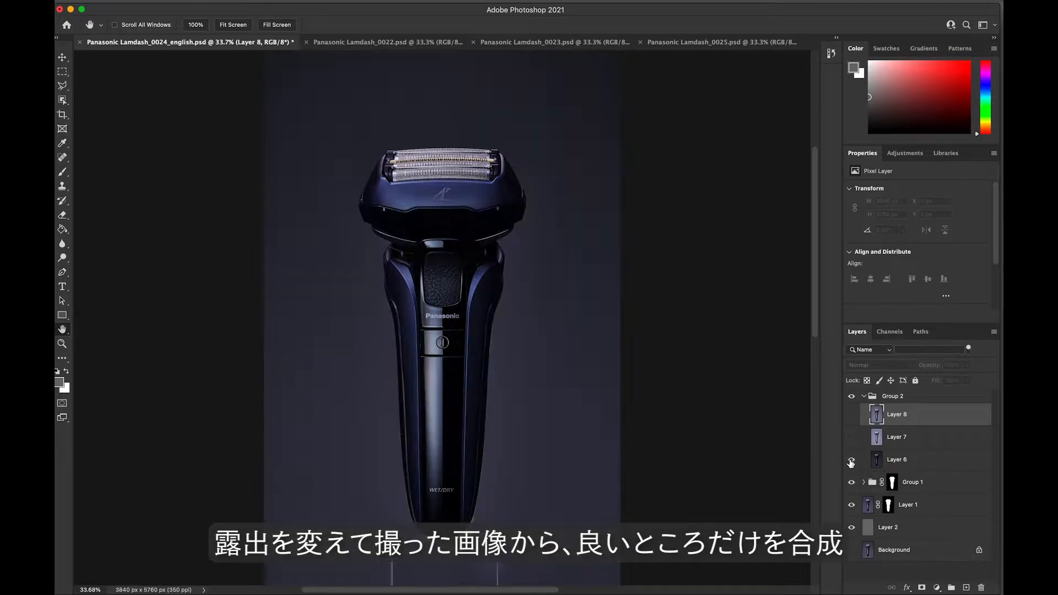
pyautogui.click(852, 415)
pyautogui.click(852, 461)
pyautogui.click(852, 415)
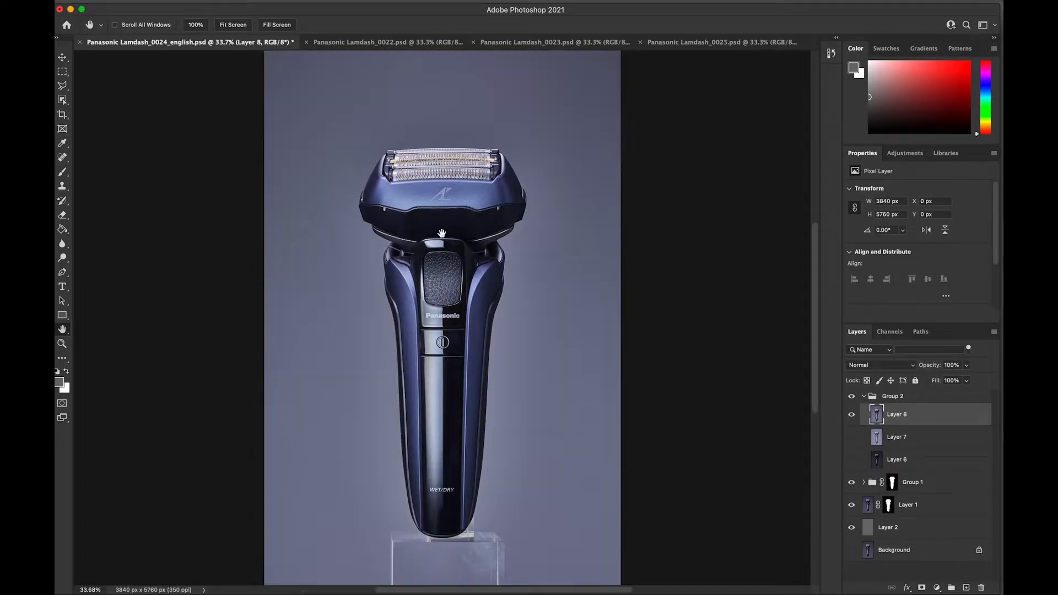
pyautogui.click(852, 415)
# Trace the dark lower band of the shaver head with the Pen tool and mask Layer 8 to that shape
pyautogui.press('super+1')
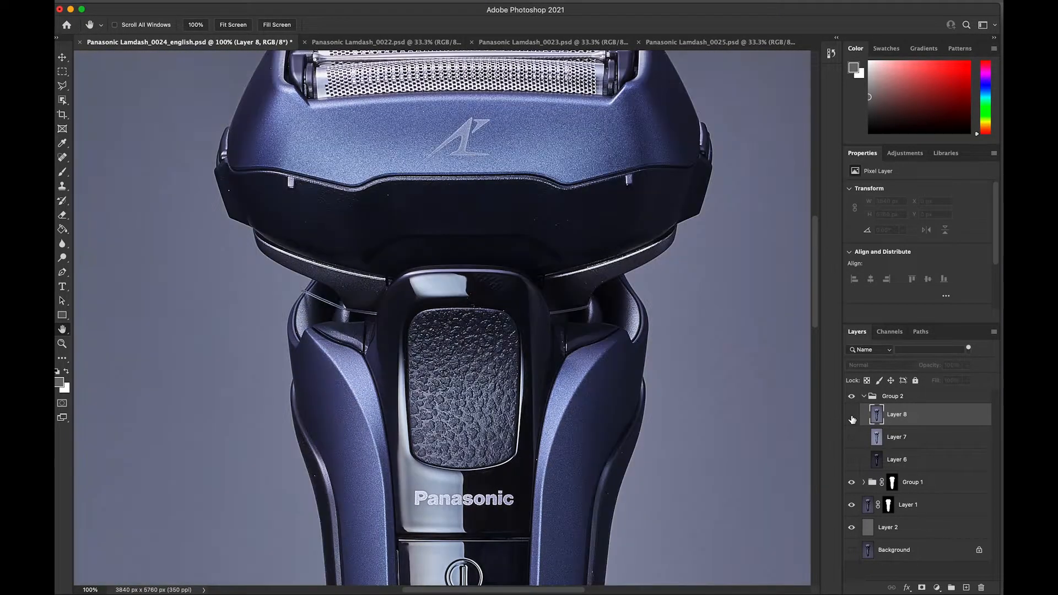
pyautogui.click(62, 272)
pyautogui.scroll(2, 210, 182)
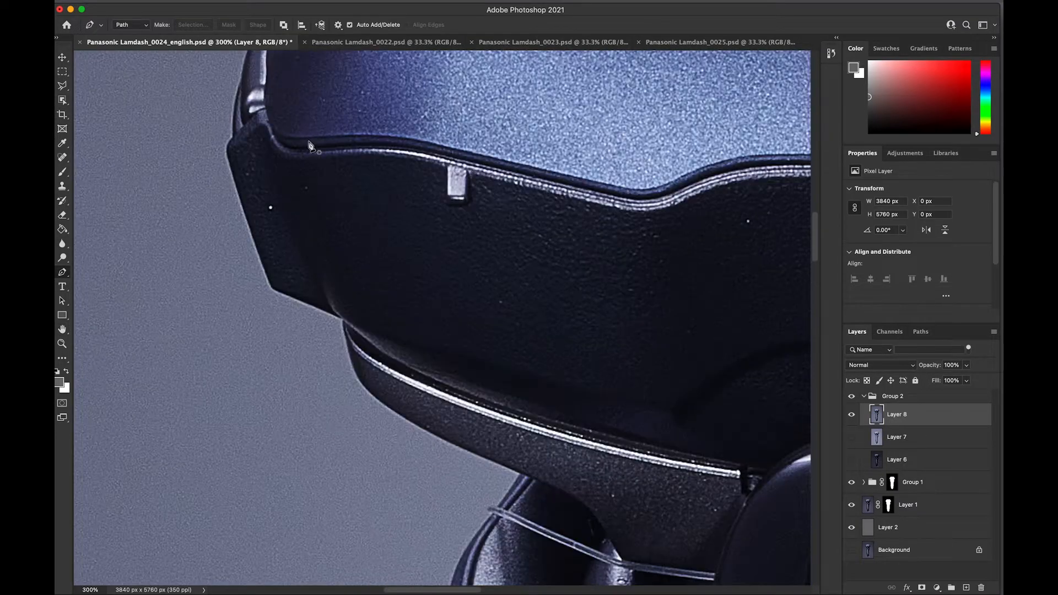
pyautogui.moveTo(273, 130); pyautogui.dragTo(262, 154)
pyautogui.click(253, 133)
pyautogui.click(238, 142)
pyautogui.click(219, 162)
pyautogui.click(215, 176)
pyautogui.click(237, 254)
pyautogui.click(258, 309)
pyautogui.click(262, 312)
pyautogui.click(271, 317)
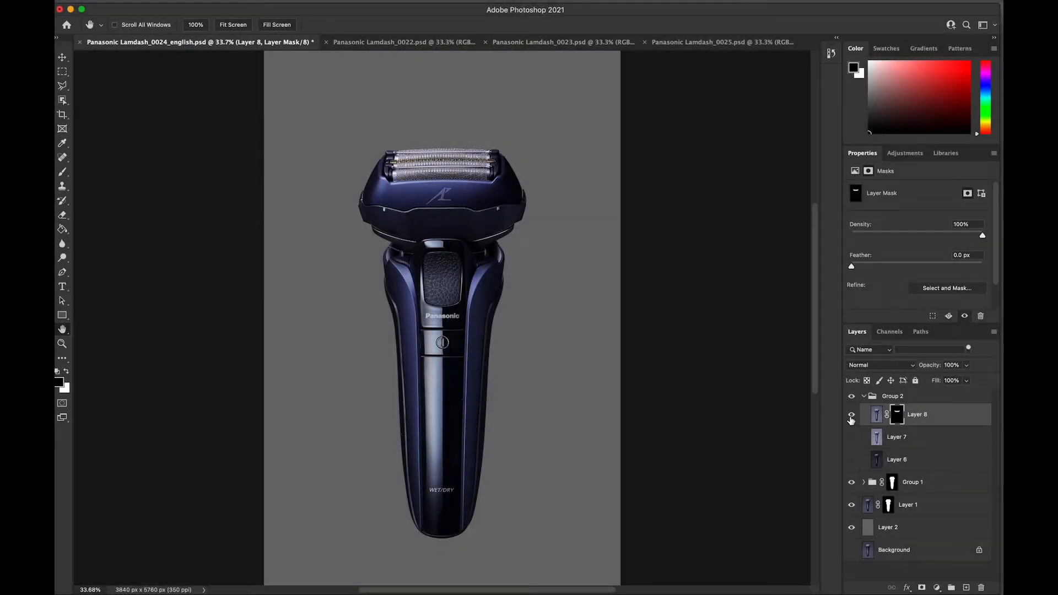
# Show Layer 7, trace the neck joints below the shaver head with the Pen tool, and mask the layer to that shape
pyautogui.click(852, 437)
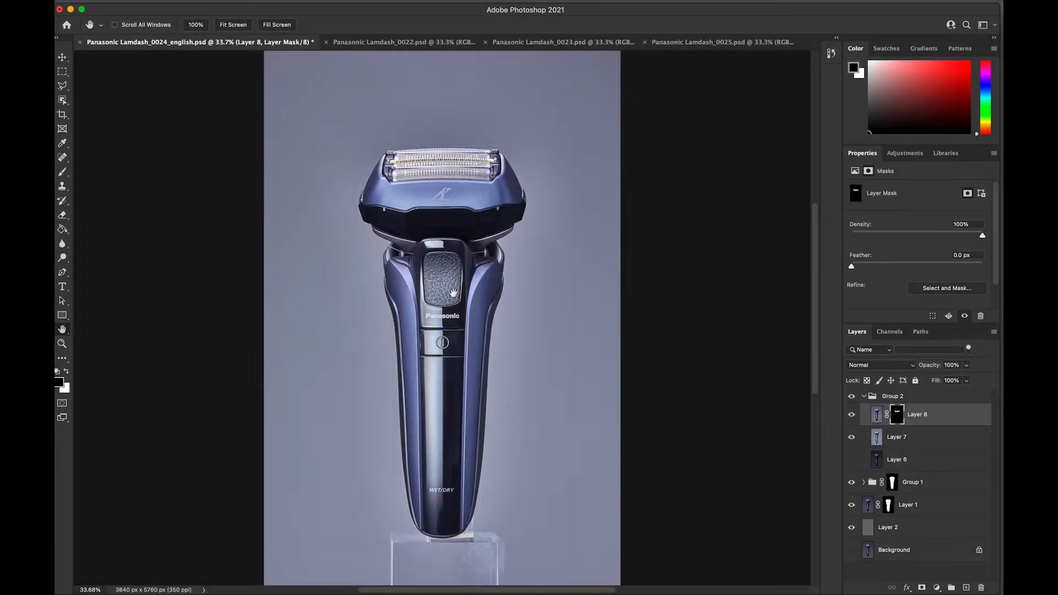
pyautogui.scroll(5, 402, 256)
pyautogui.click(61, 274)
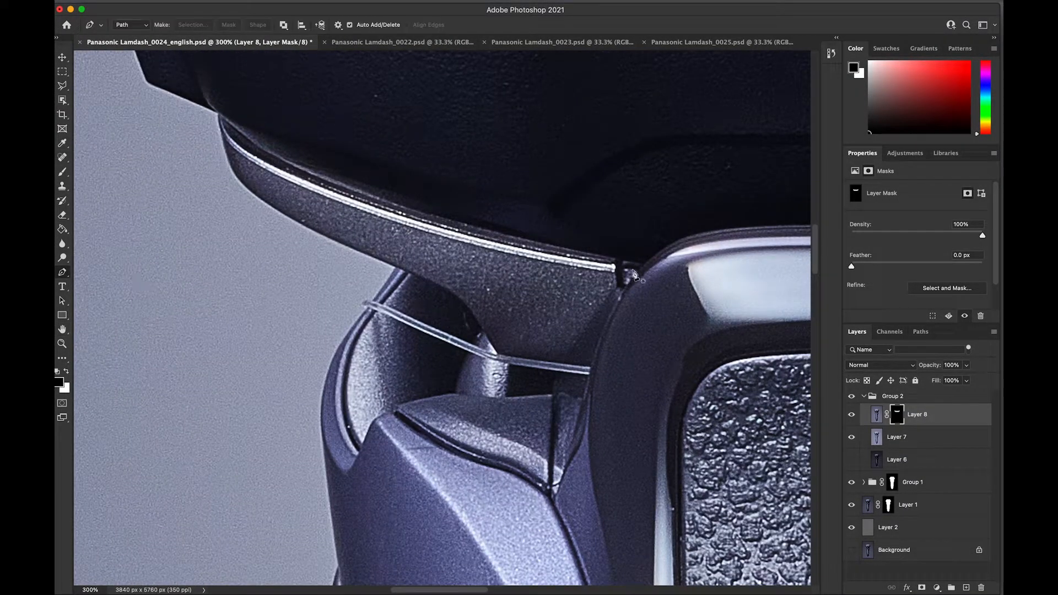
pyautogui.click(642, 266)
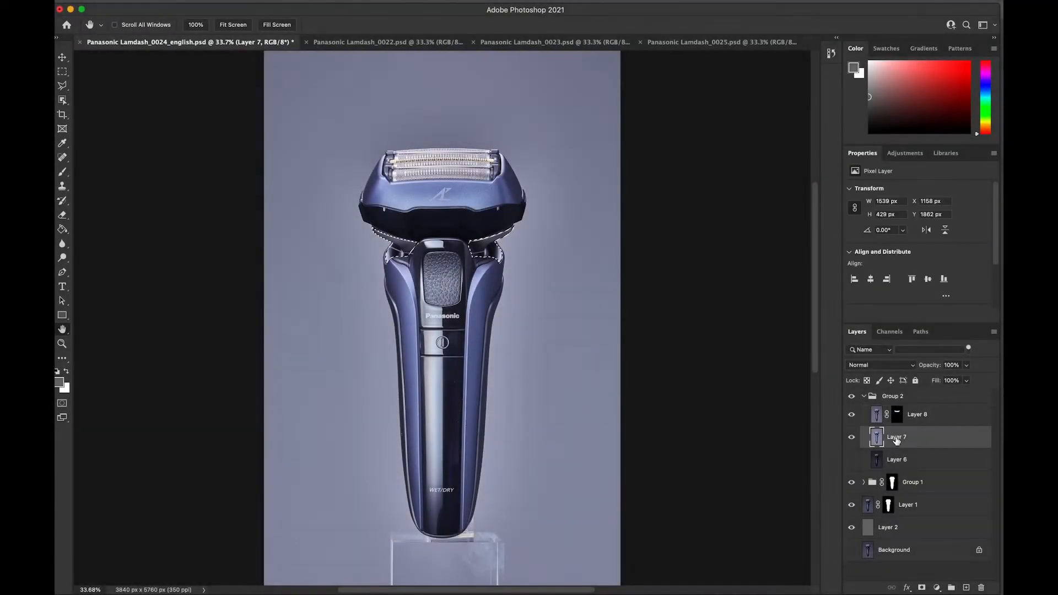
pyautogui.click(922, 588)
pyautogui.click(853, 437)
pyautogui.click(852, 436)
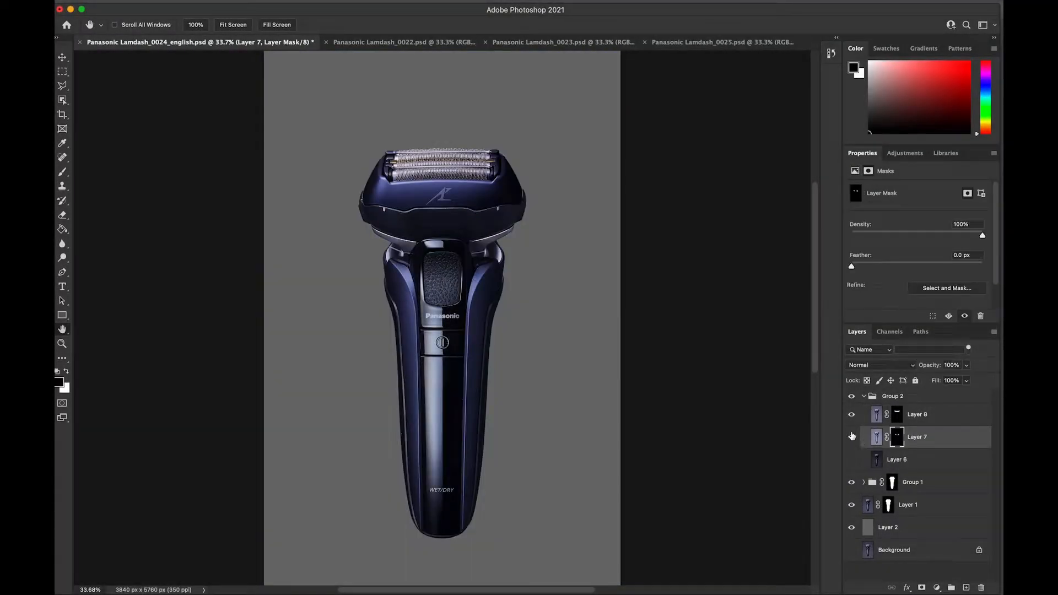
# Copy Group 1's shaver-shaped layer mask onto Group 2
pyautogui.click(865, 397)
pyautogui.moveTo(889, 414); pyautogui.dragTo(893, 400)
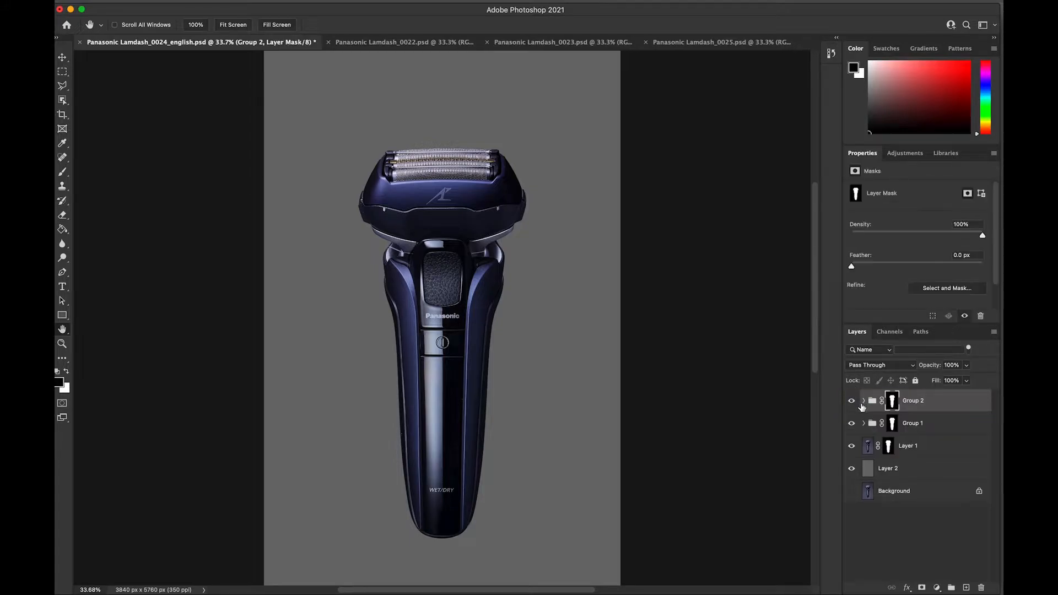
pyautogui.click(864, 401)
# Add a Curves adjustment above Layer 7 in Group 2
pyautogui.click(915, 446)
pyautogui.click(938, 588)
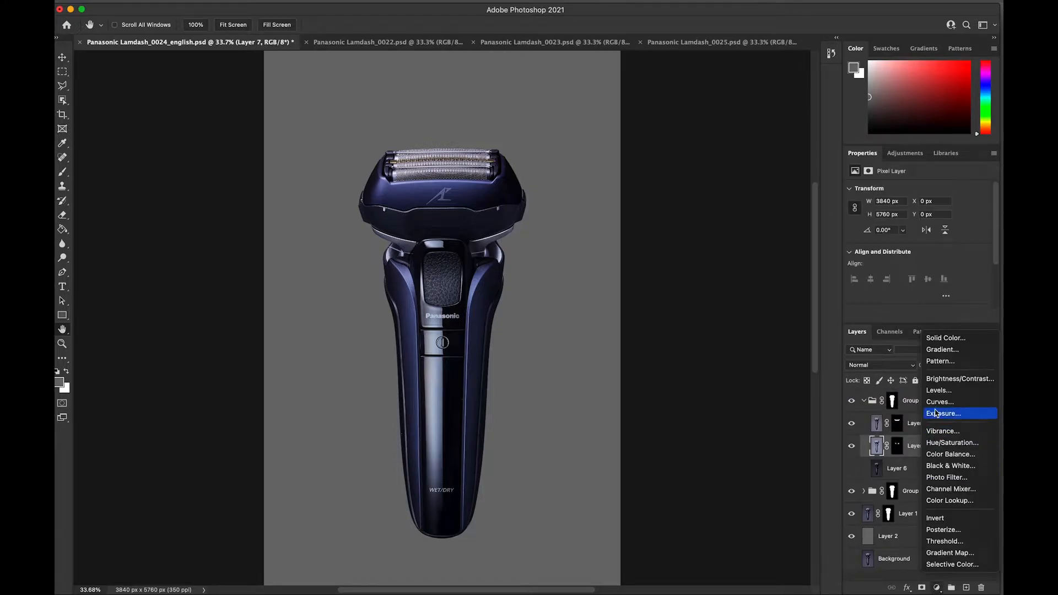
pyautogui.click(937, 409)
# Add a Curves adjustment clipped to Layer 8, anchoring the shadows and raising the midtones
pyautogui.click(918, 424)
pyautogui.click(937, 588)
pyautogui.click(937, 404)
pyautogui.click(917, 317)
pyautogui.moveTo(938, 245); pyautogui.dragTo(938, 242)
pyautogui.moveTo(896, 284); pyautogui.dragTo(897, 290)
pyautogui.moveTo(938, 242); pyautogui.dragTo(924, 250)
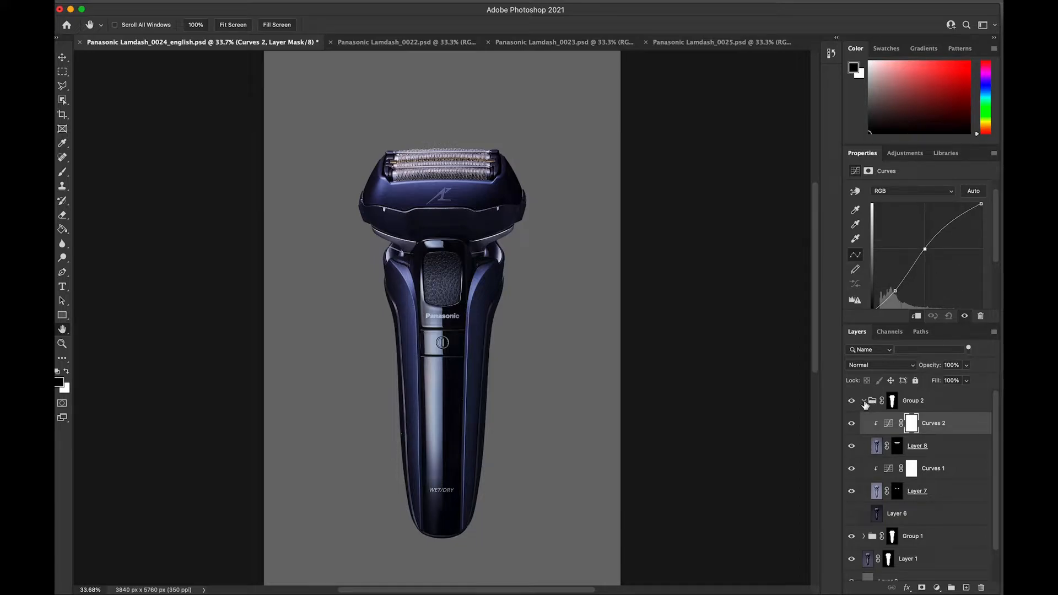
# Collapse Group 2 and create a new group above it named "edge"
pyautogui.click(866, 405)
pyautogui.click(951, 588)
pyautogui.doubleClick(891, 397)
pyautogui.write('edge')
# Close the Panasonic Lamdash 0022, 0023 and 0025 documents
pyautogui.click(309, 43)
pyautogui.click(300, 42)
pyautogui.click(300, 43)
# Open the PSD files 0026, 0031, 0036, 0042, 0045, 0046 and 0048 from the edge folder, leaving out 0047
pyautogui.click(133, 1)
pyautogui.click(145, 20)
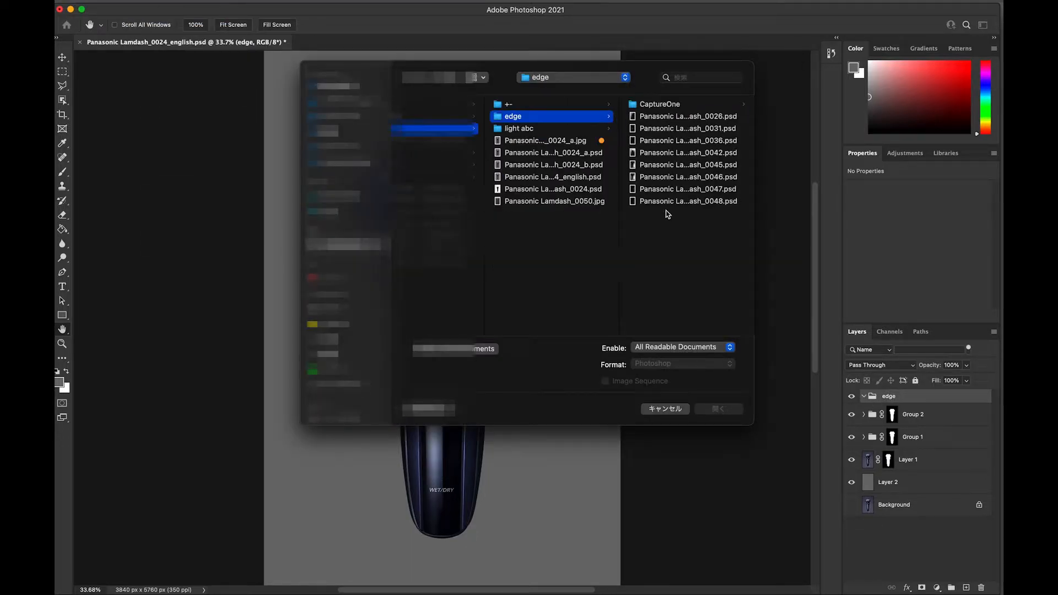
pyautogui.moveTo(673, 210); pyautogui.dragTo(671, 121)
pyautogui.keyDown('super'); pyautogui.click(575, 189); pyautogui.keyUp('super')
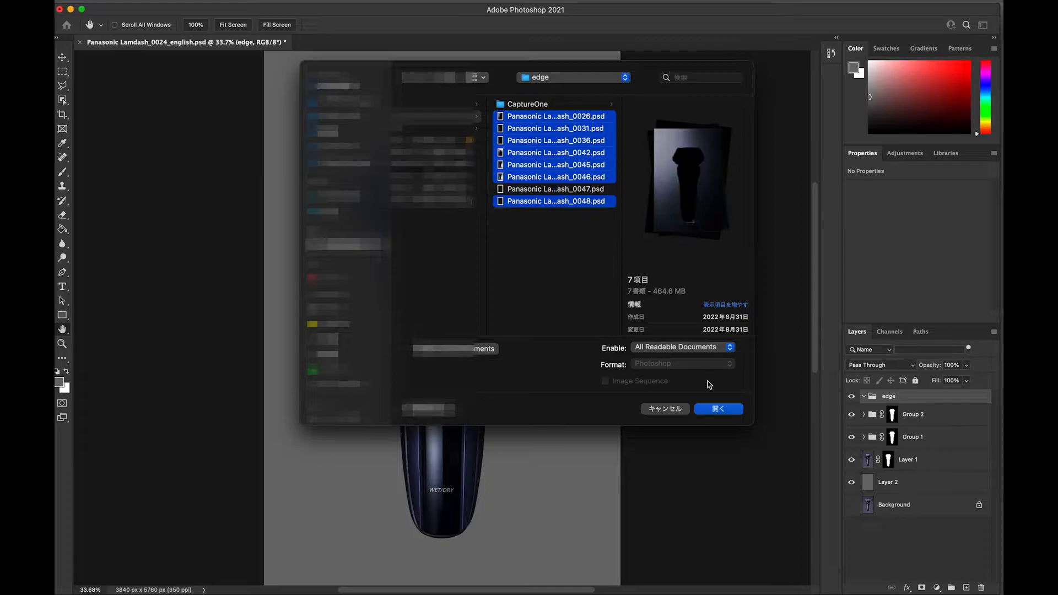
pyautogui.click(718, 409)
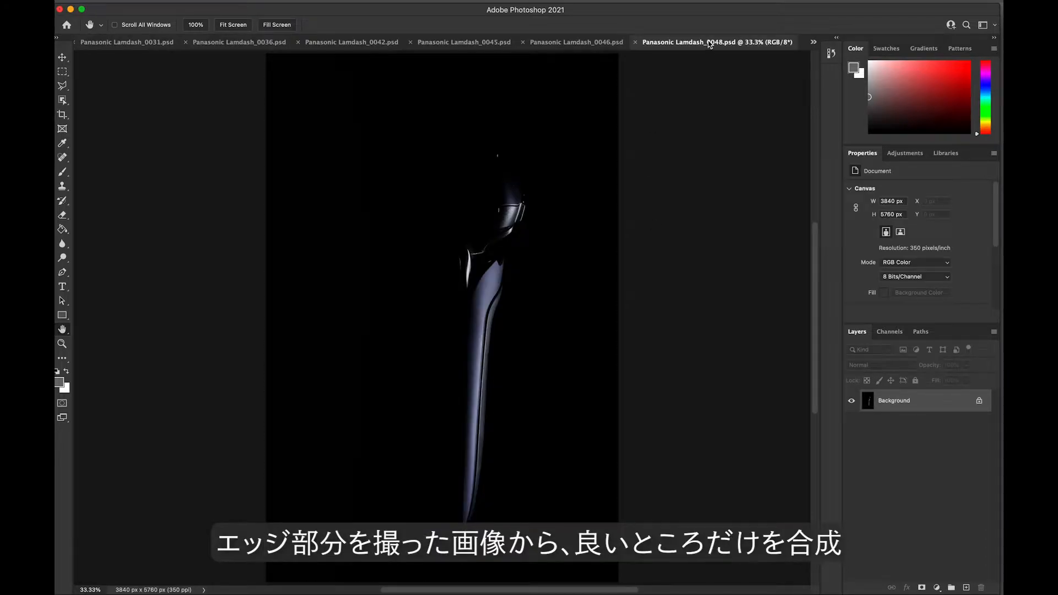
# Copy the 0048 image into the edge group as a new layer and close its document
pyautogui.click(813, 42)
pyautogui.click(897, 45)
pyautogui.press('super+v')
pyautogui.click(813, 42)
pyautogui.click(836, 129)
pyautogui.click(635, 42)
# Copy the 0046 image into the edge group as a new layer and close its document
pyautogui.click(814, 42)
pyautogui.click(839, 117)
pyautogui.press('super+a')
pyautogui.press('super+c')
pyautogui.click(813, 42)
pyautogui.click(897, 45)
pyautogui.press('super+v')
pyautogui.click(814, 42)
pyautogui.click(833, 122)
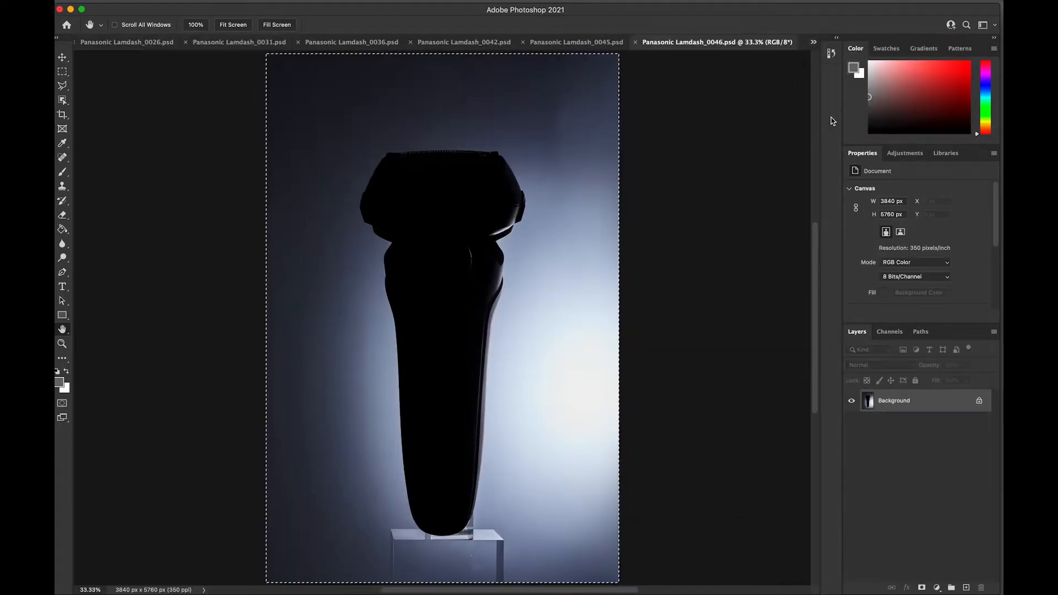
pyautogui.click(635, 42)
# Try adding the 0045 image to the edge group as a layer
pyautogui.click(814, 43)
pyautogui.click(835, 109)
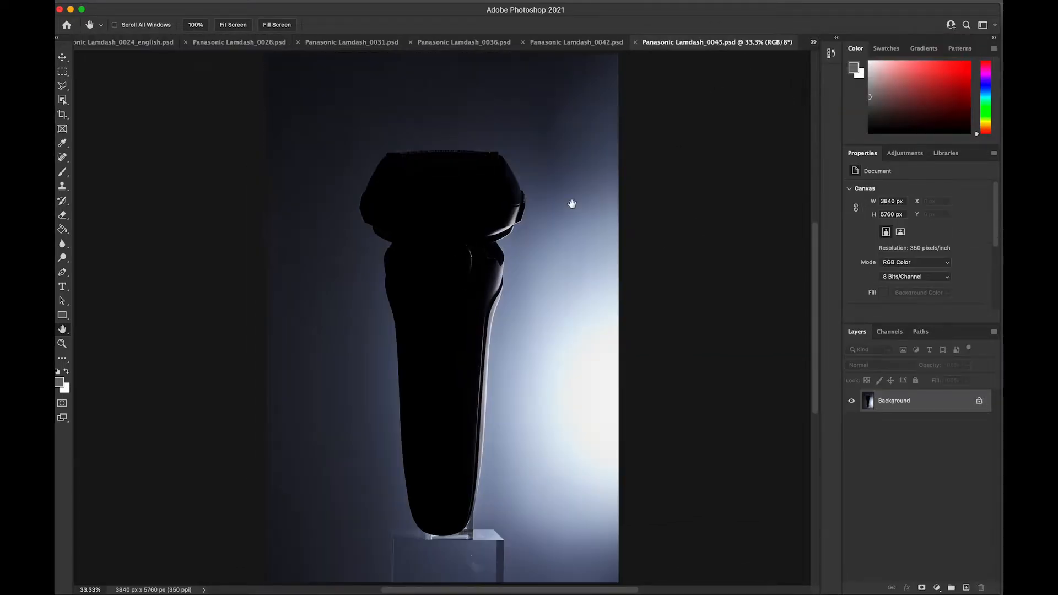
pyautogui.press('super+a')
pyautogui.press('super+c')
pyautogui.click(814, 41)
pyautogui.click(897, 45)
pyautogui.press('super+v')
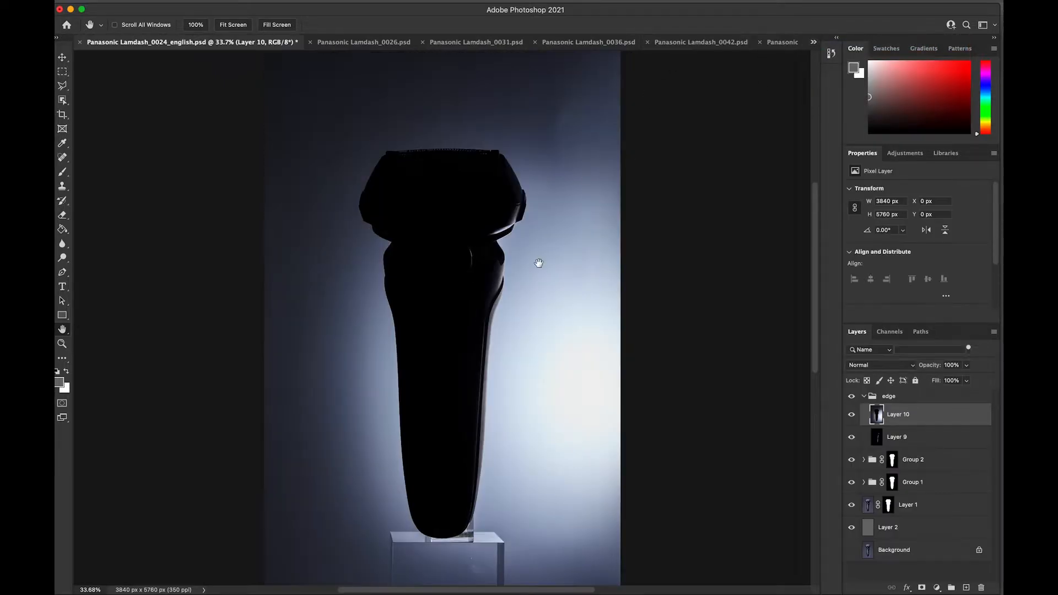
pyautogui.moveTo(888, 414); pyautogui.dragTo(981, 588)
# Close the 0045 document, copy the 0042 image into the edge group as a new layer, and close its document
pyautogui.click(814, 42)
pyautogui.click(839, 108)
pyautogui.click(635, 42)
pyautogui.click(762, 43)
pyautogui.press('super+a')
pyautogui.click(188, 43)
pyautogui.press('super+v')
pyautogui.click(681, 41)
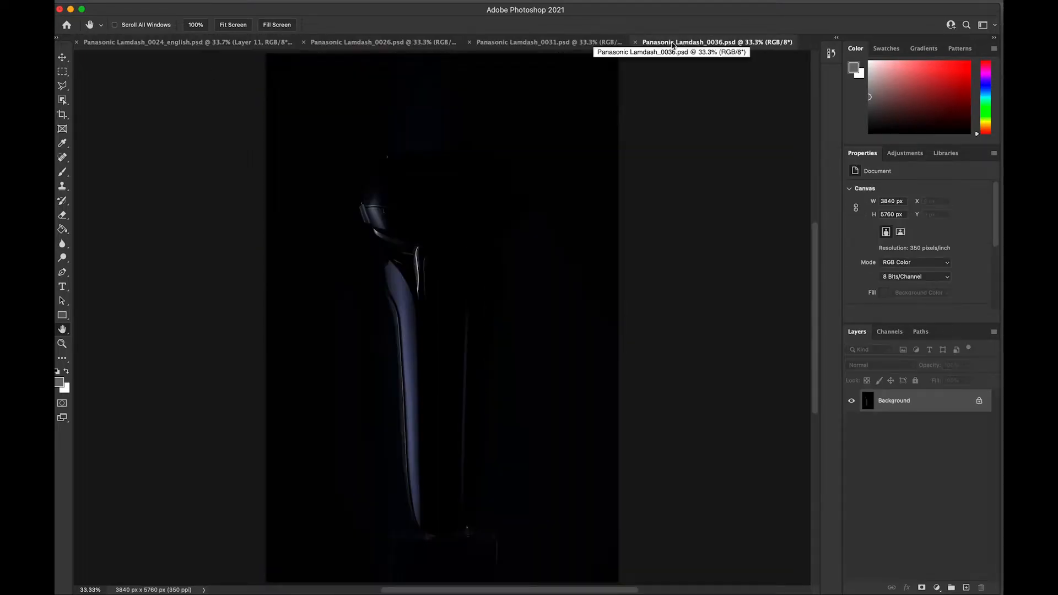
# Copy the 0036 image into the edge group as a new layer
pyautogui.click(281, 44)
pyautogui.press('super+v')
pyautogui.click(717, 43)
pyautogui.press('super+a')
pyautogui.press('super+c')
pyautogui.click(256, 44)
pyautogui.press('super+v')
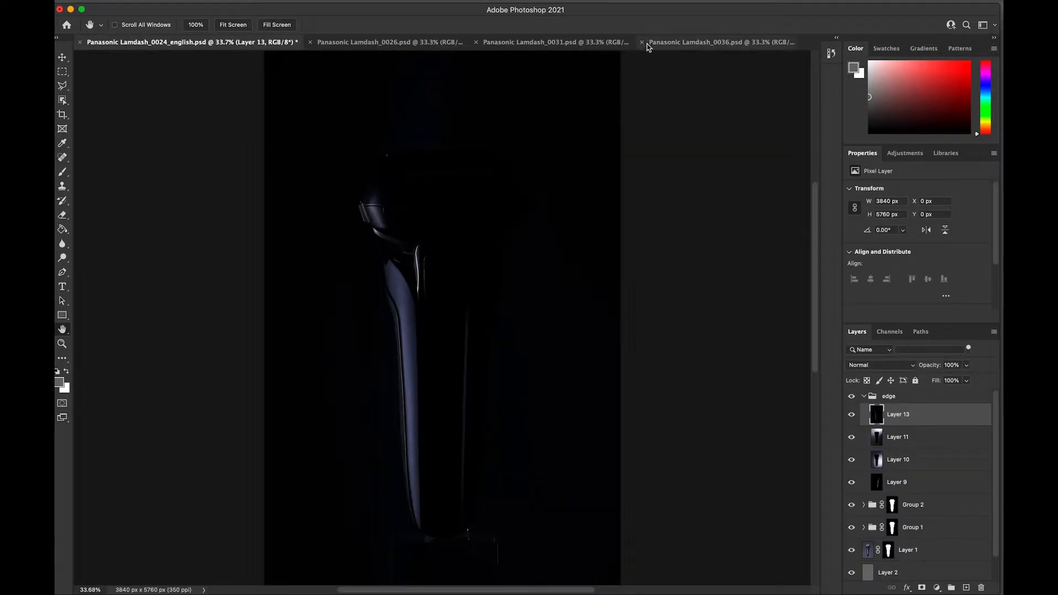
# Close the 0036 document and copy the 0031 image into the edge group as a new layer
pyautogui.click(648, 44)
pyautogui.press('super+a')
pyautogui.press('super+c')
pyautogui.press('super+w')
pyautogui.press('super+v')
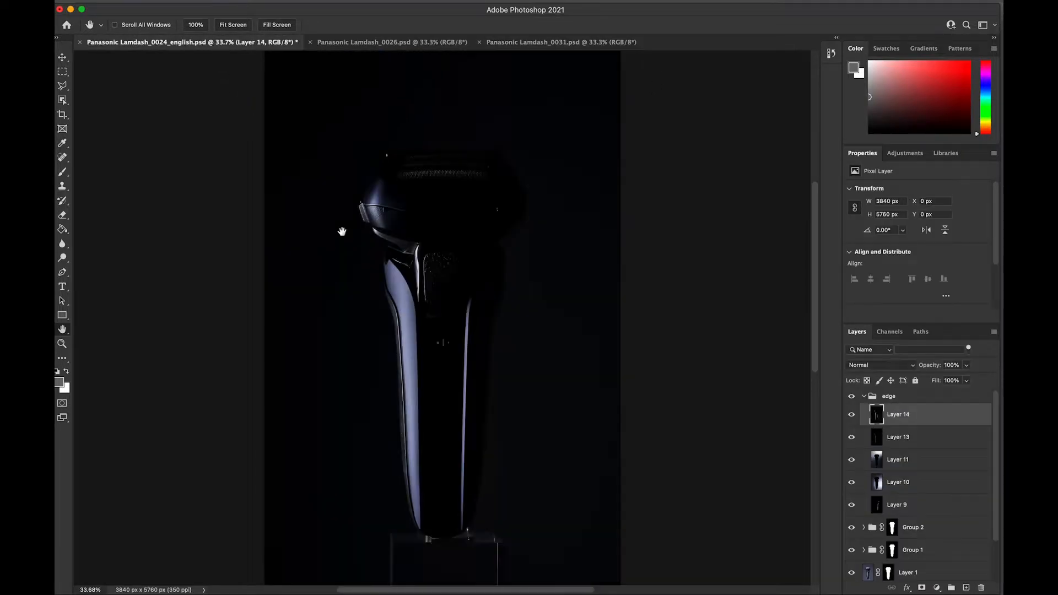
# Copy the 0026 image into the edge group as a new layer and close the remaining source documents
pyautogui.click(314, 43)
pyautogui.press('super+a')
pyautogui.press('super+c')
pyautogui.press('super+w')
pyautogui.press('super+v')
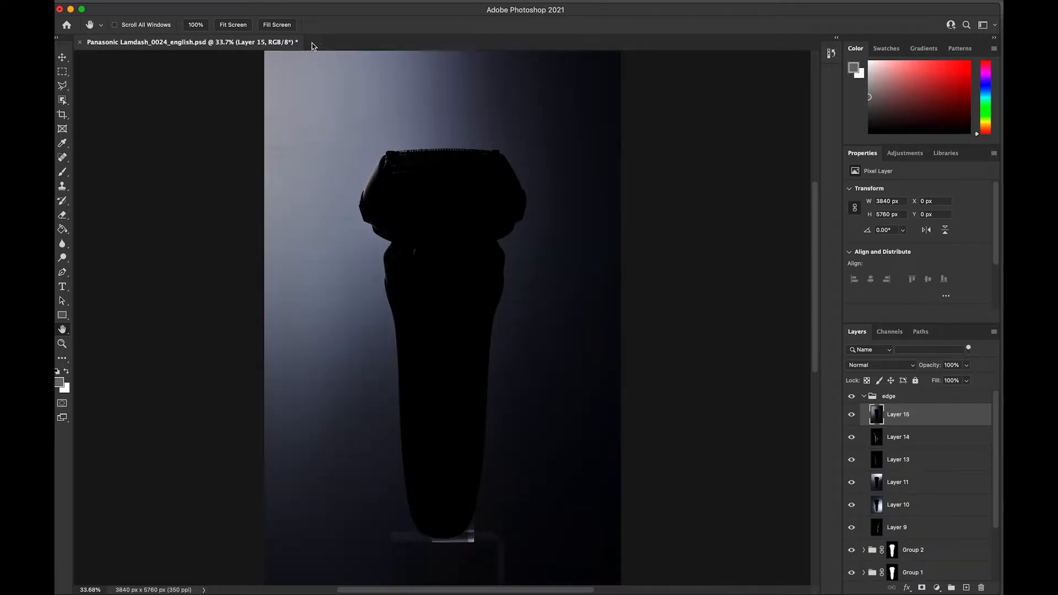
# Show only Layer 9 in the edge group, mask it to the brushed highlight beside the switch, and blend it with Screen
pyautogui.click(900, 528)
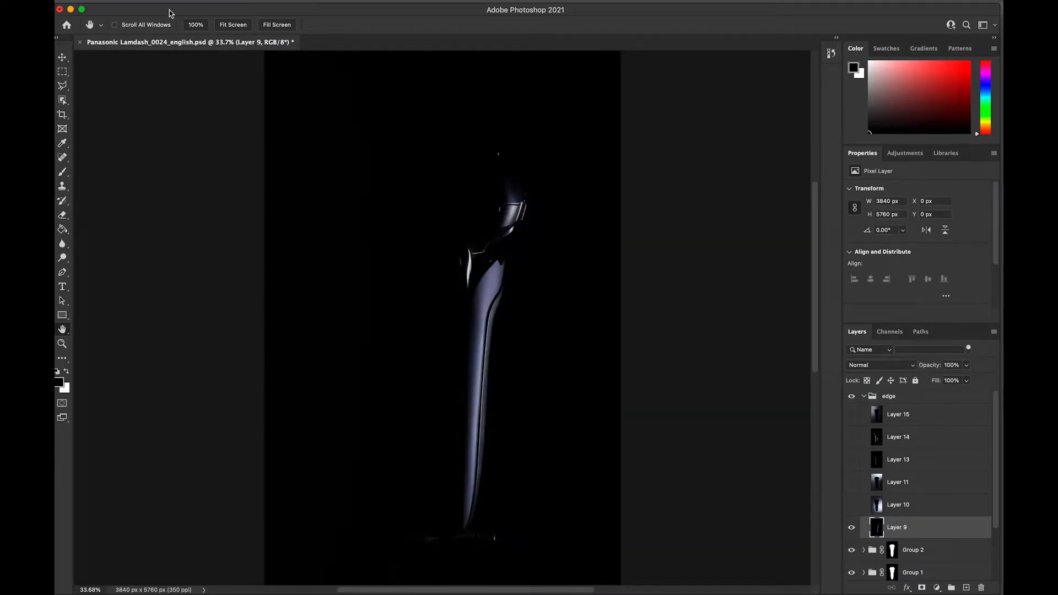
pyautogui.press('q')
pyautogui.press('b')
pyautogui.moveTo(470, 281); pyautogui.dragTo(475, 265)
pyautogui.press('q')
pyautogui.click(926, 586)
pyautogui.click(874, 366)
pyautogui.click(868, 462)
# Add a Curves adjustment clipped to Layer 9 with the black point moved to input 111, output 0
pyautogui.click(943, 588)
pyautogui.click(942, 402)
pyautogui.click(921, 315)
pyautogui.scroll(-2, 921, 298)
pyautogui.moveTo(880, 274); pyautogui.dragTo(929, 274)
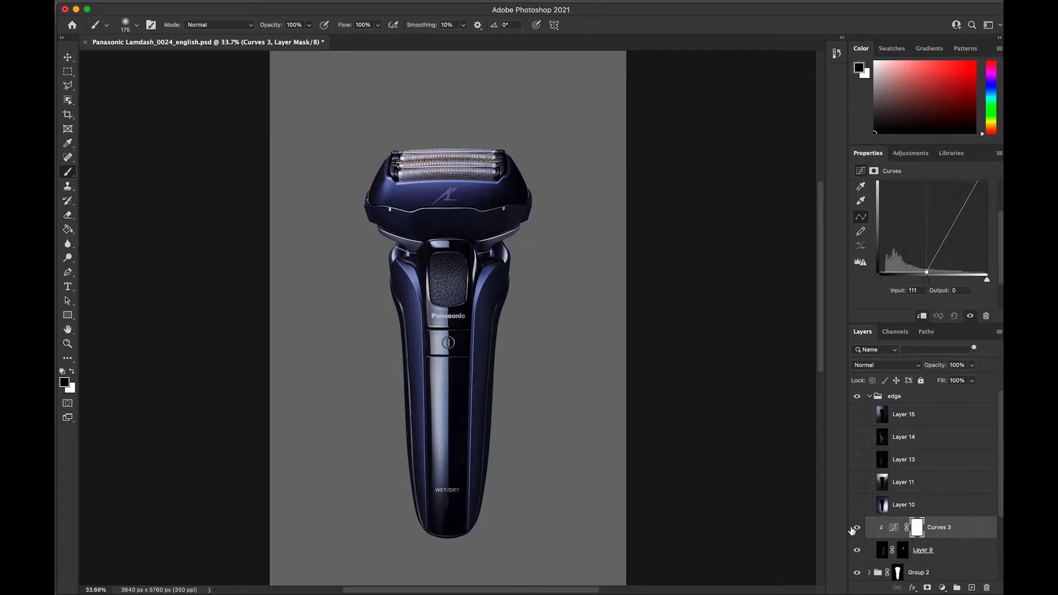
# Compare the image with Layer 10 shown and hidden, and set the layer's blend mode to Screen
pyautogui.click(882, 505)
pyautogui.click(858, 506)
pyautogui.click(858, 506)
pyautogui.click(857, 505)
pyautogui.click(858, 506)
pyautogui.click(857, 505)
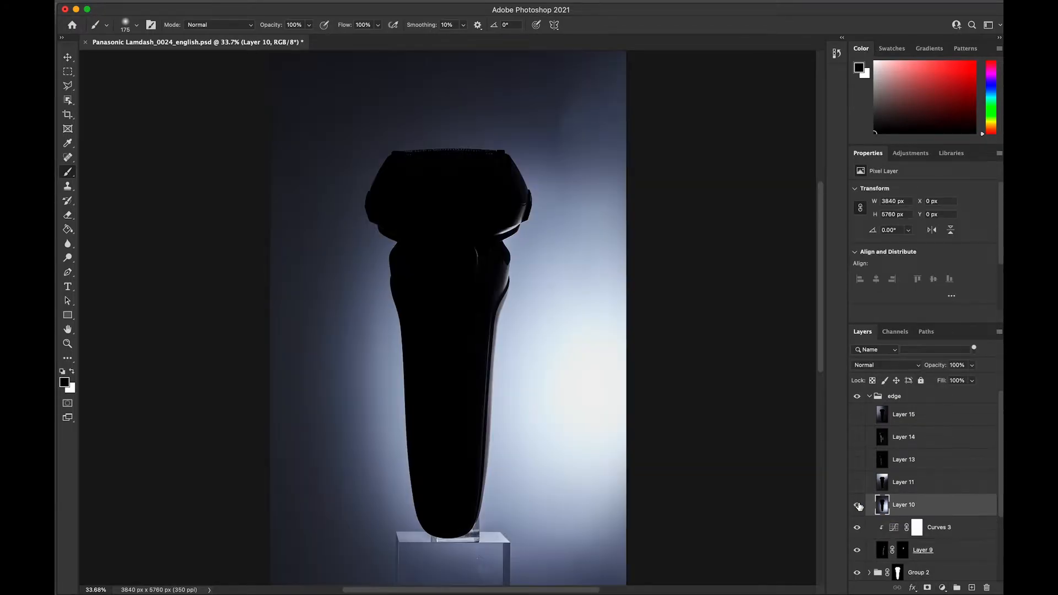
pyautogui.click(887, 365)
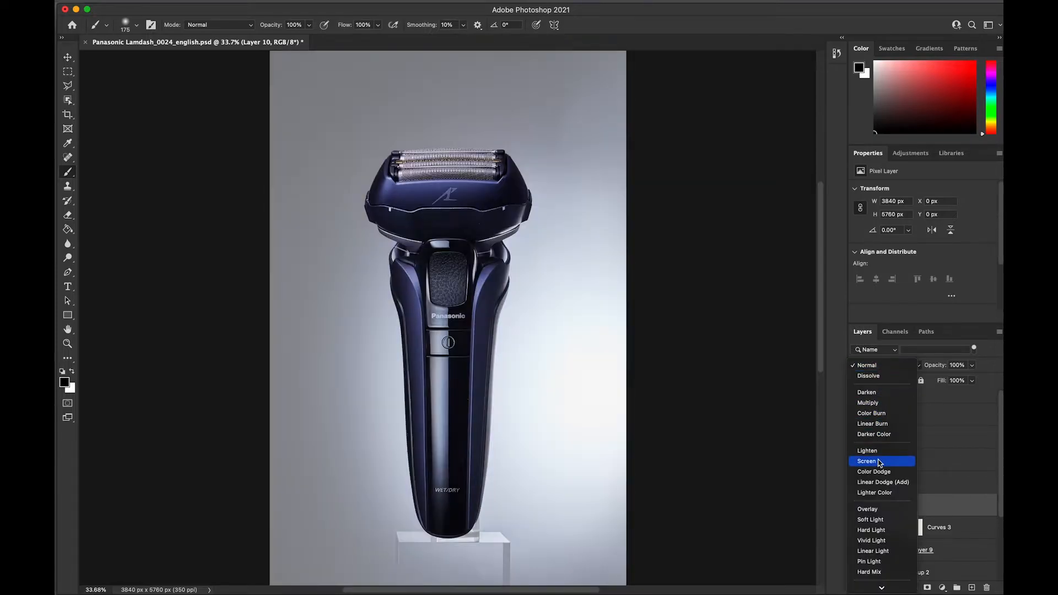
pyautogui.click(868, 462)
# Enlarge the brush to 600 and paint a Quick Mask over the shaver's right edge at the neck
pyautogui.click(67, 403)
pyautogui.press(']')
pyautogui.press(']')
pyautogui.press(']')
pyautogui.press(']')
pyautogui.press(']')
pyautogui.press(']')
pyautogui.press(']')
pyautogui.press(']')
pyautogui.press(']')
pyautogui.press(']')
pyautogui.moveTo(511, 291); pyautogui.dragTo(515, 264)
pyautogui.click(518, 233)
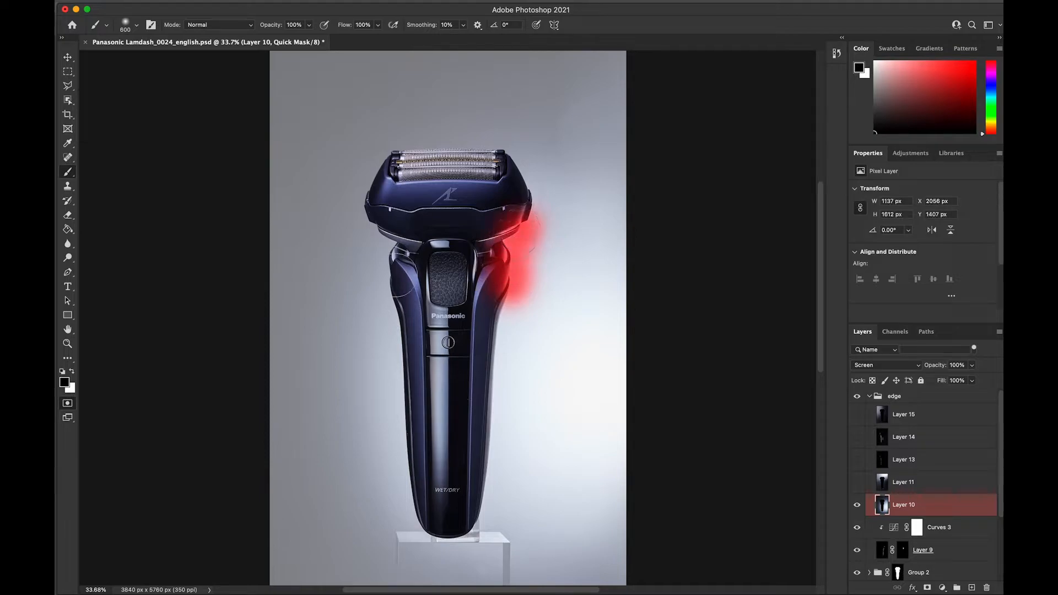
# Mask Layer 10 to the painted area and copy Group 2's shaver-shaped mask onto the edge group
pyautogui.press('q')
pyautogui.click(926, 588)
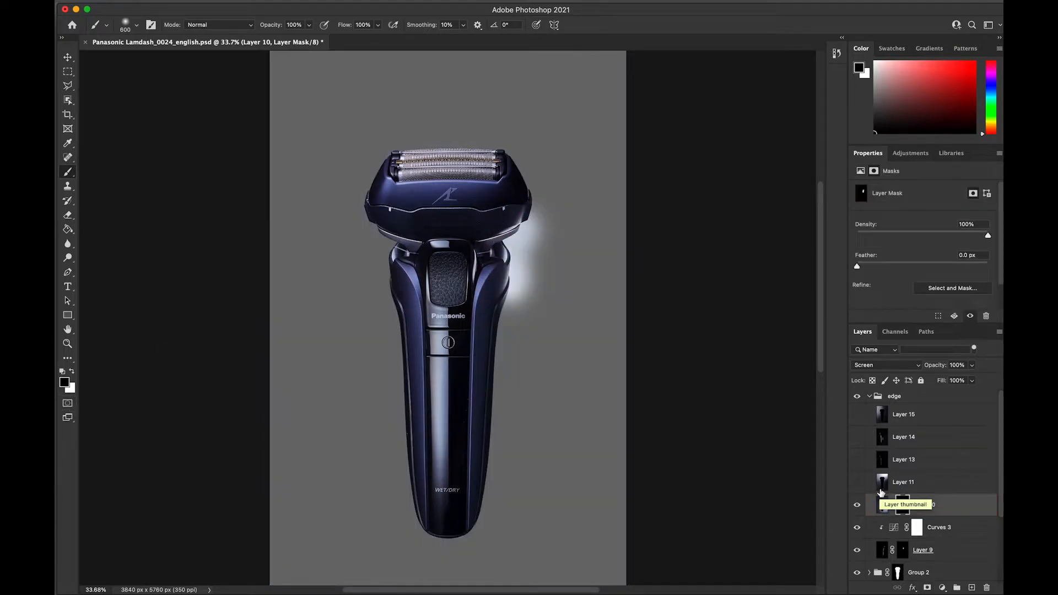
pyautogui.click(894, 399)
pyautogui.keyDown('alt'); pyautogui.moveTo(898, 572); pyautogui.dragTo(899, 402); pyautogui.keyUp('alt')
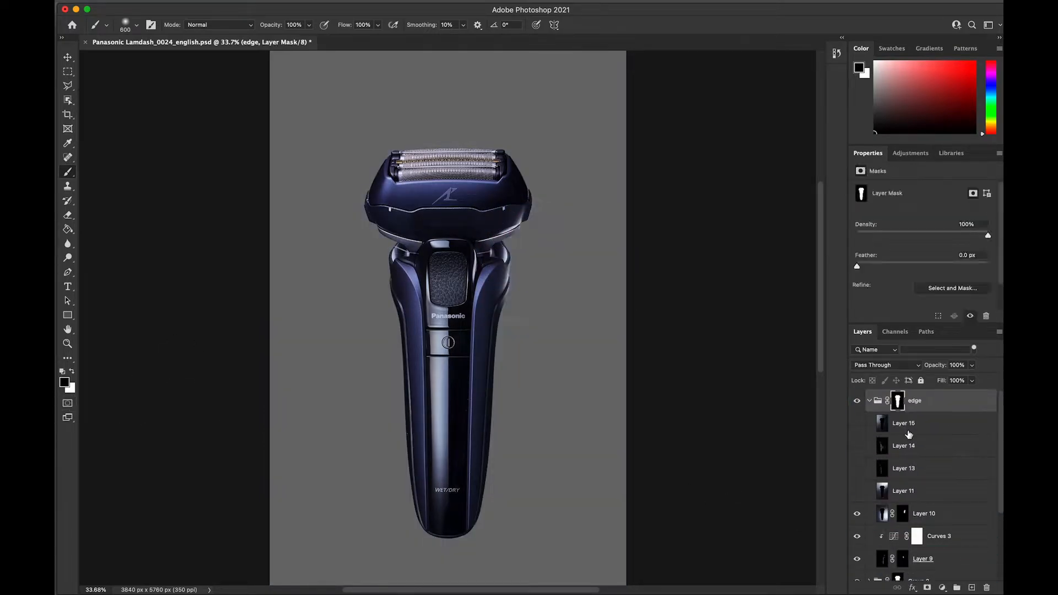
# Add a brightening Curves adjustment masked to the brushed right neck edge and clip it to Layer 10
pyautogui.click(69, 404)
pyautogui.moveTo(521, 264); pyautogui.dragTo(513, 284)
pyautogui.click(68, 404)
pyautogui.click(942, 587)
pyautogui.click(940, 402)
pyautogui.click(922, 316)
pyautogui.moveTo(949, 257); pyautogui.dragTo(944, 240)
pyautogui.moveTo(935, 426); pyautogui.dragTo(939, 515)
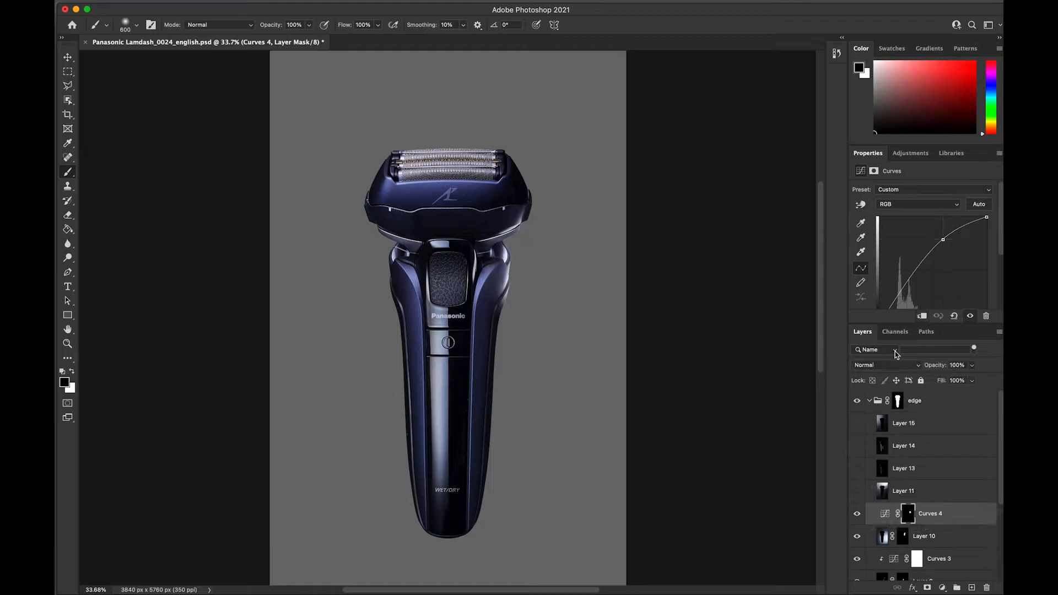
pyautogui.moveTo(934, 251); pyautogui.dragTo(954, 241)
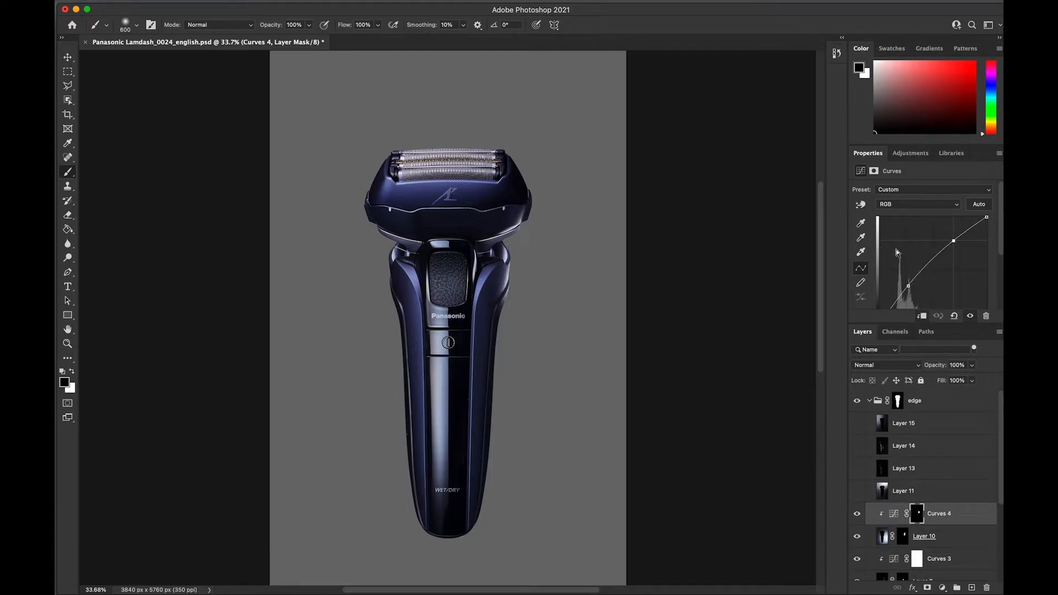
# Show Layer 11 and mask it to a Quick Mask dab on the upper right edge of the shaver head
pyautogui.click(911, 491)
pyautogui.click(857, 491)
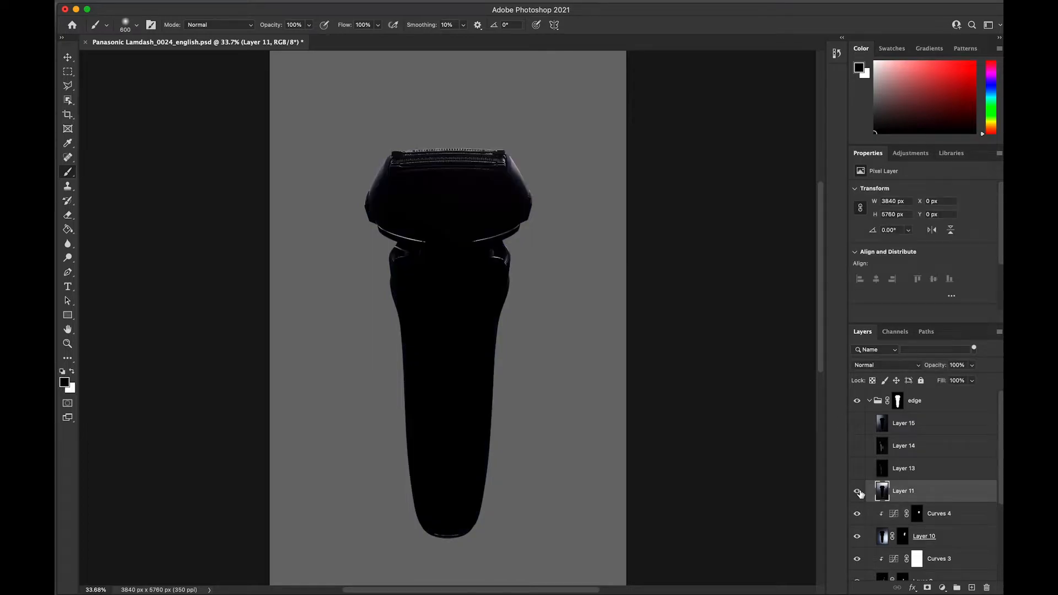
pyautogui.click(67, 403)
pyautogui.click(524, 176)
pyautogui.click(67, 404)
pyautogui.click(927, 587)
pyautogui.click(874, 366)
pyautogui.press('Escape')
# Add a Curves adjustment clipped to Layer 11, shaped as an S-curve with raised highlights and lowered shadows
pyautogui.click(943, 587)
pyautogui.click(937, 414)
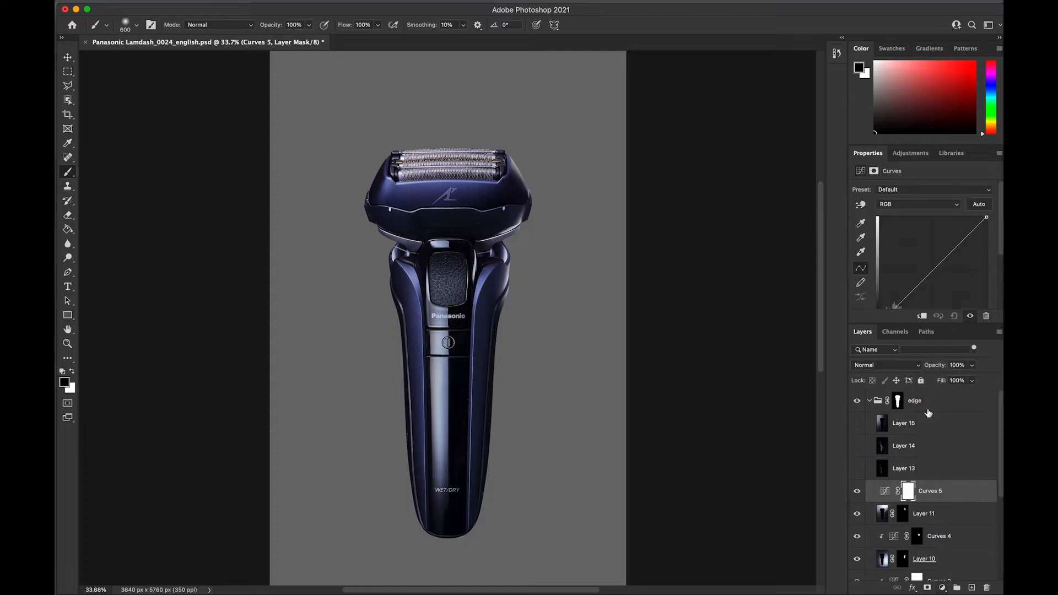
pyautogui.moveTo(942, 246); pyautogui.dragTo(939, 235)
pyautogui.moveTo(910, 271); pyautogui.dragTo(914, 286)
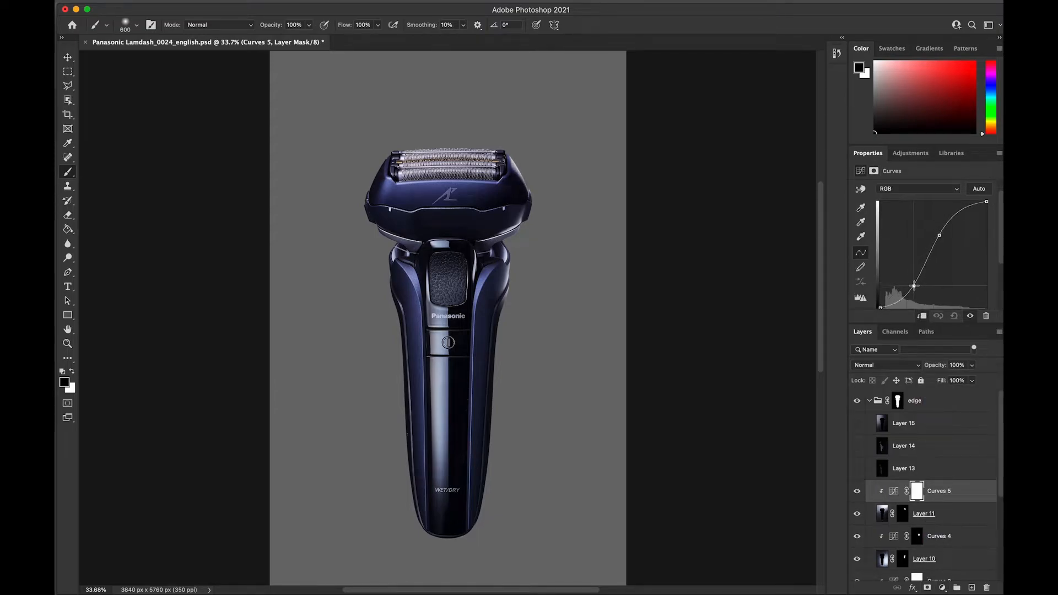
pyautogui.click(896, 299)
# Show Layer 13, set its blend mode to Lighten, and compare the image with and without it
pyautogui.click(905, 469)
pyautogui.click(857, 469)
pyautogui.click(882, 365)
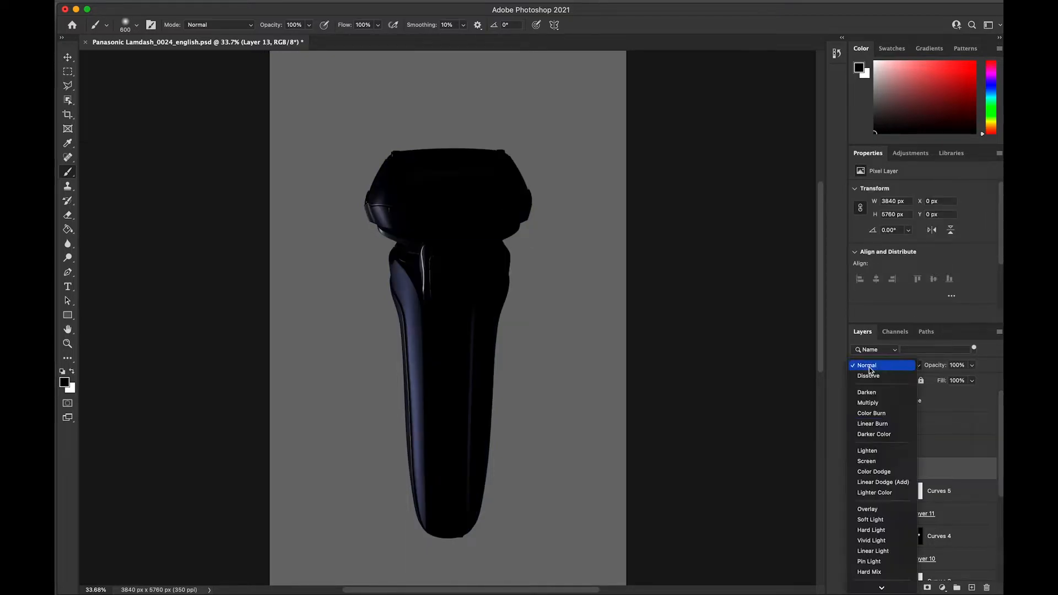
pyautogui.click(872, 454)
pyautogui.click(857, 468)
pyautogui.click(858, 469)
# Add a Curves adjustment clipped to Layer 13, raising the midtones and setting the shadow point to input 44, output 29
pyautogui.click(943, 588)
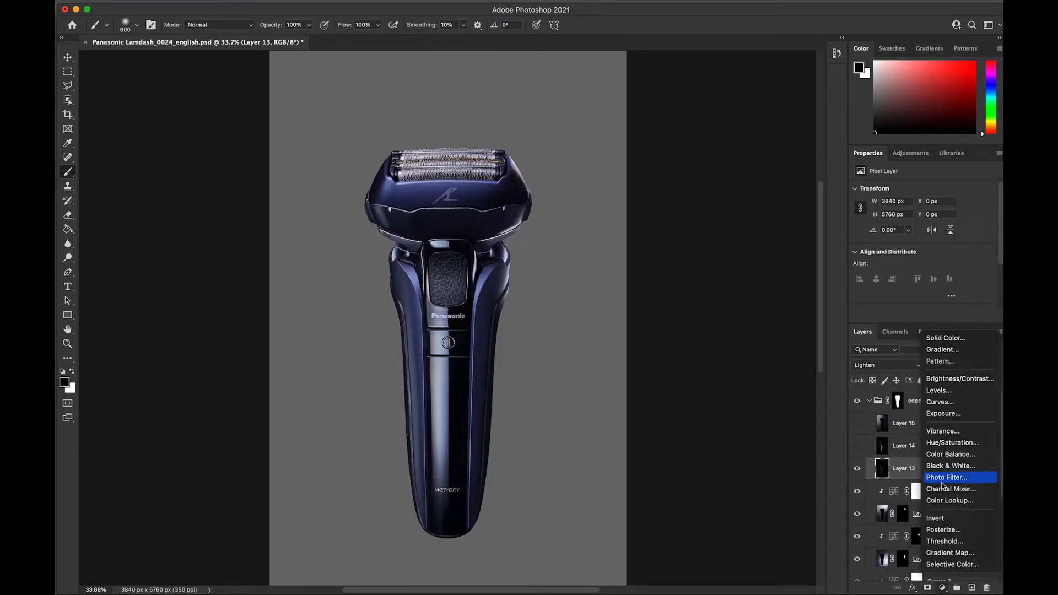
pyautogui.click(940, 402)
pyautogui.moveTo(927, 241); pyautogui.dragTo(901, 271)
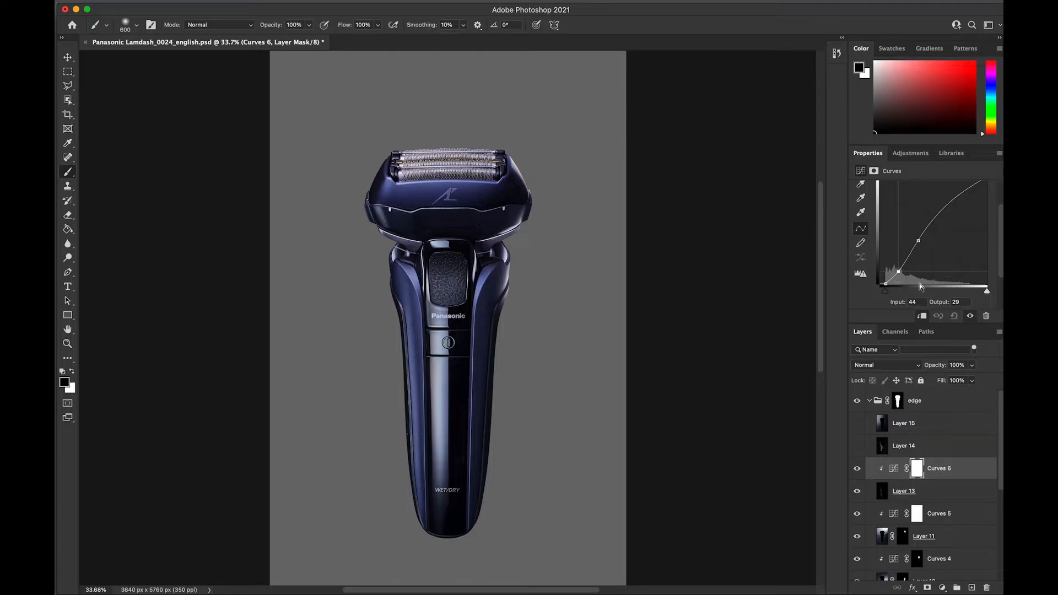
# Show Layer 14, mask it to the brushed left side of the shaver head, and set its blend mode to Screen
pyautogui.click(904, 445)
pyautogui.click(857, 445)
pyautogui.press('q')
pyautogui.moveTo(367, 203)
pyautogui.mouseDown()
pyautogui.moveTo(377, 201)
pyautogui.moveTo(381, 301)
pyautogui.moveTo(375, 243)
pyautogui.mouseUp()
pyautogui.press('q')
pyautogui.click(928, 587)
pyautogui.click(887, 365)
pyautogui.click(866, 435)
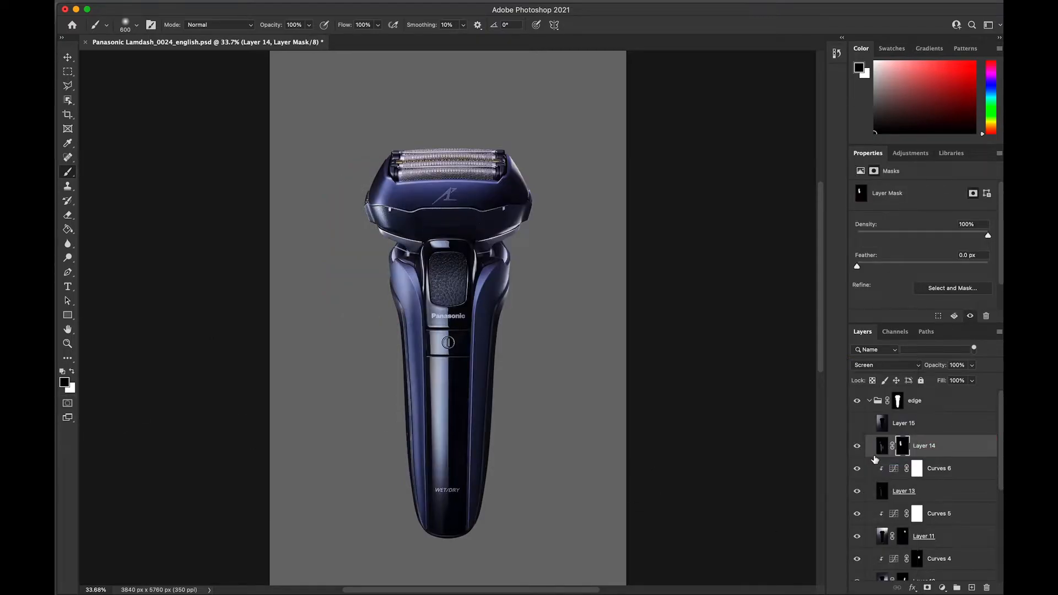
# Add a Curves adjustment clipped to Layer 14 and shape it to brighten the midtones and highlights while holding the shadows down
pyautogui.click(943, 588)
pyautogui.click(940, 402)
pyautogui.moveTo(926, 249); pyautogui.dragTo(925, 232)
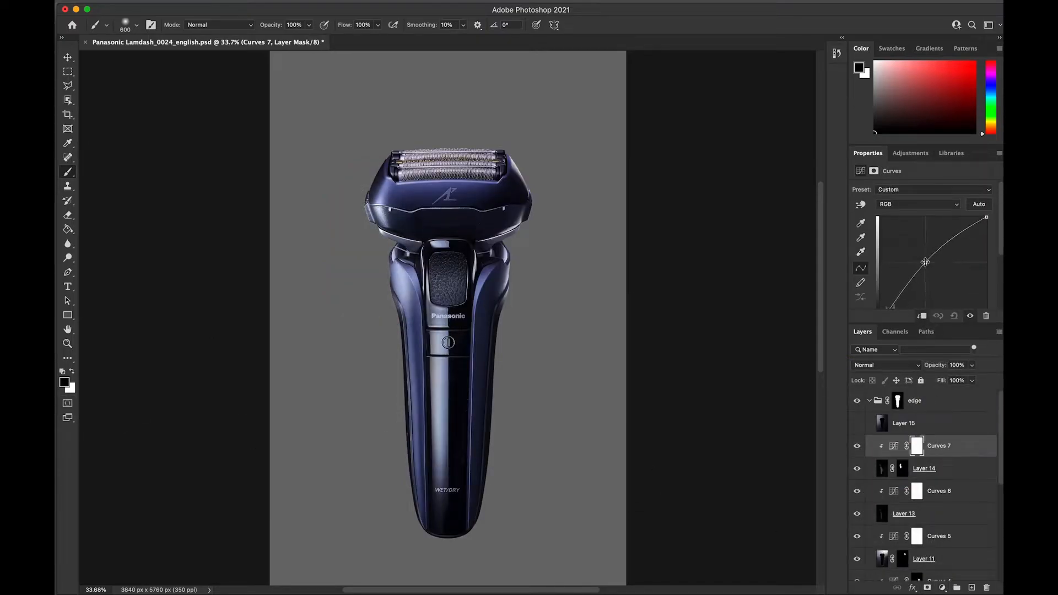
pyautogui.moveTo(880, 293); pyautogui.dragTo(890, 293)
pyautogui.moveTo(910, 253); pyautogui.dragTo(911, 264)
pyautogui.moveTo(946, 216); pyautogui.dragTo(946, 213)
# Paint black on Layer 14's mask along the shaver's left side panel with a soft 300 px brush
pyautogui.click(902, 468)
pyautogui.click(278, 24)
pyautogui.press('[')
pyautogui.press('[')
pyautogui.press('[')
pyautogui.moveTo(412, 260); pyautogui.dragTo(419, 351)
# Mark the left edge of the shaver's neck in Quick Mask and add a Curves adjustment masked to it, clipped to Layer 14
pyautogui.click(64, 405)
pyautogui.press('0')
pyautogui.moveTo(380, 251); pyautogui.dragTo(381, 306)
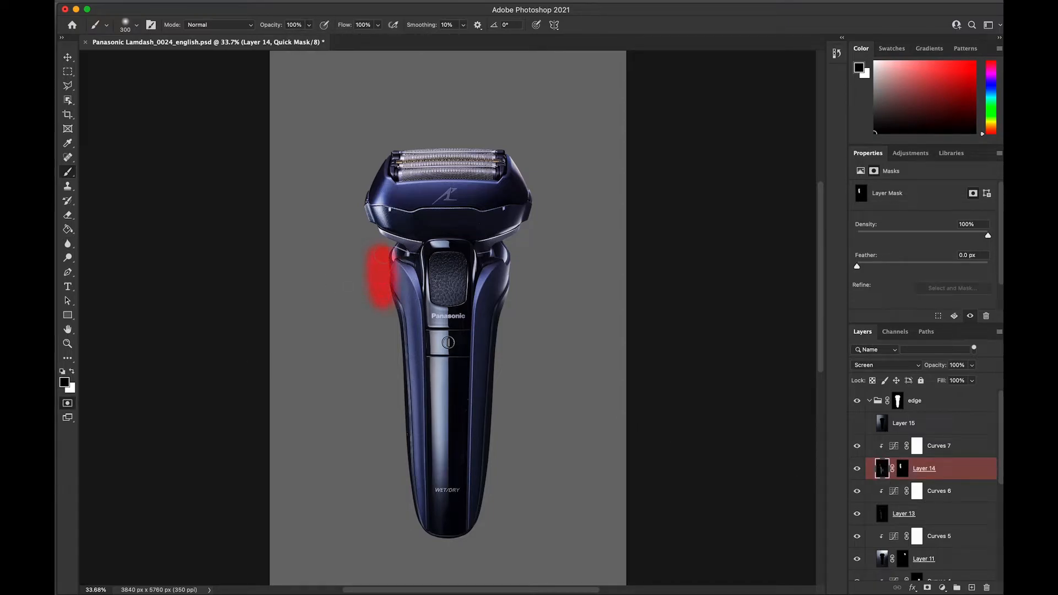
pyautogui.click(67, 404)
pyautogui.click(943, 587)
pyautogui.click(937, 404)
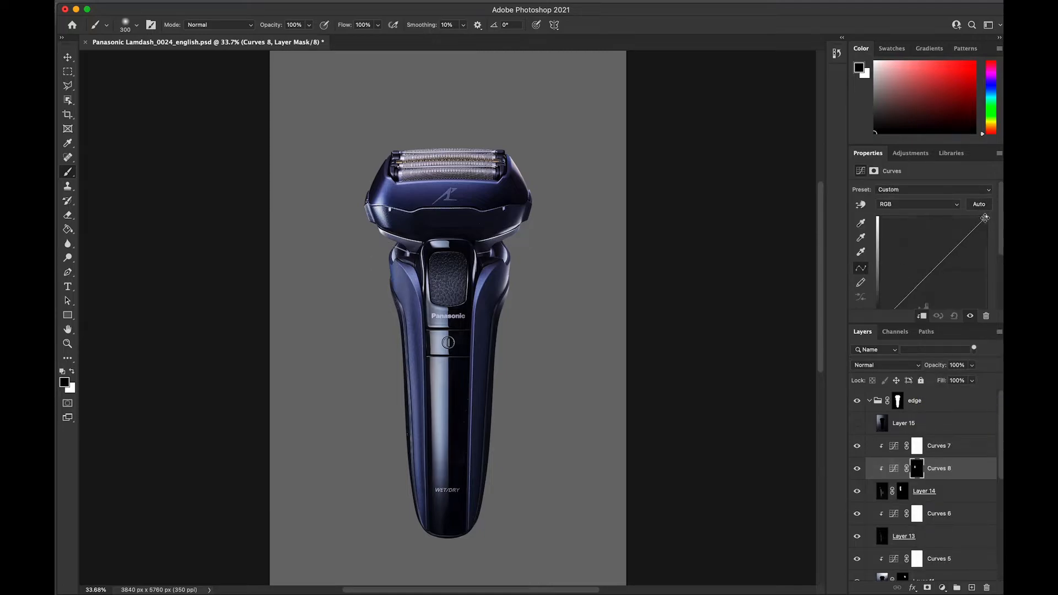
# Steepen the neck-edge Curves by setting the shadow point to input 34, output 0 and pulling the white point far inward
pyautogui.moveTo(940, 216); pyautogui.dragTo(933, 217)
pyautogui.scroll(-2, 932, 220)
pyautogui.moveTo(881, 287); pyautogui.dragTo(896, 287)
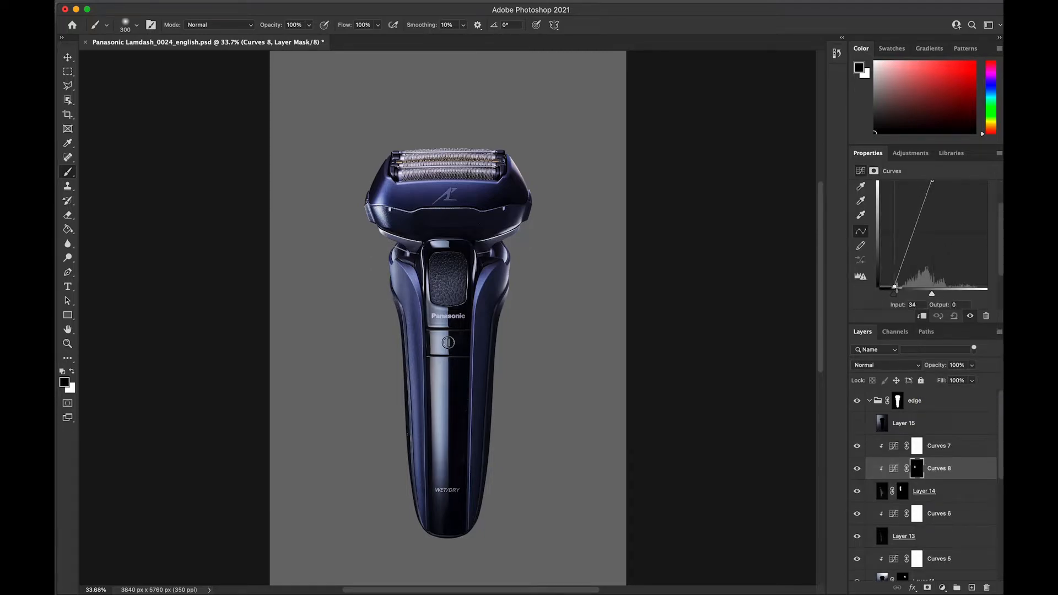
pyautogui.scroll(2, 935, 203)
pyautogui.moveTo(932, 204); pyautogui.dragTo(921, 204)
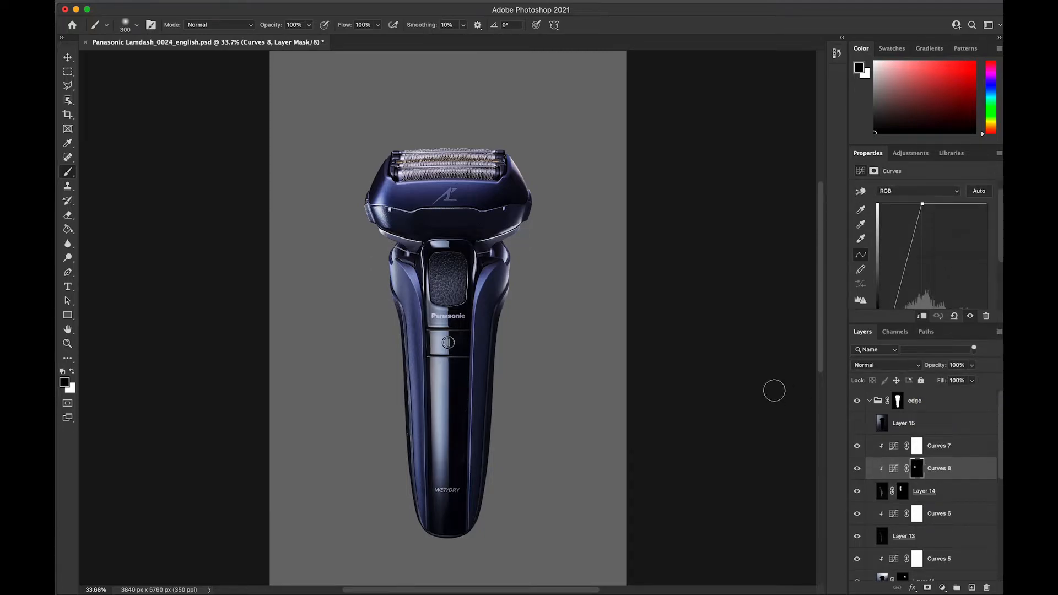
# Refine the mask of the neck-edge Curves with a 150 px brush at 30% opacity
pyautogui.click(918, 468)
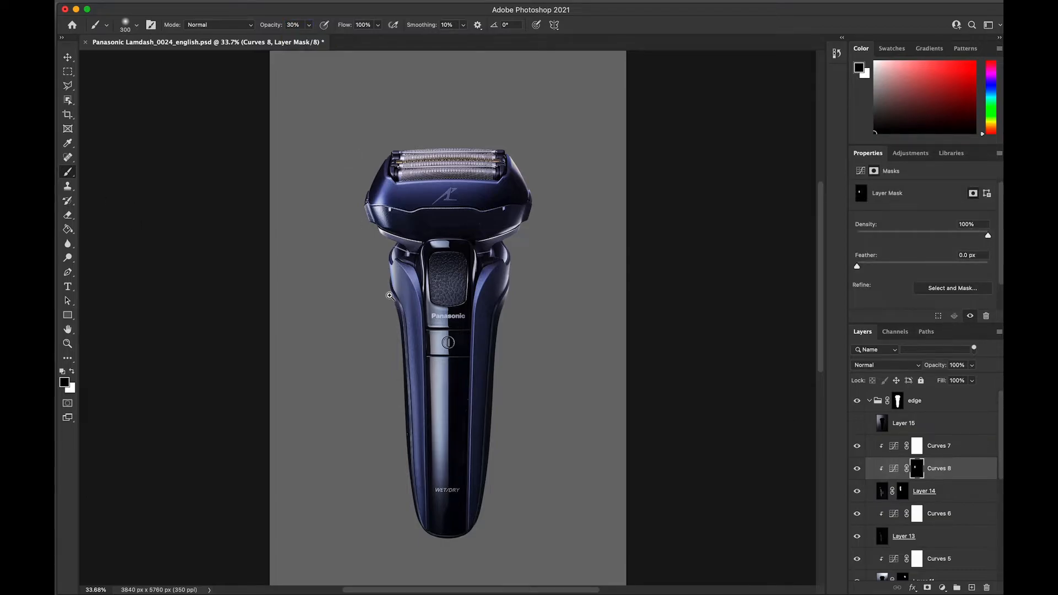
pyautogui.scroll(2, 390, 296)
pyautogui.press('[')
pyautogui.press('[')
pyautogui.press('[')
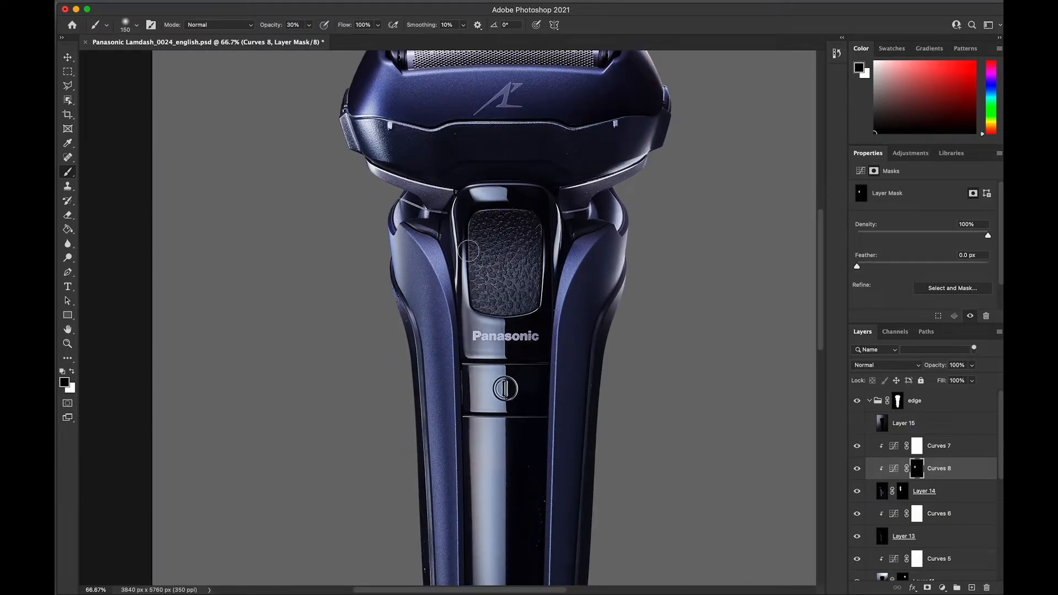
pyautogui.doubleClick(68, 329)
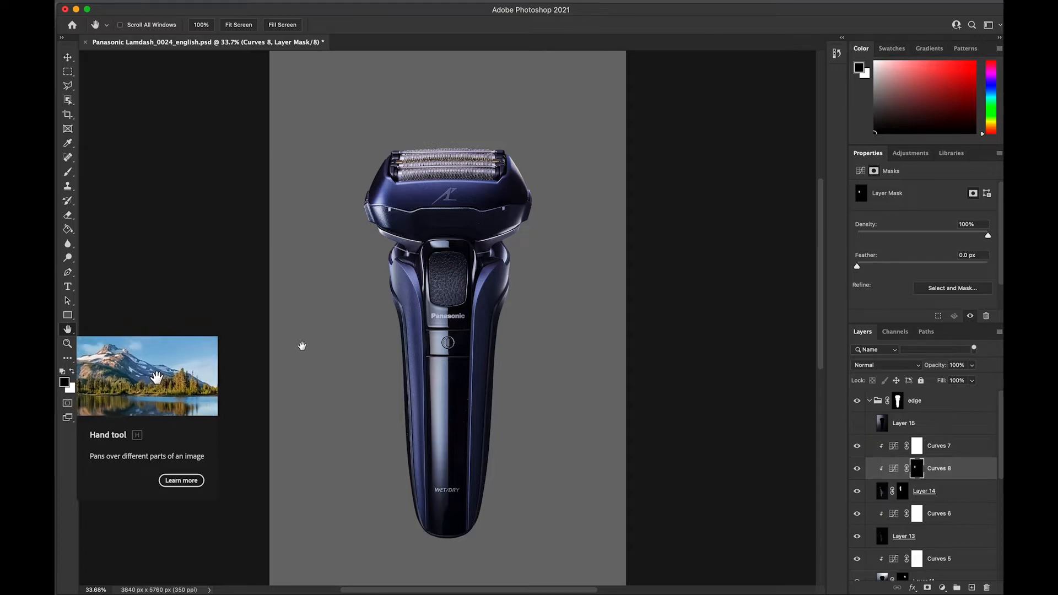
# Compare the image with and without Layer 14, and soften its mask beside the head's left edge with a 700 px brush at 30% opacity
pyautogui.click(857, 491)
pyautogui.click(857, 491)
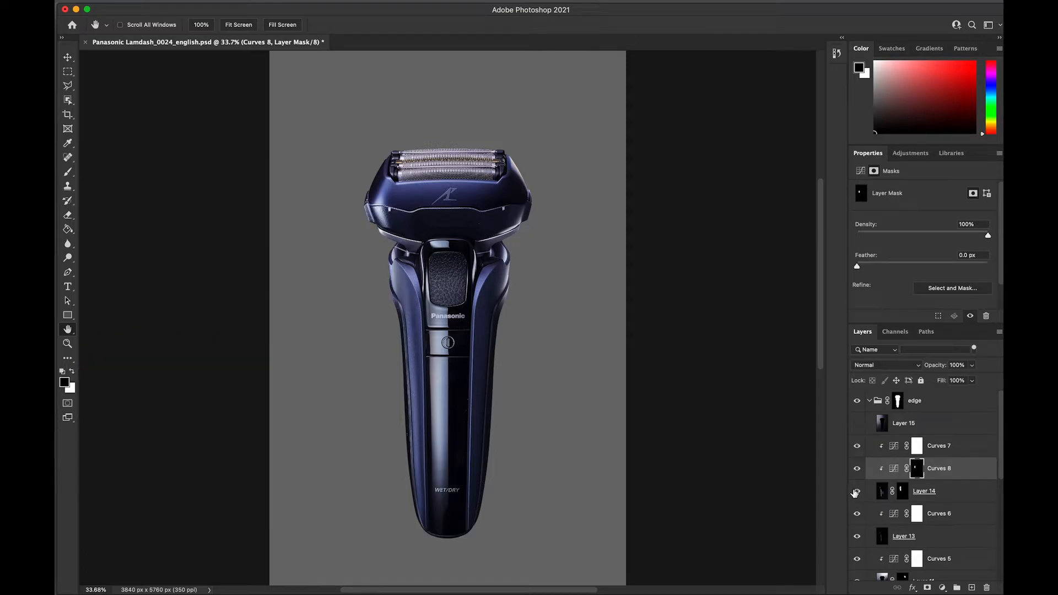
pyautogui.click(902, 491)
pyautogui.press('b')
pyautogui.press(']')
pyautogui.press(']')
pyautogui.press(']')
pyautogui.press(']')
pyautogui.press(']')
pyautogui.press(']')
pyautogui.press(']')
pyautogui.press(']')
pyautogui.press(']')
pyautogui.press(']')
pyautogui.press(']')
pyautogui.press(']')
pyautogui.click(372, 218)
# Show Layer 15, mask it to a brushed area at the upper left of the shaver head, and set its blend mode to Screen
pyautogui.click(904, 423)
pyautogui.click(857, 423)
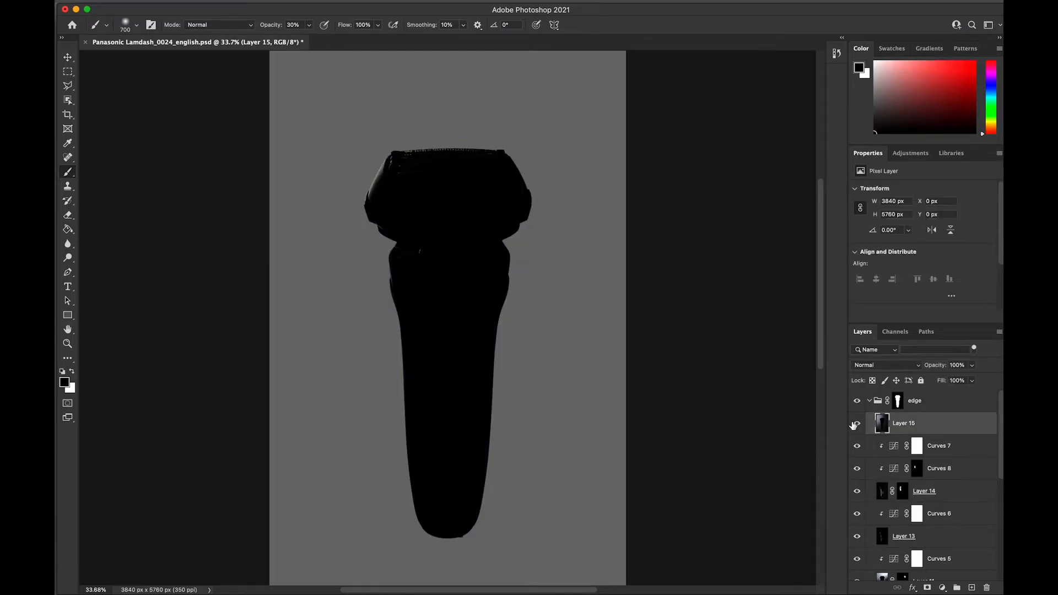
pyautogui.press('q')
pyautogui.moveTo(308, 40); pyautogui.dragTo(348, 39)
pyautogui.moveTo(376, 153); pyautogui.dragTo(357, 189)
pyautogui.press('q')
pyautogui.click(928, 587)
pyautogui.click(886, 365)
pyautogui.click(872, 414)
# Clip a Curves adjustment with raised midtones to Layer 15, plus a Hue/Saturation adjustment with saturation -100
pyautogui.click(943, 588)
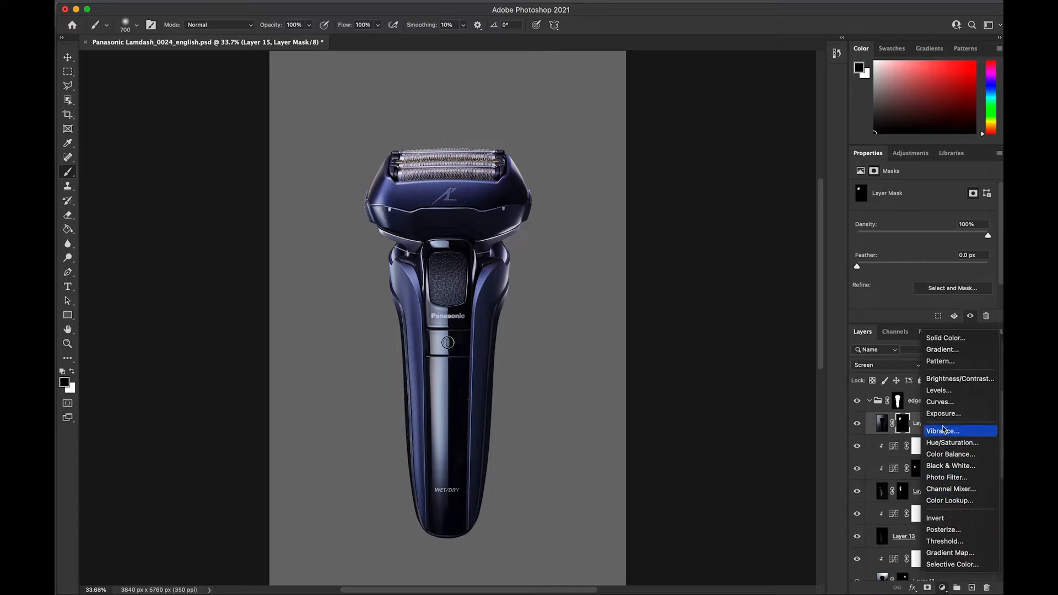
pyautogui.click(948, 431)
pyautogui.moveTo(910, 278); pyautogui.dragTo(937, 229)
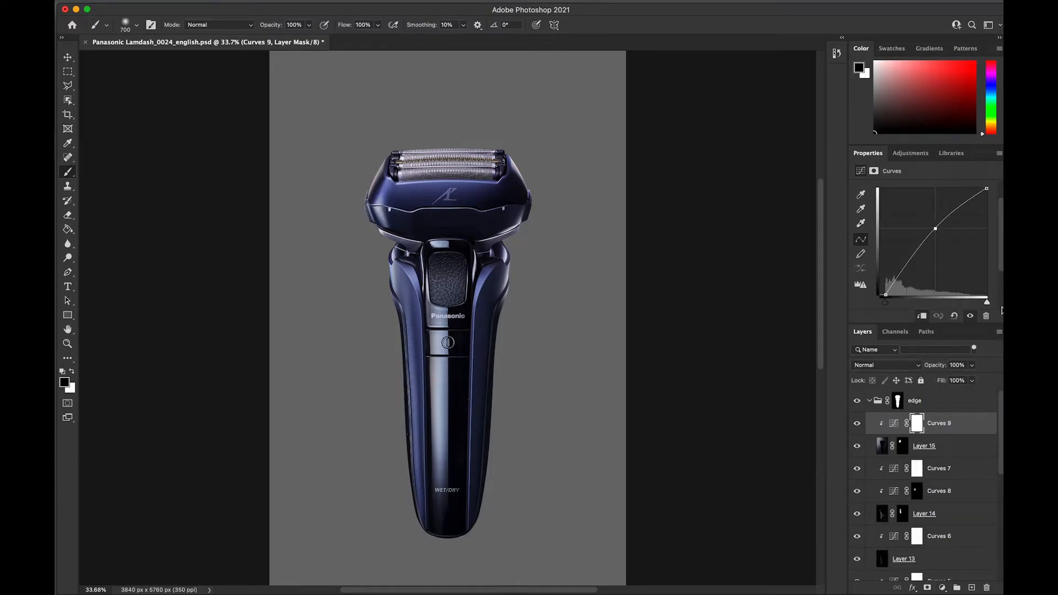
pyautogui.click(943, 587)
pyautogui.click(948, 466)
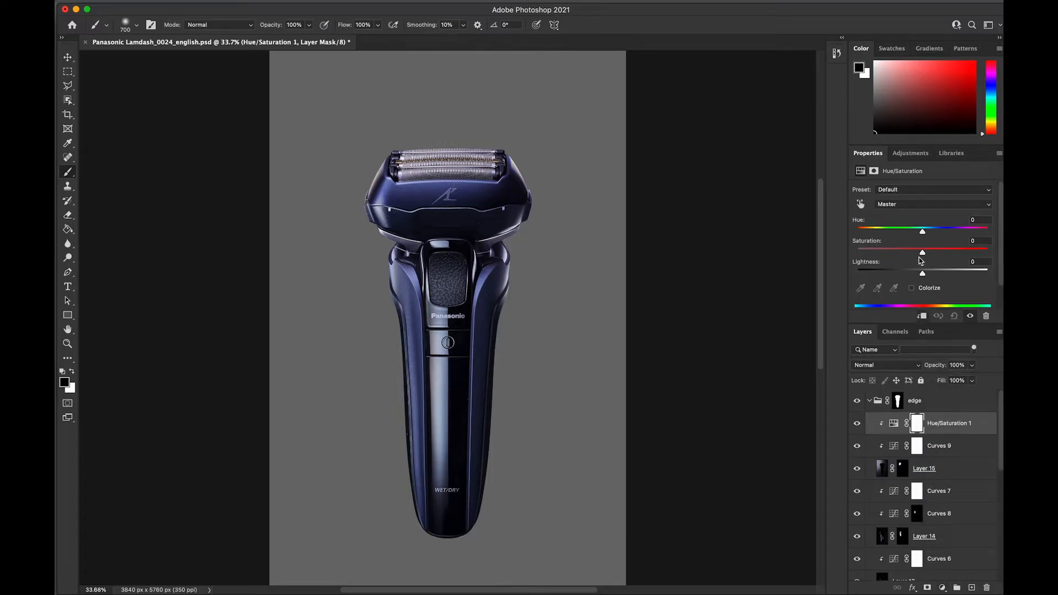
# Add a Hue/Saturation adjustment clipped to Layer 11
pyautogui.press('z')
pyautogui.press('super+1')
pyautogui.scroll(10, 755, 280)
pyautogui.scroll(-5, 904, 452)
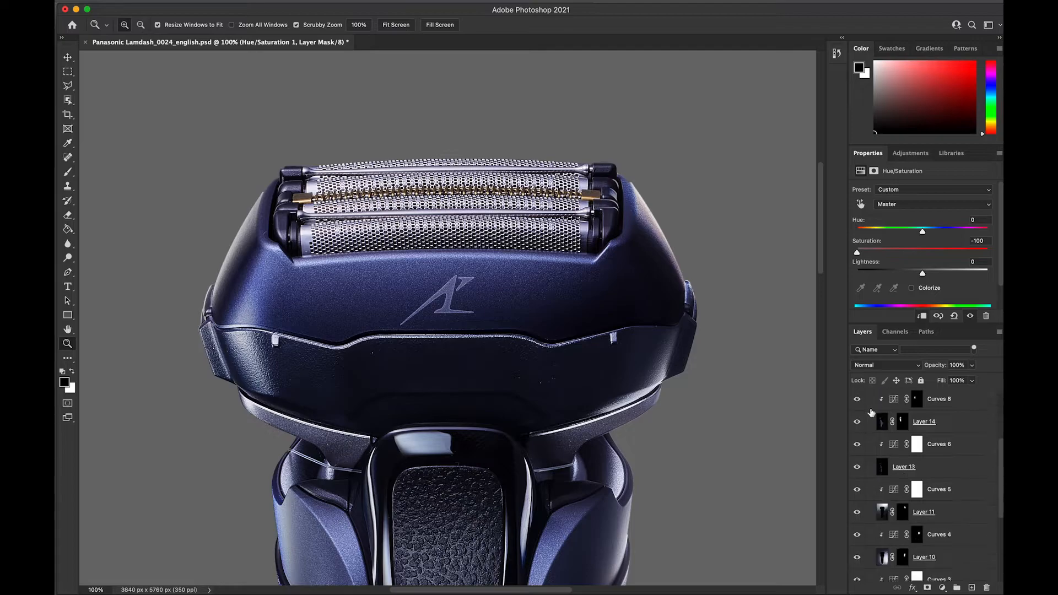
pyautogui.click(883, 498)
pyautogui.click(942, 588)
pyautogui.click(943, 443)
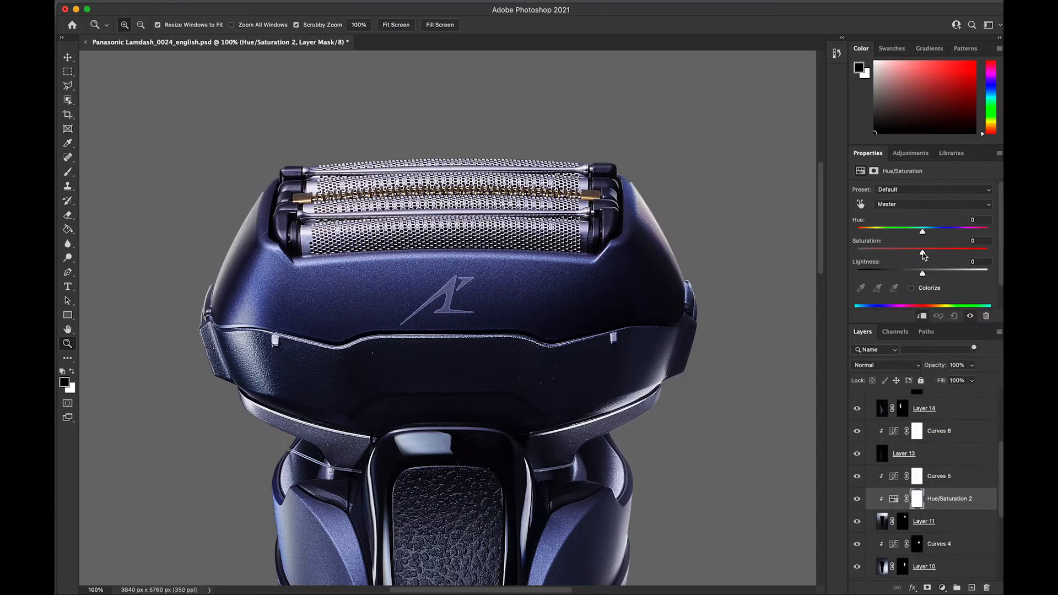
# Retouch Layer 11's mask around the right end of the shaver foils with the Brush
pyautogui.click(861, 522)
pyautogui.click(67, 174)
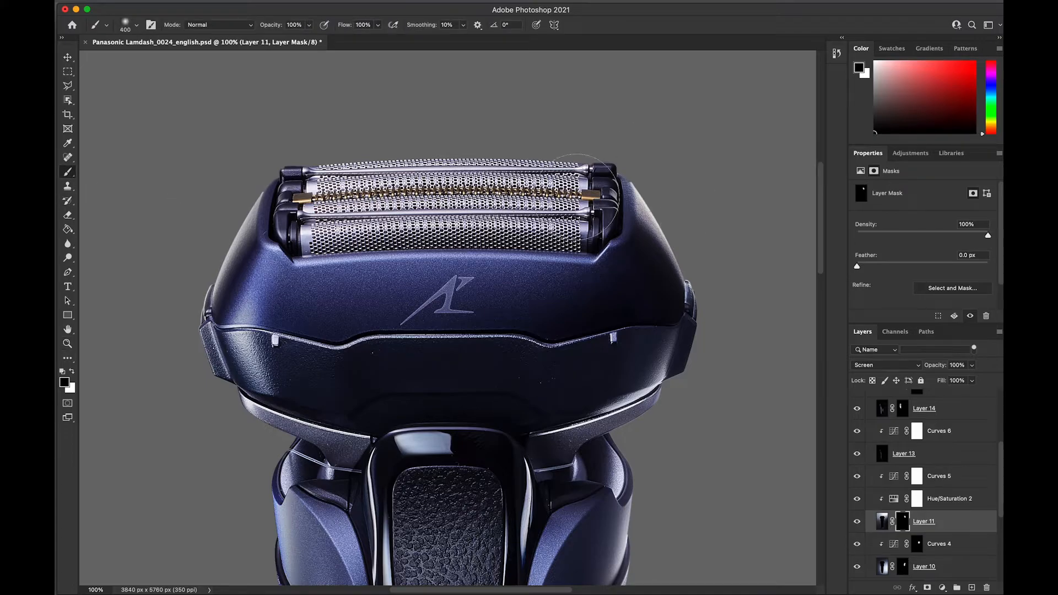
pyautogui.scroll(5, 885, 420)
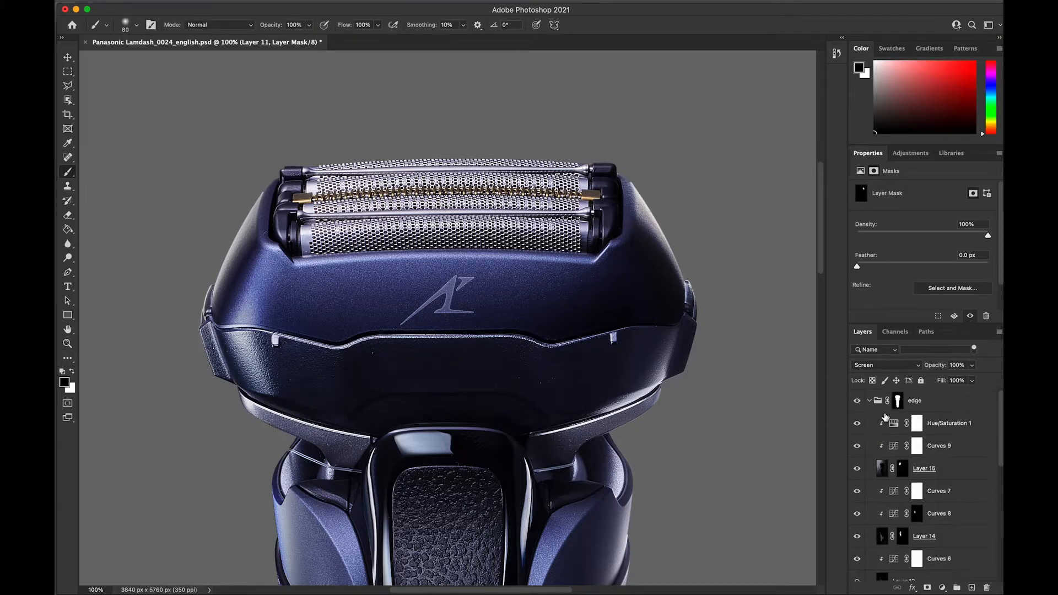
# Collapse the edge group, open Group 1, and compare the image with and without Layer 4
pyautogui.click(870, 400)
pyautogui.click(869, 446)
pyautogui.click(882, 491)
pyautogui.click(857, 491)
pyautogui.click(857, 491)
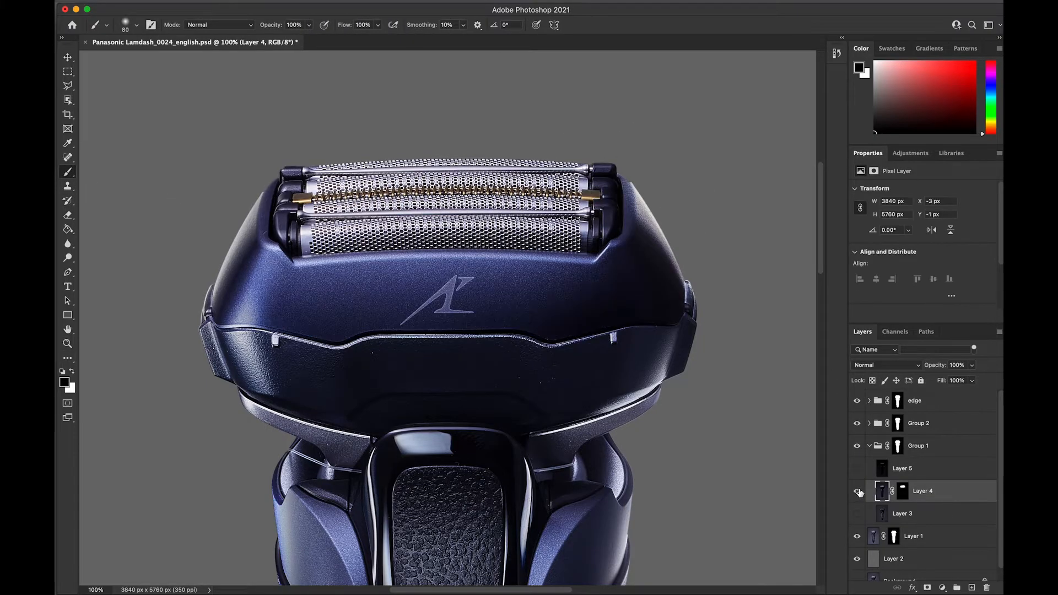
# Refine Layer 4's mask around the ends of the shaver foils, painting with black and white, and collapse Group 1
pyautogui.click(903, 491)
pyautogui.press(']')
pyautogui.press(']')
pyautogui.press(']')
pyautogui.press(']')
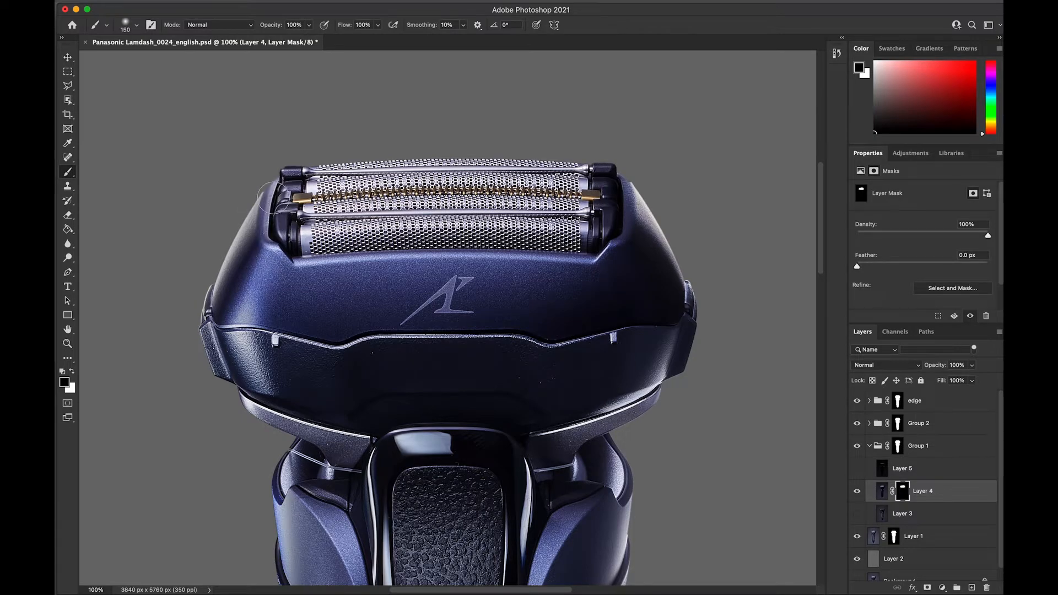
pyautogui.press('x')
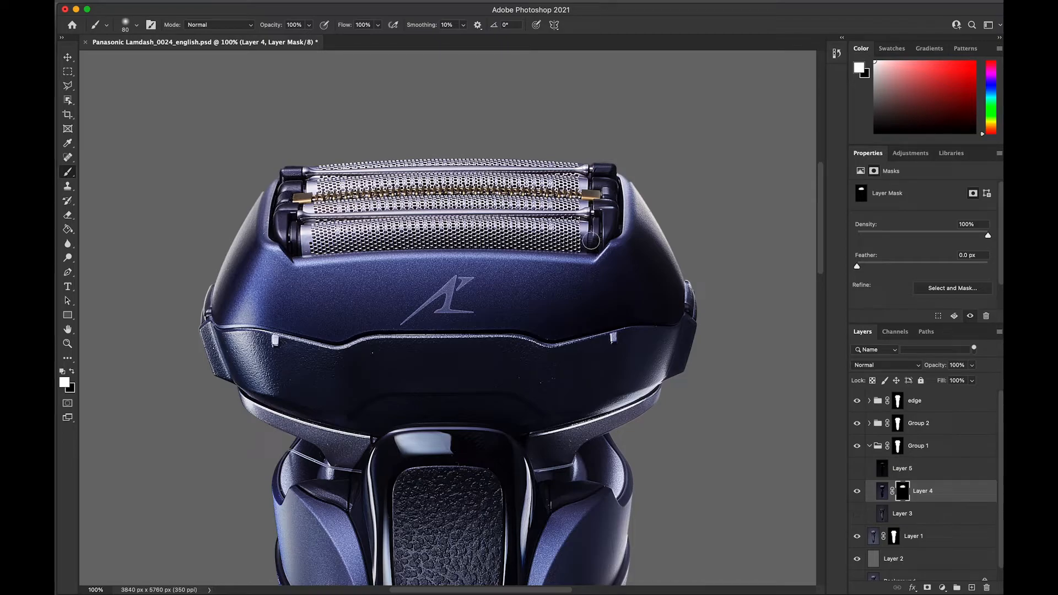
pyautogui.click(870, 446)
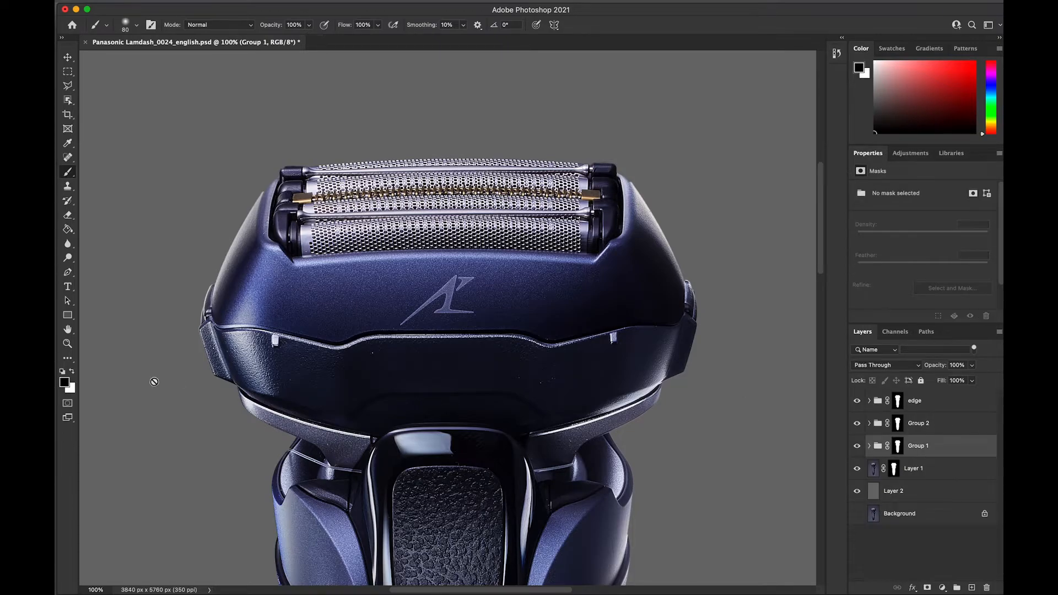
# Compare the whole shaver with and without the edge group, and with and without Layer 14
pyautogui.doubleClick(69, 329)
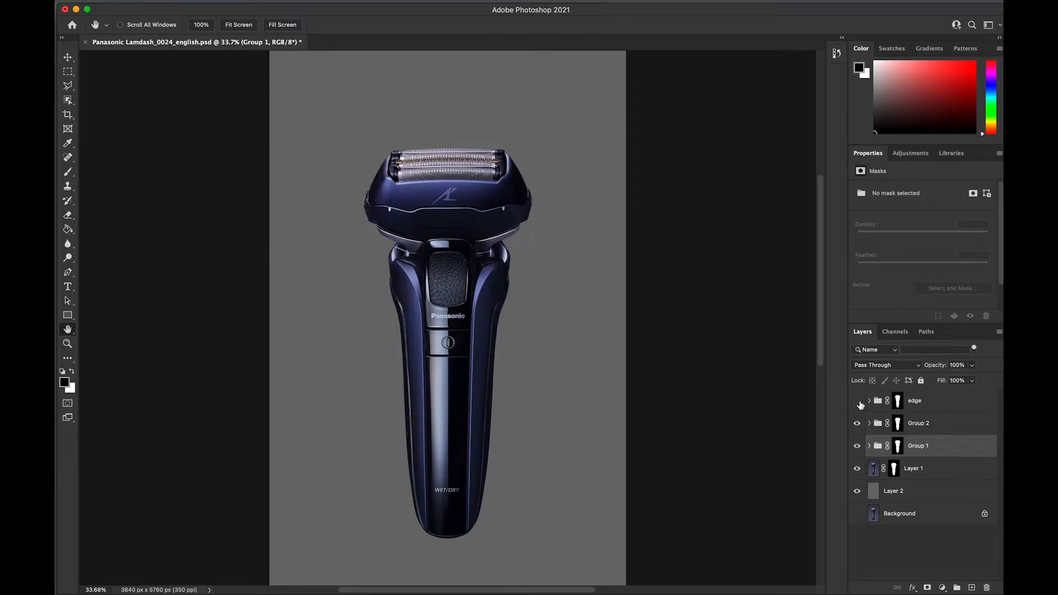
pyautogui.click(869, 446)
pyautogui.scroll(-3, 868, 504)
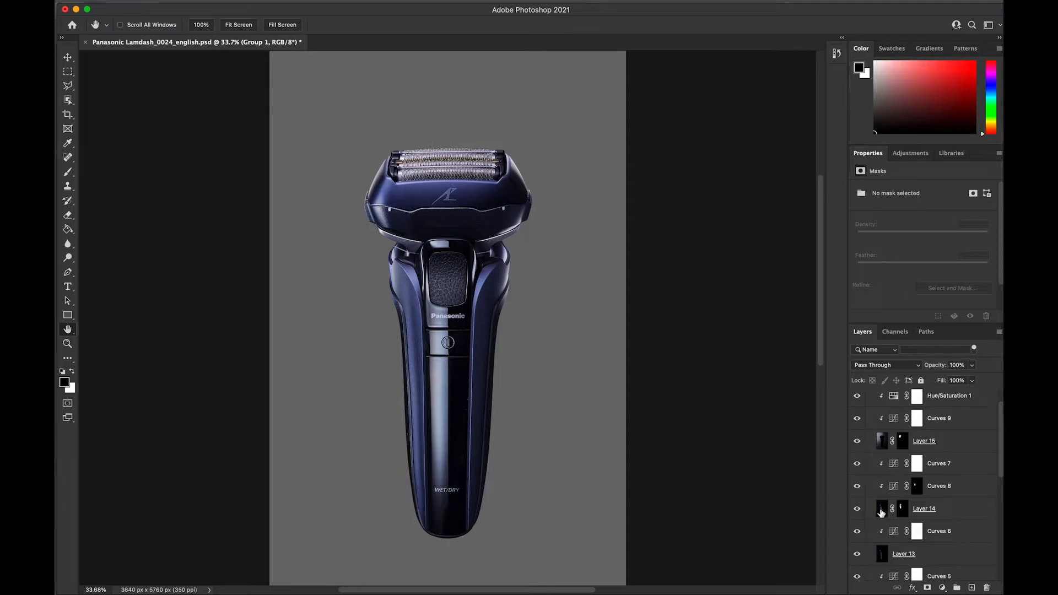
pyautogui.click(902, 509)
pyautogui.click(858, 510)
pyautogui.click(857, 511)
# Check Layer 13's effect and raise the contrast of its clipped Curves with on-image adjustment, lowering dark tones and lifting bright ones
pyautogui.scroll(-2, 858, 518)
pyautogui.click(857, 522)
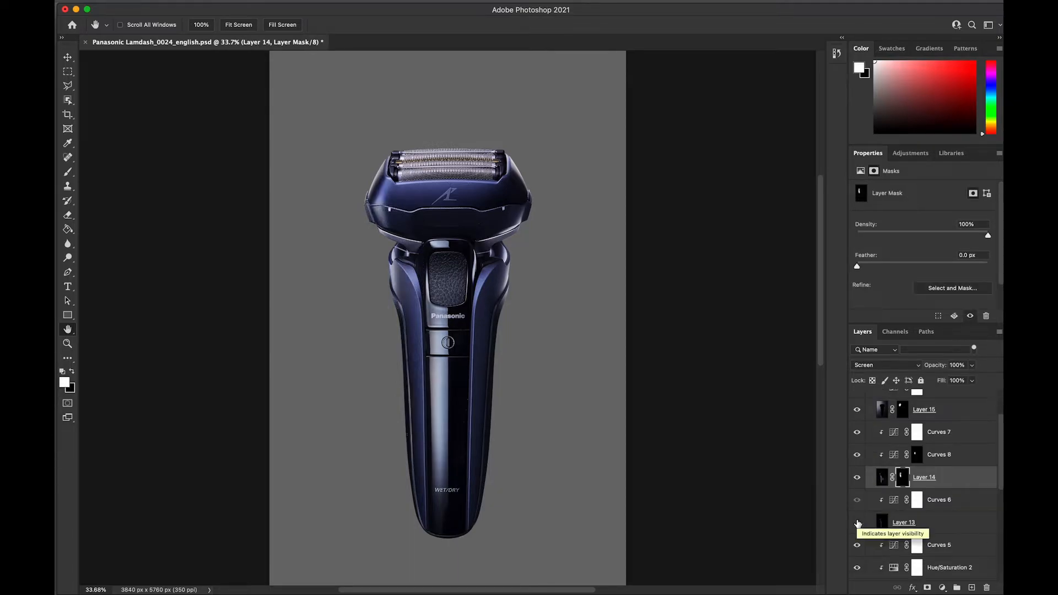
pyautogui.click(857, 522)
pyautogui.click(857, 523)
pyautogui.click(858, 523)
pyautogui.click(893, 502)
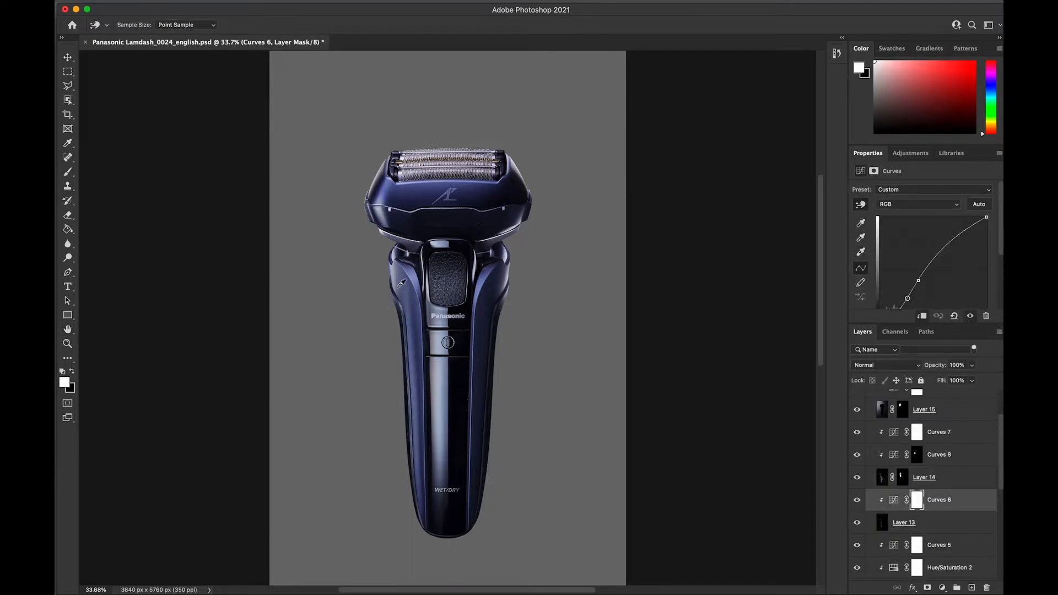
pyautogui.moveTo(401, 286); pyautogui.dragTo(401, 296)
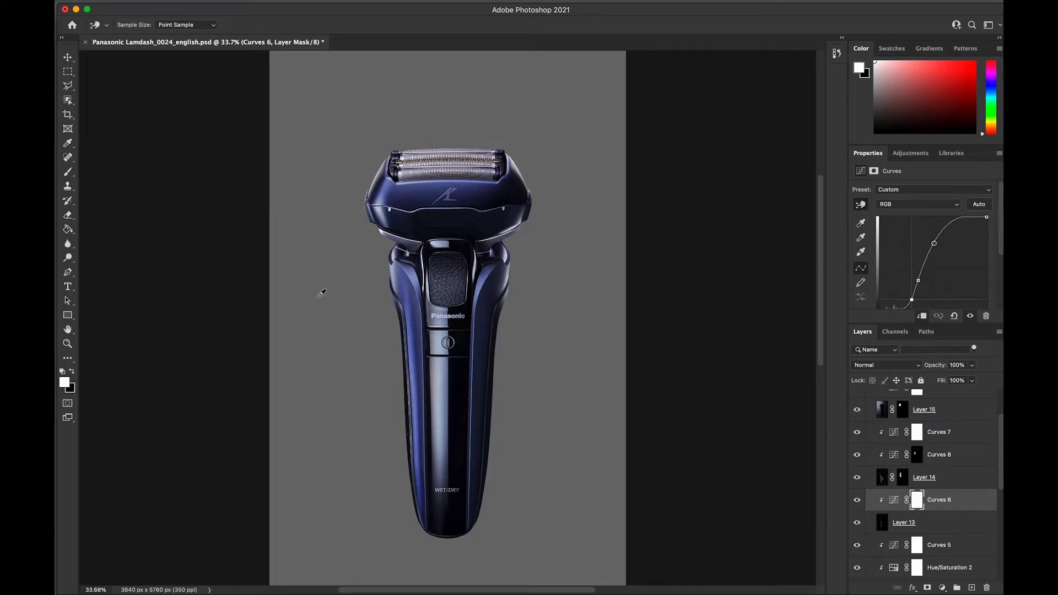
# Merge a copy of all visible layers into a new top layer and copy the edge group's mask onto it
pyautogui.scroll(2, 926, 469)
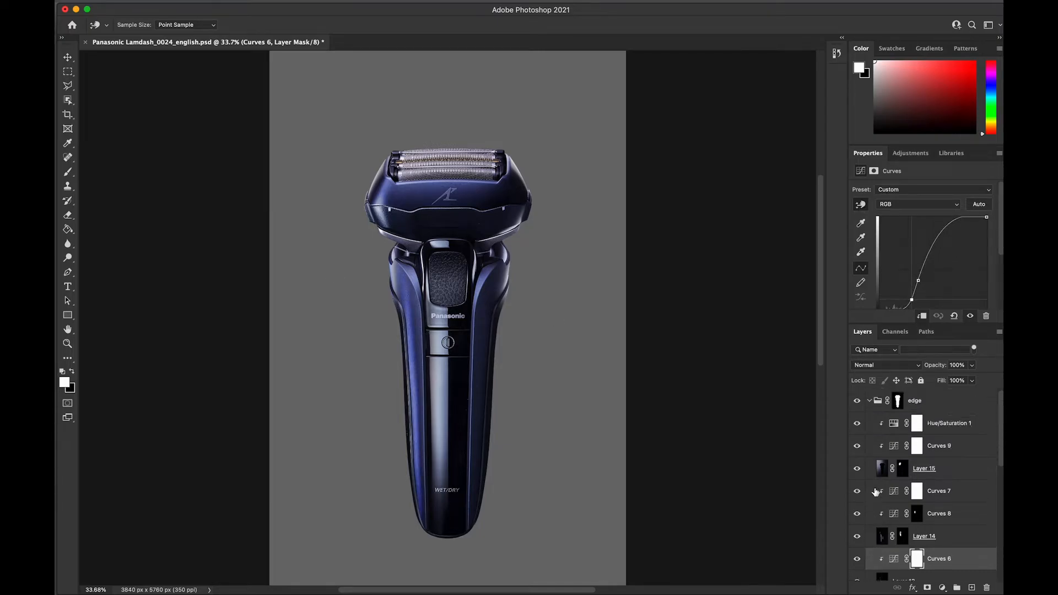
pyautogui.click(937, 421)
pyautogui.press('h')
pyautogui.click(999, 331)
pyautogui.click(902, 526)
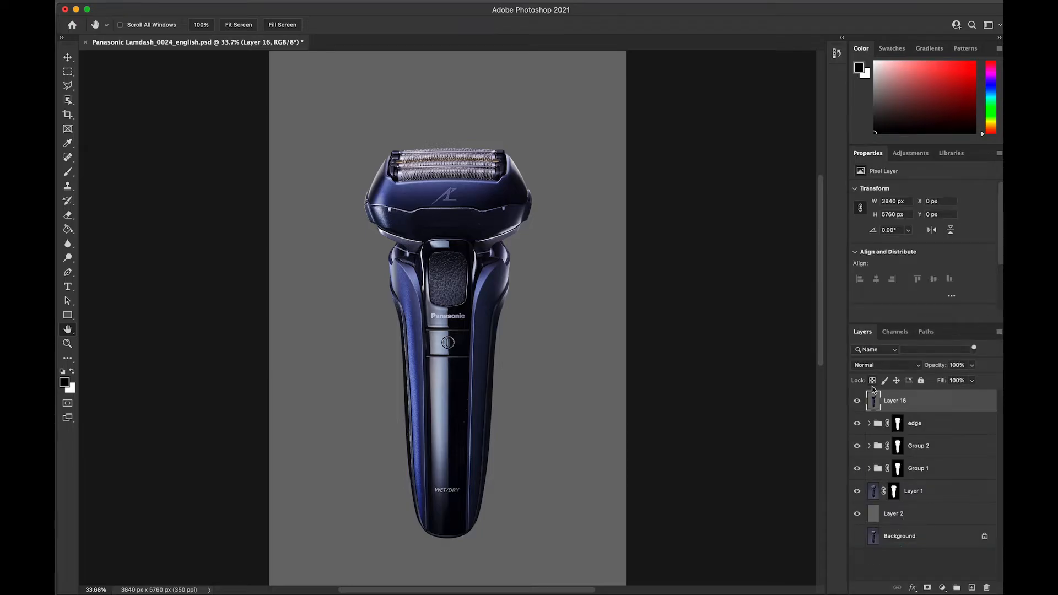
pyautogui.moveTo(898, 424); pyautogui.dragTo(895, 400)
# Delete the mask of merged Layer 16 and recreate the merged copy of all visible layers as an unmasked top layer
pyautogui.scroll(8, 401, 254)
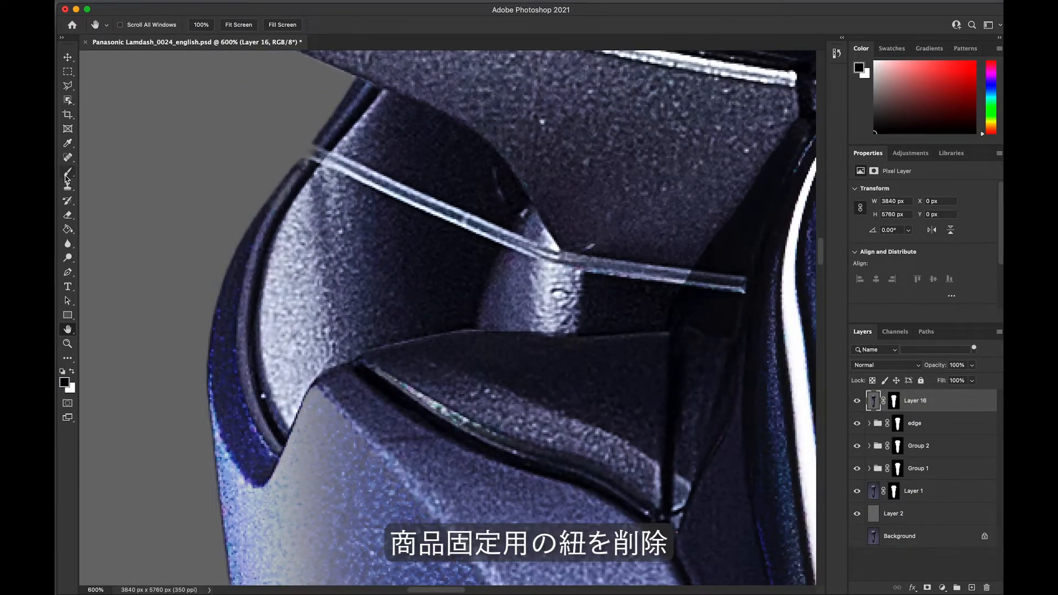
pyautogui.click(67, 185)
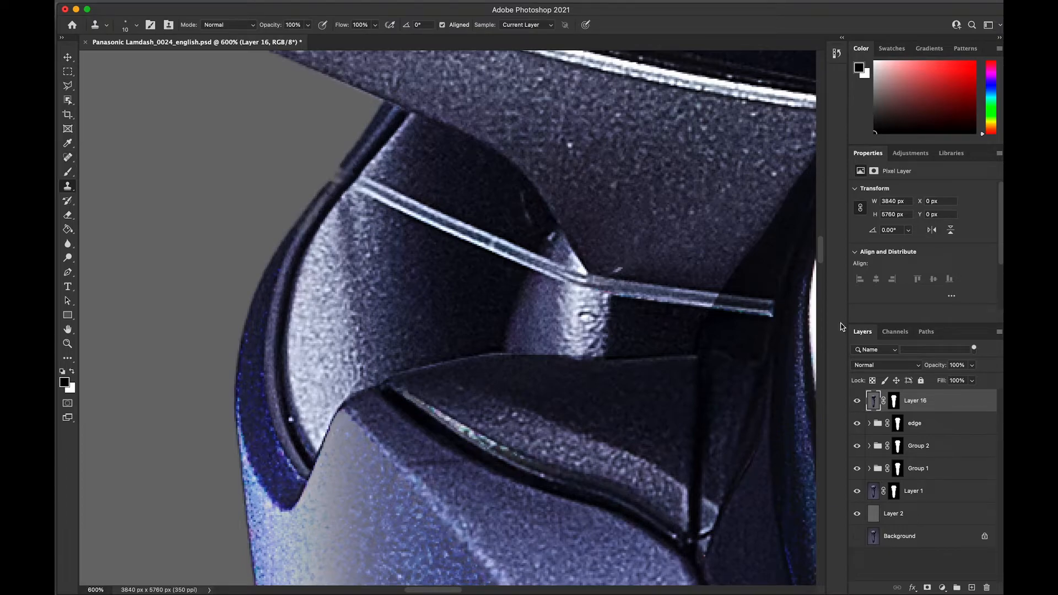
pyautogui.moveTo(894, 401); pyautogui.dragTo(988, 588)
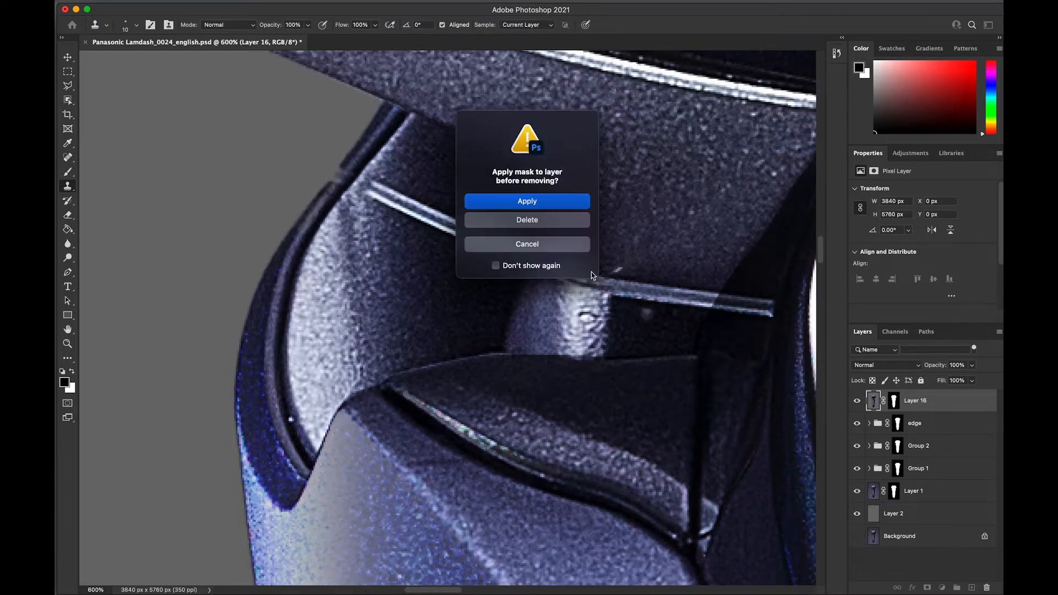
pyautogui.click(528, 220)
pyautogui.click(999, 331)
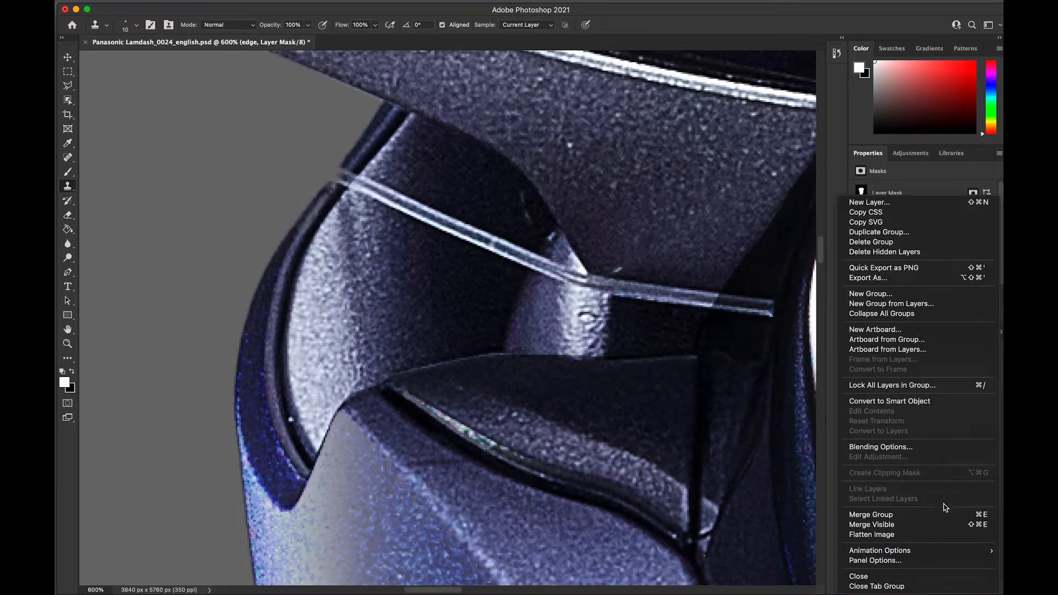
pyautogui.click(931, 511)
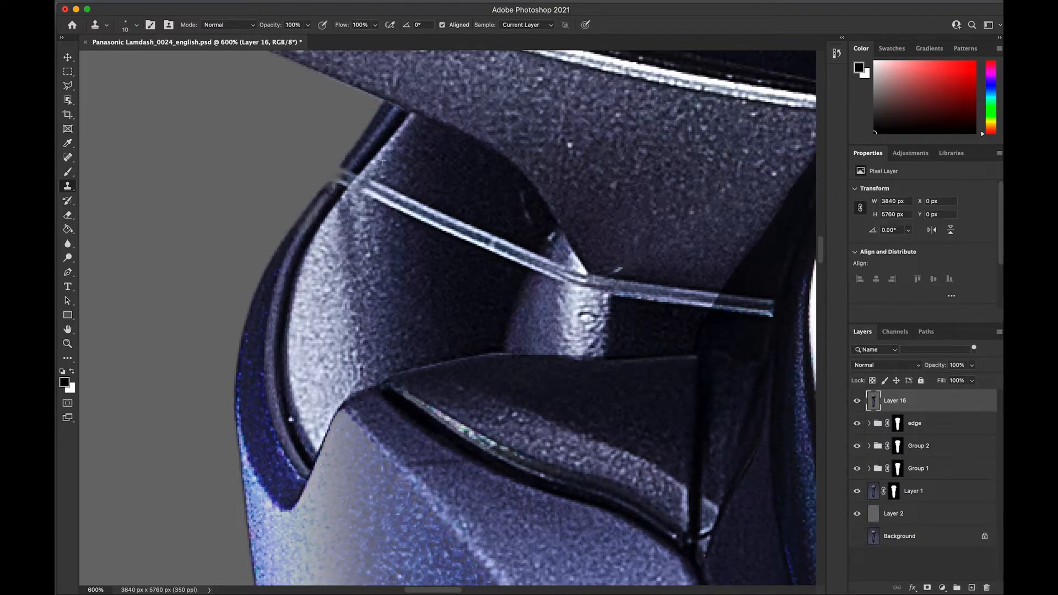
# Clone away the string at the left arm's outer edge, at the bright highlight's edge and at its end beside the glossy frame
pyautogui.click(344, 181)
pyautogui.click(532, 262)
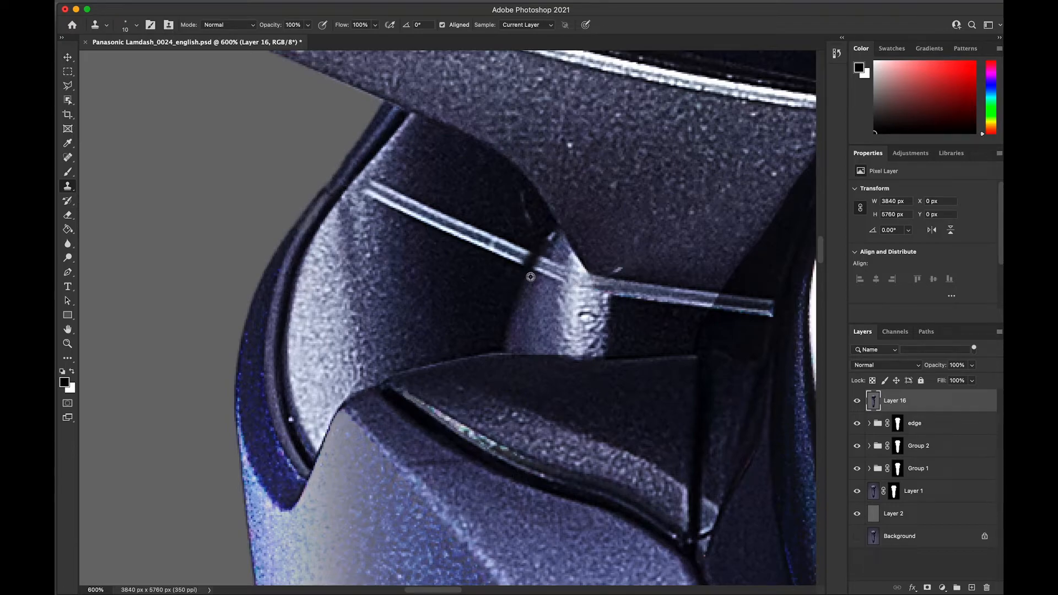
pyautogui.scroll(-2, 607, 265)
pyautogui.hscroll(5, 607, 265)
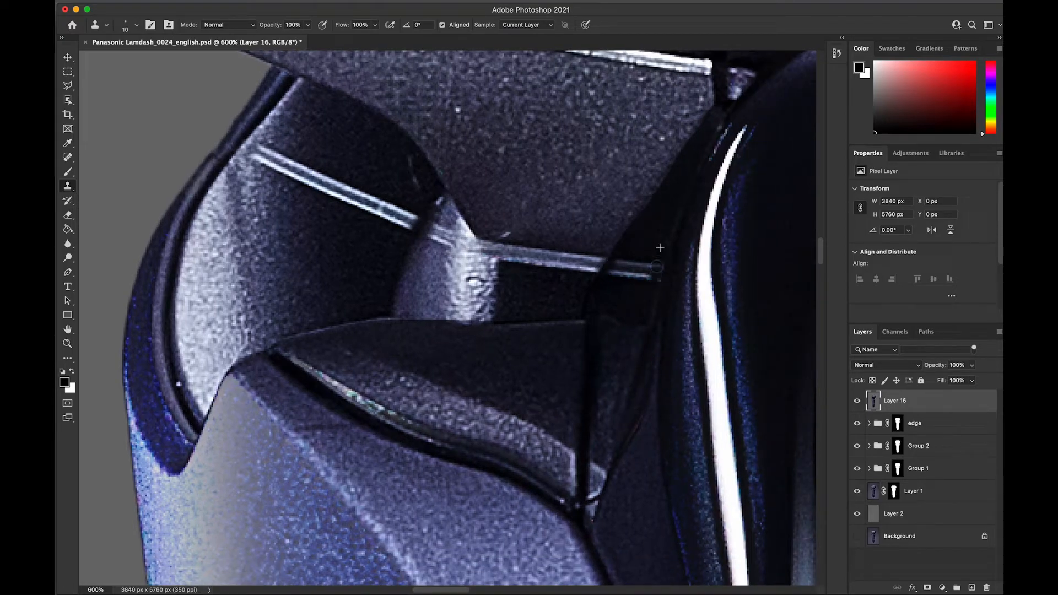
# Patch out the string segment between the glossy frame and the bright highlight of the left neck joint
pyautogui.click(67, 157)
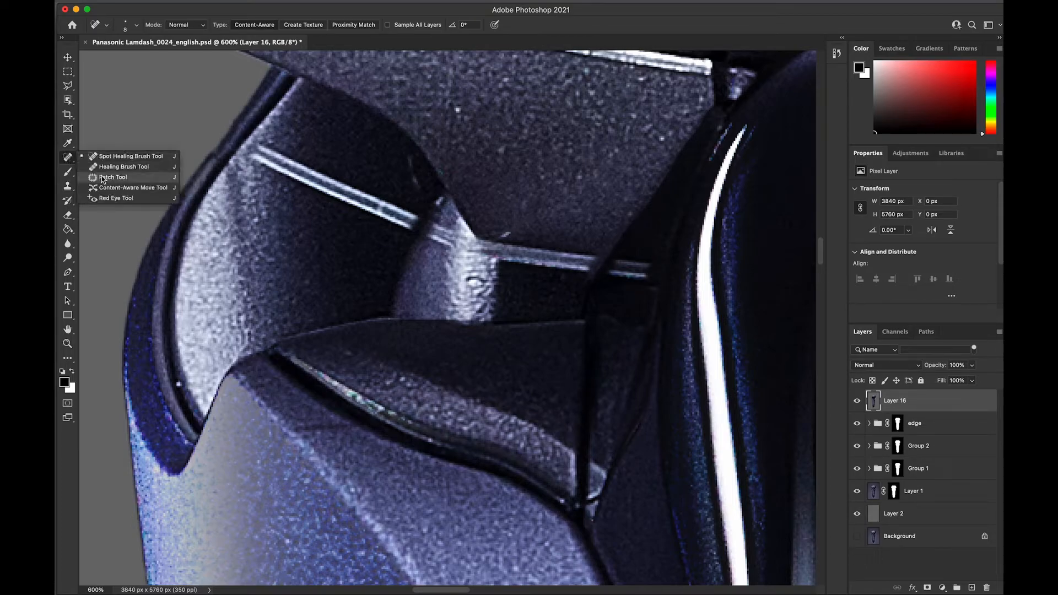
pyautogui.click(102, 178)
pyautogui.moveTo(626, 256)
pyautogui.mouseDown()
pyautogui.moveTo(611, 261)
pyautogui.moveTo(626, 288)
pyautogui.moveTo(623, 248)
pyautogui.mouseUp()
pyautogui.press('super+d')
pyautogui.moveTo(513, 231)
pyautogui.mouseDown()
pyautogui.moveTo(475, 240)
pyautogui.moveTo(527, 271)
pyautogui.moveTo(600, 252)
pyautogui.mouseUp()
pyautogui.press('super+d')
pyautogui.moveTo(574, 260)
pyautogui.mouseDown()
pyautogui.moveTo(578, 219)
pyautogui.moveTo(501, 269)
pyautogui.moveTo(578, 247)
pyautogui.mouseUp()
pyautogui.press('super+d')
pyautogui.press('super+d')
pyautogui.moveTo(546, 259)
pyautogui.mouseDown()
pyautogui.moveTo(538, 232)
pyautogui.moveTo(469, 246)
pyautogui.moveTo(448, 225)
pyautogui.mouseUp()
pyautogui.press('super+d')
pyautogui.moveTo(442, 234); pyautogui.dragTo(435, 258)
pyautogui.press('super+d')
# Patch out the string across the left arm's dark surface and the small leftover marks beside the bracket edge
pyautogui.moveTo(278, 141)
pyautogui.mouseDown()
pyautogui.moveTo(369, 220)
pyautogui.moveTo(420, 213)
pyautogui.mouseUp()
pyautogui.moveTo(374, 208); pyautogui.dragTo(371, 224)
pyautogui.moveTo(372, 221); pyautogui.dragTo(372, 238)
pyautogui.click(485, 211)
pyautogui.moveTo(303, 145)
pyautogui.mouseDown()
pyautogui.moveTo(262, 133)
pyautogui.moveTo(415, 210)
pyautogui.moveTo(365, 228)
pyautogui.mouseUp()
pyautogui.press('super+d')
pyautogui.moveTo(411, 154); pyautogui.dragTo(426, 185)
pyautogui.moveTo(419, 177); pyautogui.dragTo(408, 193)
pyautogui.press('super+d')
# Remove the string across the shaver's right neck joint with the Clone Stamp and Patch tools
pyautogui.moveTo(772, 248); pyautogui.dragTo(276, 253)
pyautogui.click(68, 186)
pyautogui.click(363, 283)
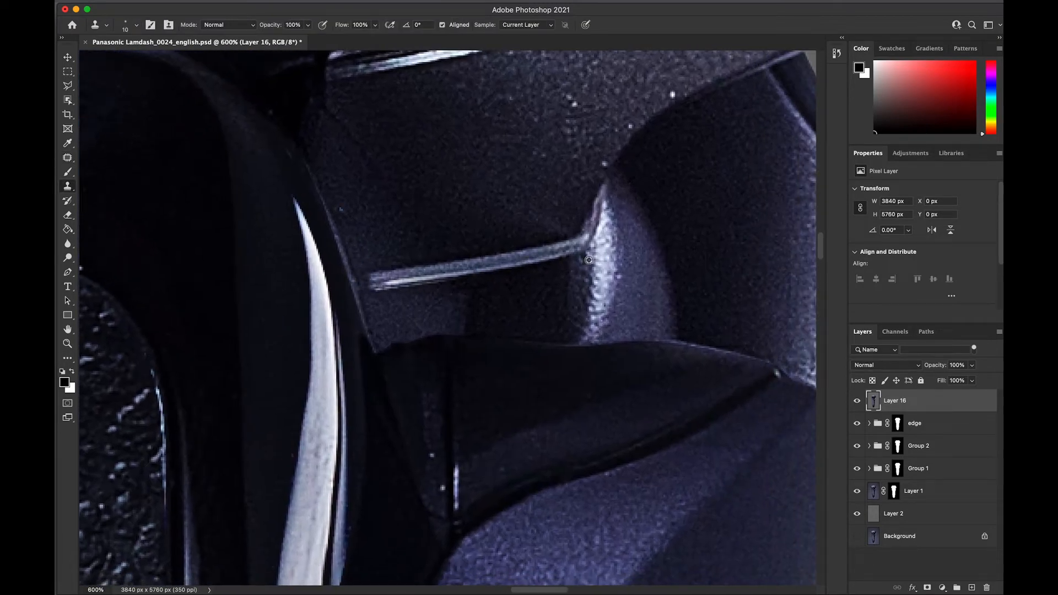
pyautogui.press('j')
pyautogui.moveTo(365, 280)
pyautogui.mouseDown()
pyautogui.moveTo(508, 283)
pyautogui.moveTo(368, 275)
pyautogui.moveTo(342, 204)
pyautogui.mouseUp()
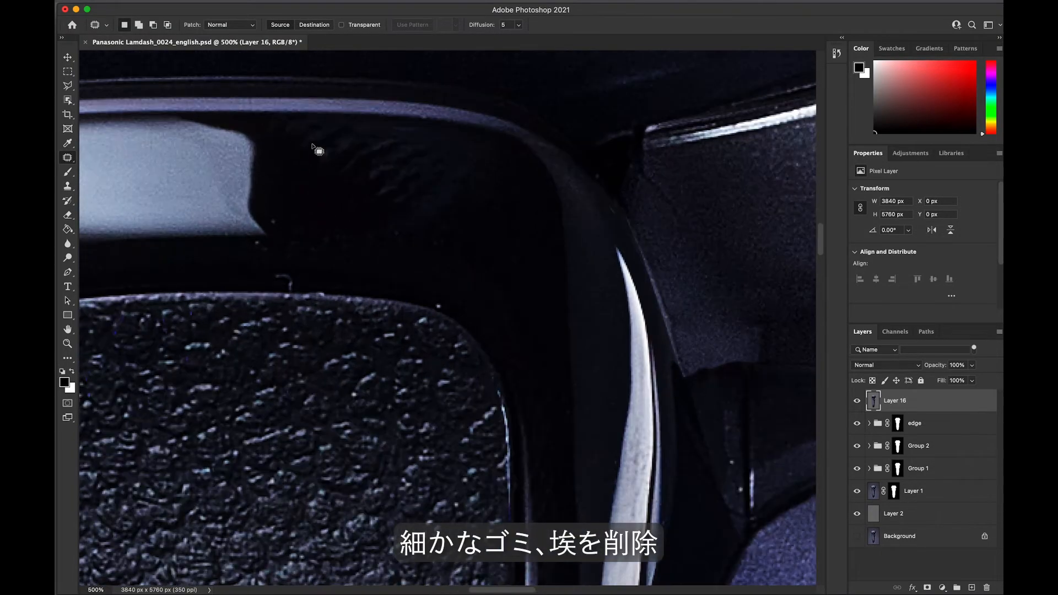
# Patch out the rippled smudge on the glossy black frame and the dust specks above the textured grip
pyautogui.moveTo(309, 118)
pyautogui.mouseDown()
pyautogui.moveTo(397, 224)
pyautogui.moveTo(416, 123)
pyautogui.mouseUp()
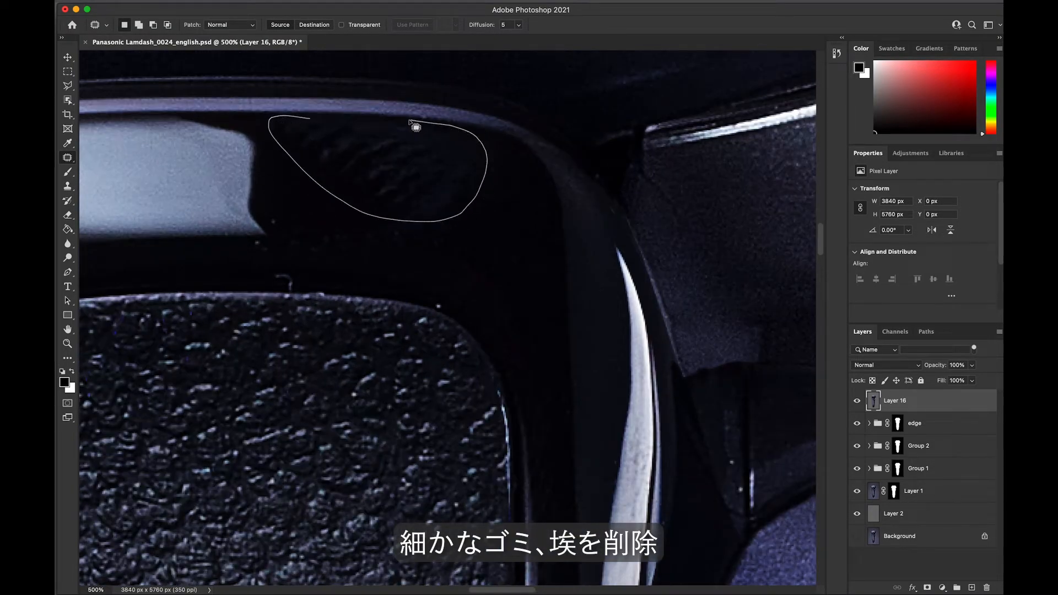
pyautogui.moveTo(439, 208); pyautogui.dragTo(449, 302)
pyautogui.hotkey('ctrl', 'd')
pyautogui.moveTo(298, 291); pyautogui.dragTo(293, 296)
pyautogui.moveTo(285, 283); pyautogui.dragTo(318, 283)
pyautogui.moveTo(279, 216); pyautogui.dragTo(281, 219)
pyautogui.moveTo(273, 221); pyautogui.dragTo(305, 231)
pyautogui.press('super+d')
# Remove fine dust specks from the shaver head and its lower rim with the Spot Healing Brush
pyautogui.scroll(-5, 276, 237)
pyautogui.scroll(3, 123, 199)
pyautogui.press('j')
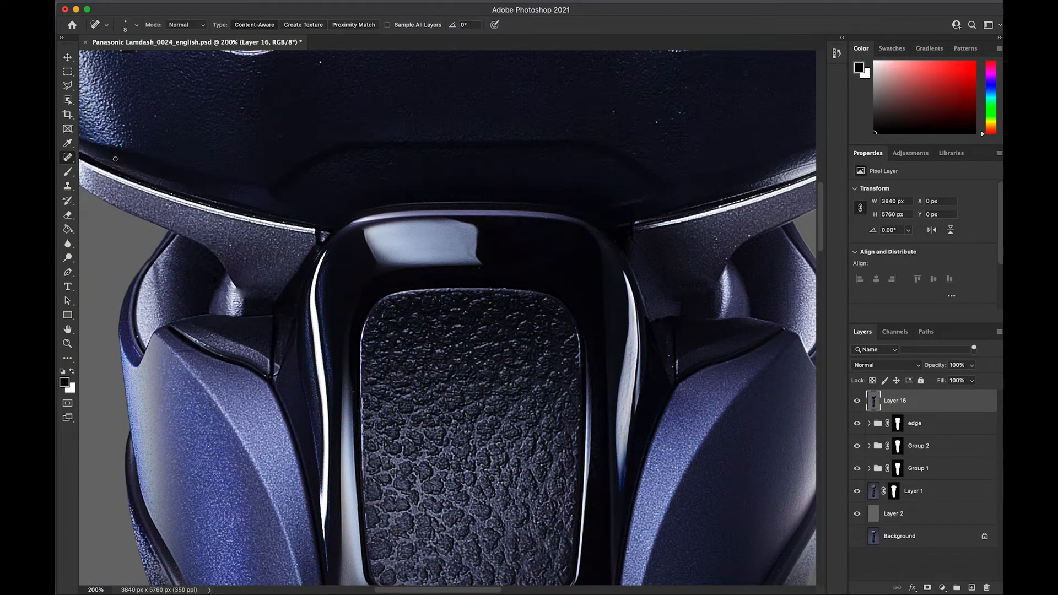
pyautogui.scroll(5, 386, 233)
pyautogui.hscroll(-2, 387, 234)
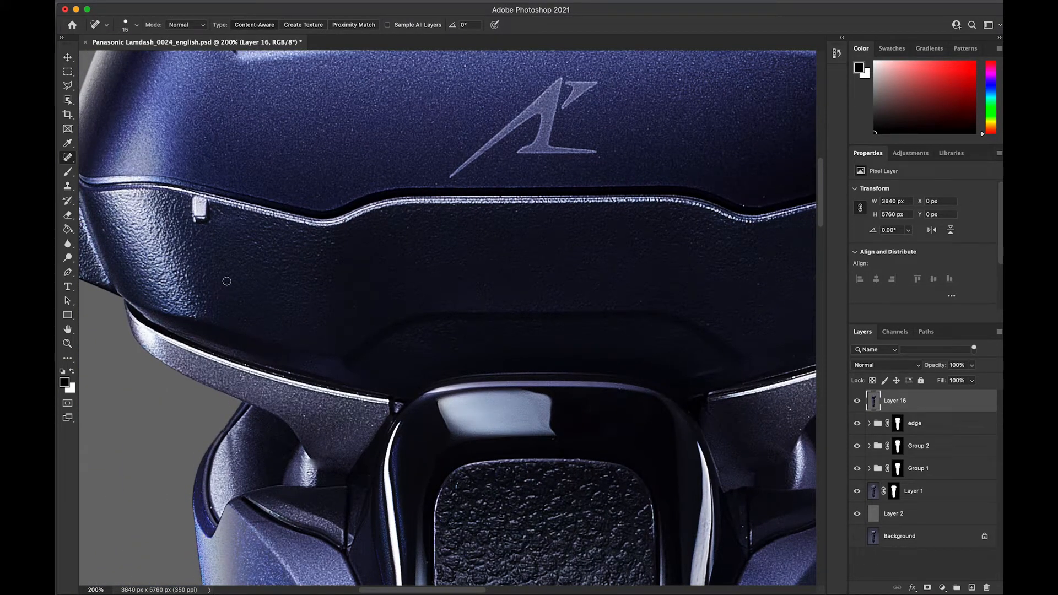
pyautogui.scroll(5, 224, 290)
pyautogui.hscroll(-3, 224, 290)
pyautogui.hscroll(7, 493, 193)
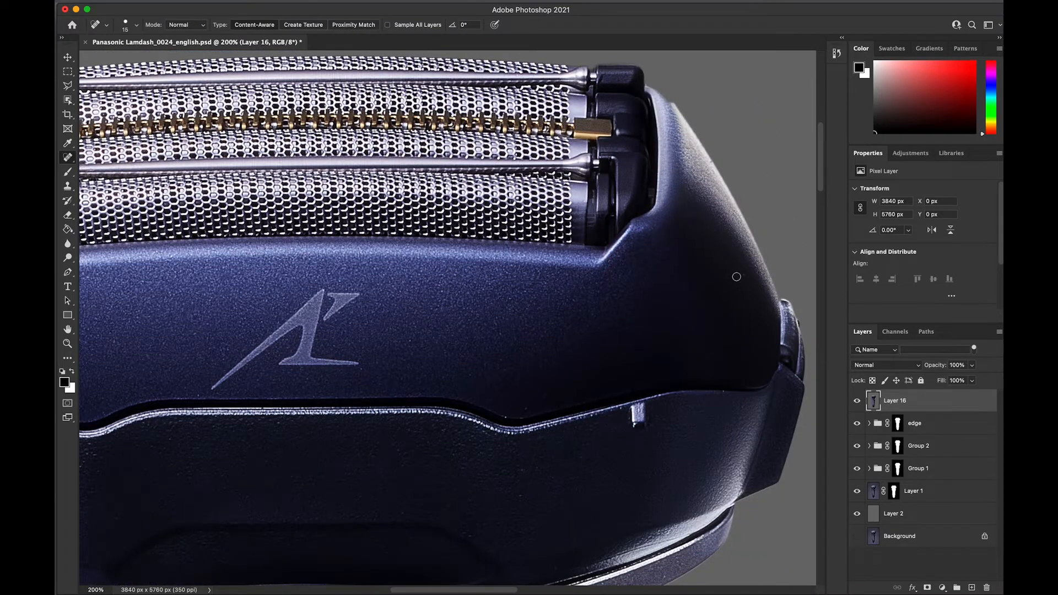
pyautogui.scroll(-6, 514, 429)
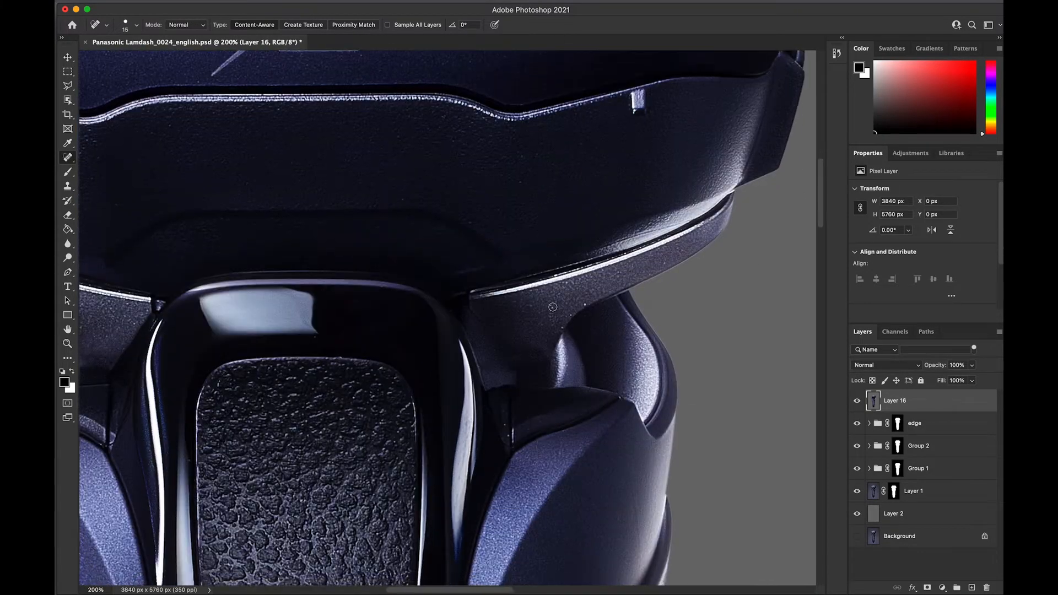
pyautogui.hscroll(-3, 530, 356)
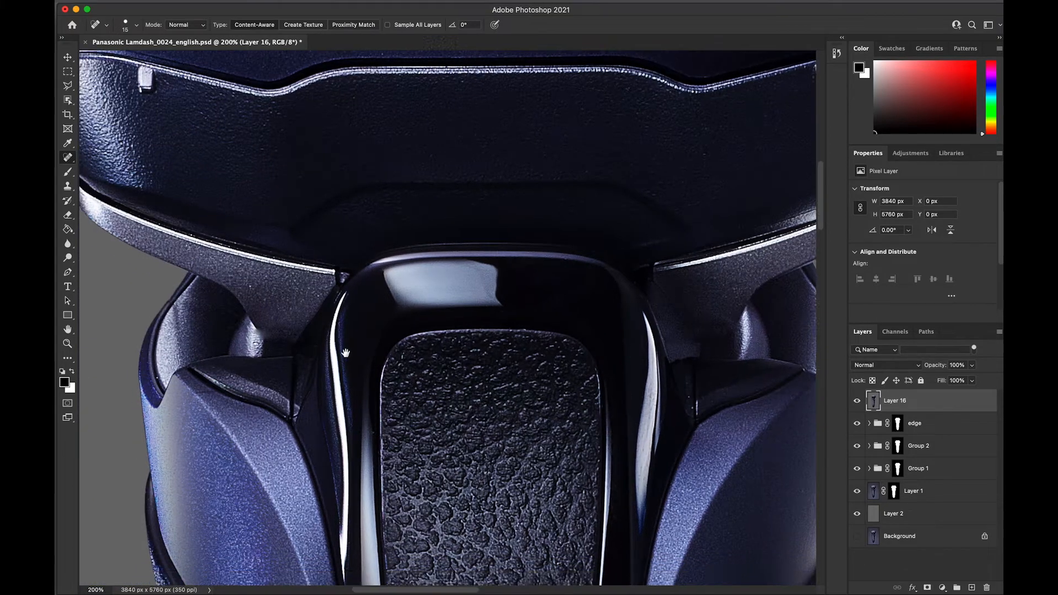
# Spot-heal the dust specks around the neck, the textured grip, the Panasonic logo and the power button panel
pyautogui.scroll(-6, 273, 368)
pyautogui.hscroll(2, 581, 312)
pyautogui.scroll(3, 582, 311)
pyautogui.hscroll(2, 582, 311)
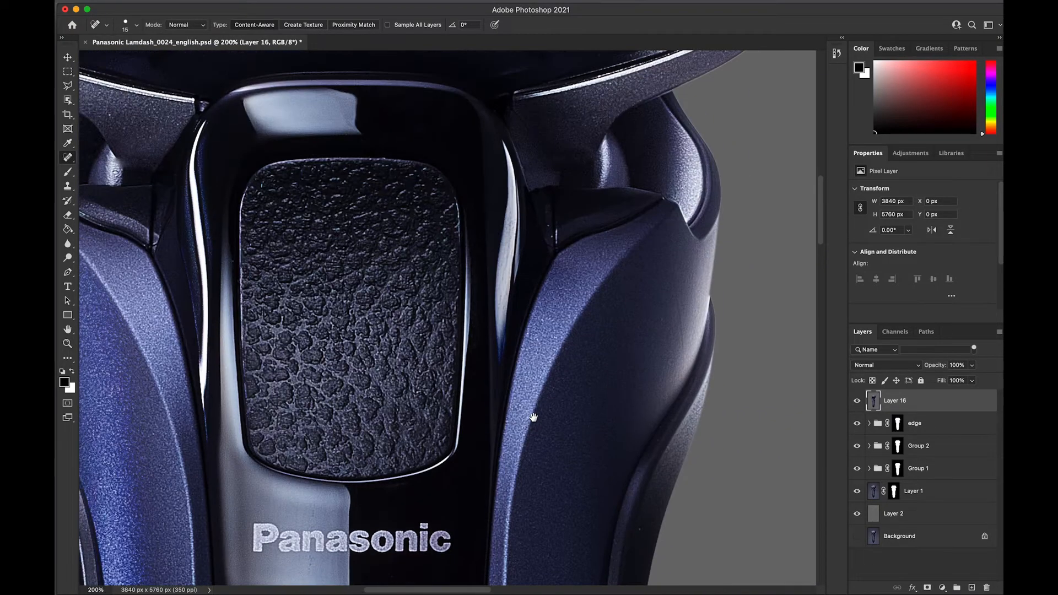
pyautogui.scroll(-7, 610, 318)
pyautogui.moveTo(511, 367); pyautogui.dragTo(555, 280)
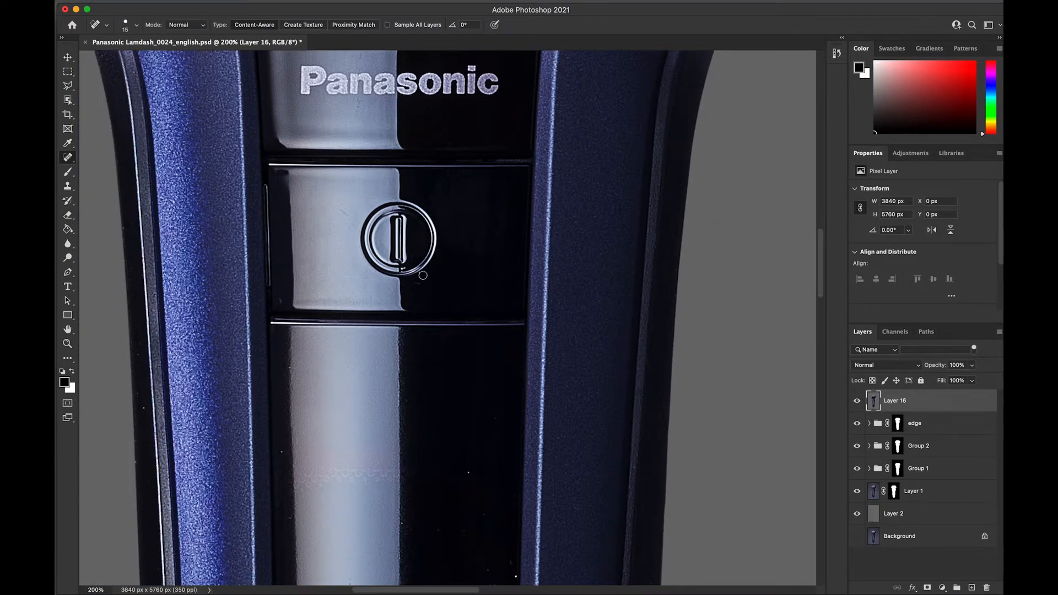
pyautogui.moveTo(389, 468); pyautogui.dragTo(404, 348)
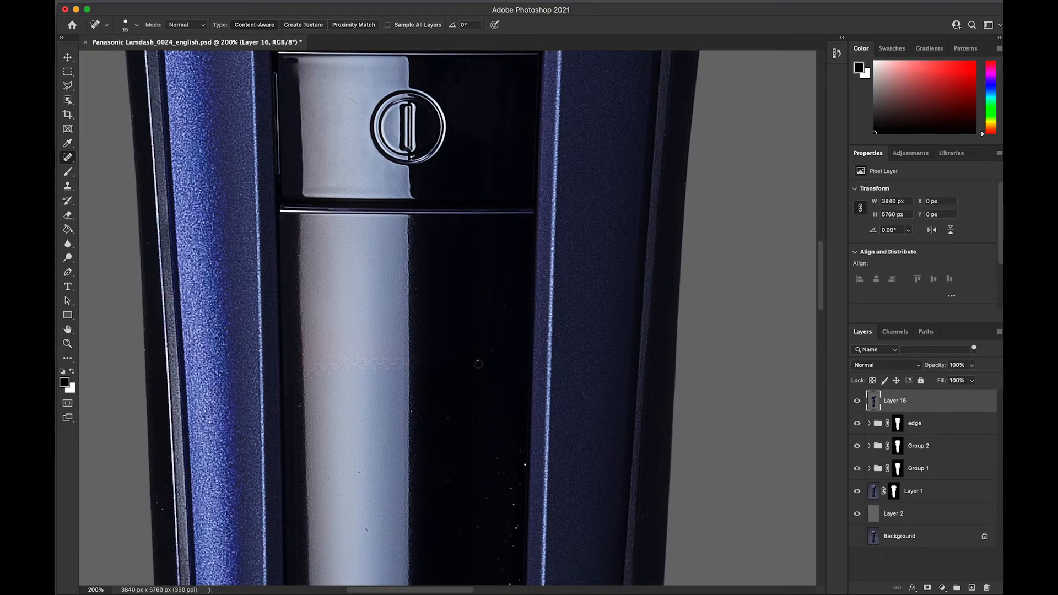
# Spot-heal the remaining dust specks on the lower handle, from below the power button down past the WET/DRY lettering
pyautogui.moveTo(529, 434); pyautogui.dragTo(556, 371)
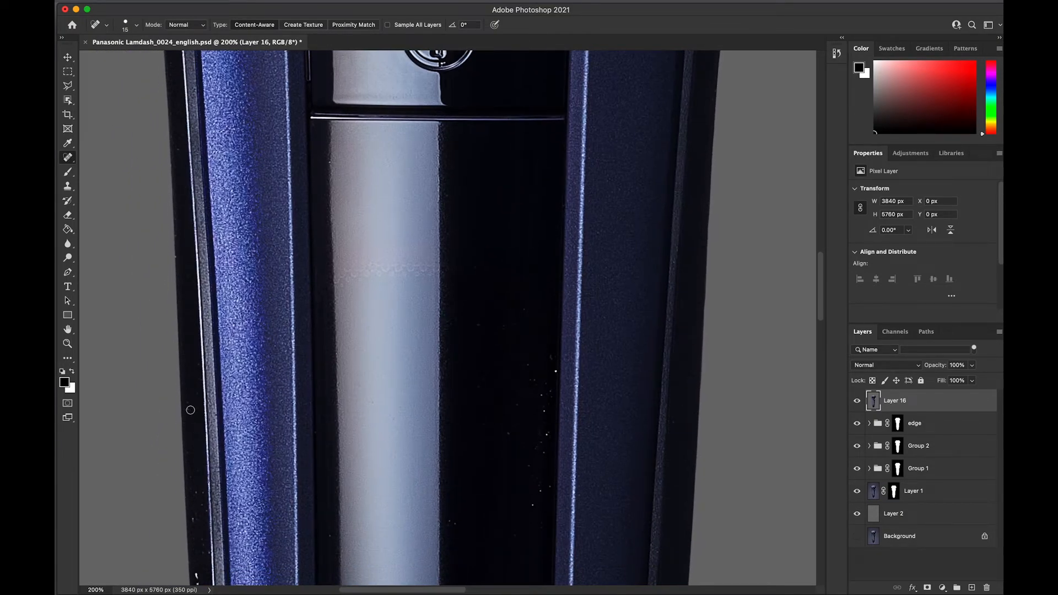
pyautogui.moveTo(191, 528); pyautogui.dragTo(254, 404)
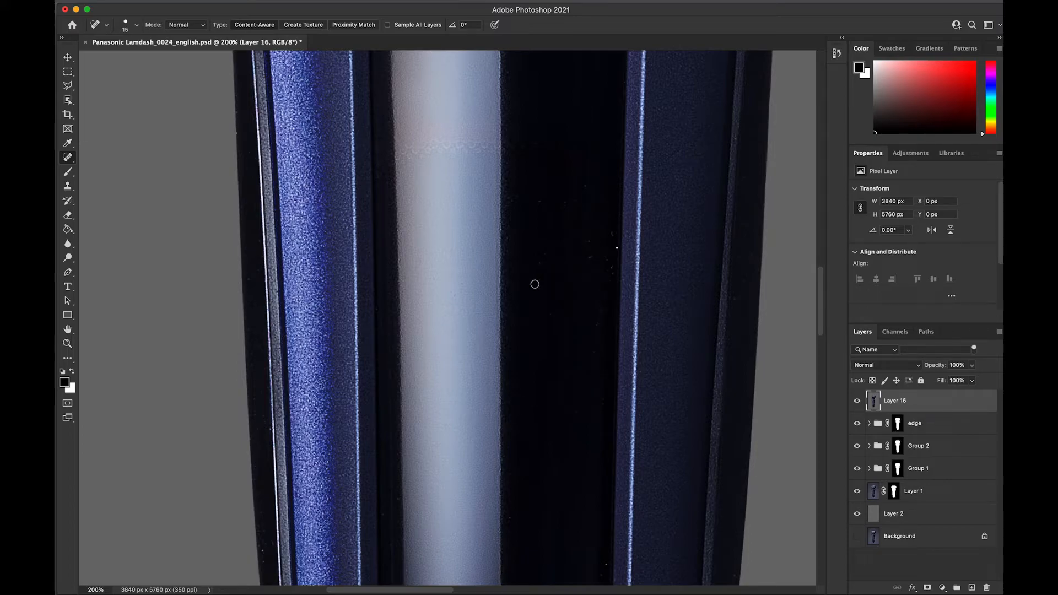
pyautogui.moveTo(578, 402); pyautogui.dragTo(609, 315)
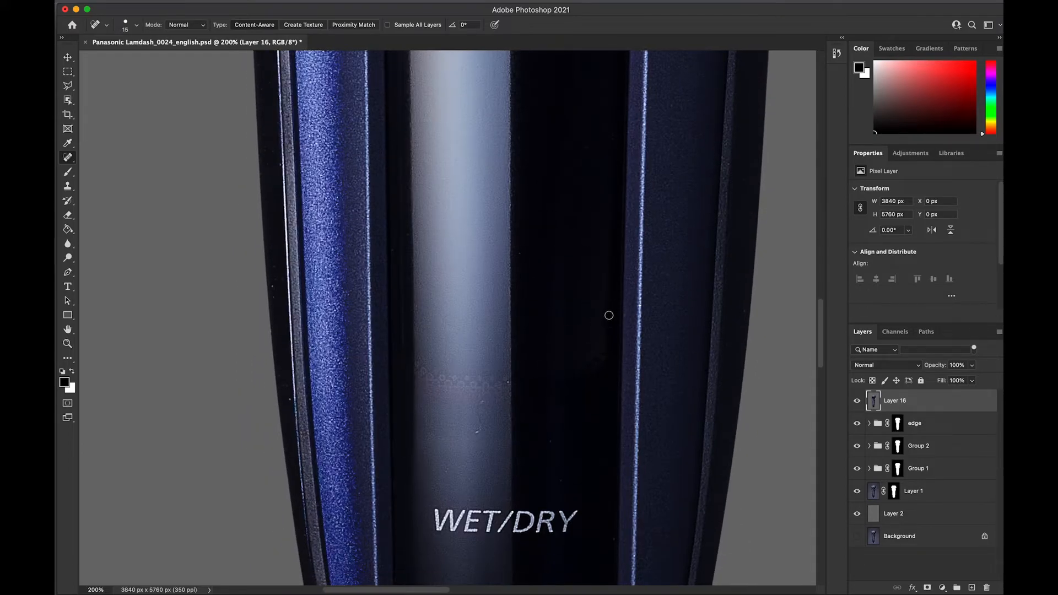
pyautogui.moveTo(566, 482); pyautogui.dragTo(586, 353)
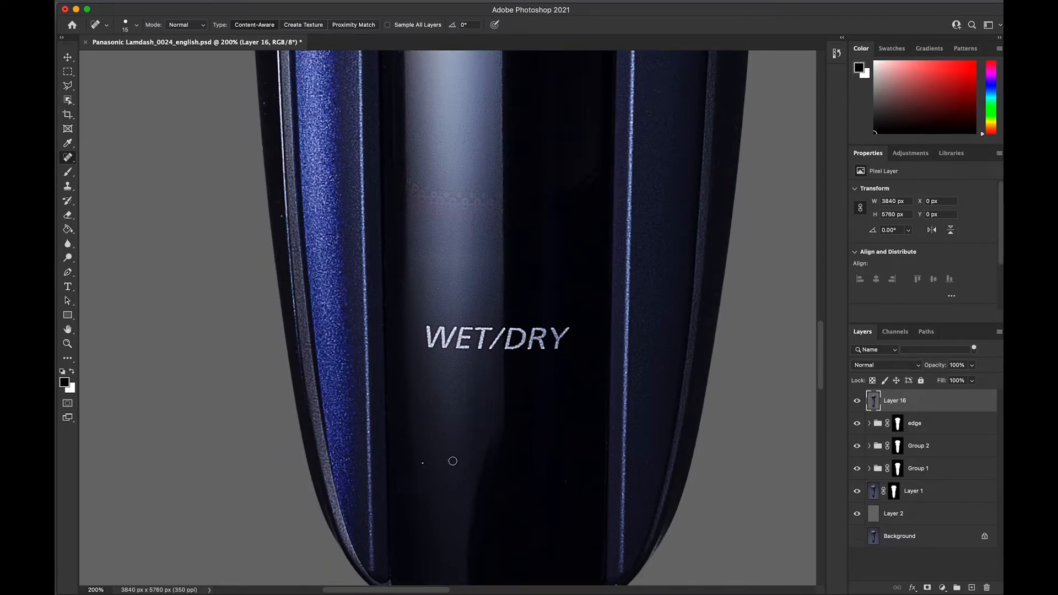
pyautogui.scroll(4, 354, 366)
pyautogui.hscroll(-2, 354, 366)
pyautogui.scroll(5, 449, 250)
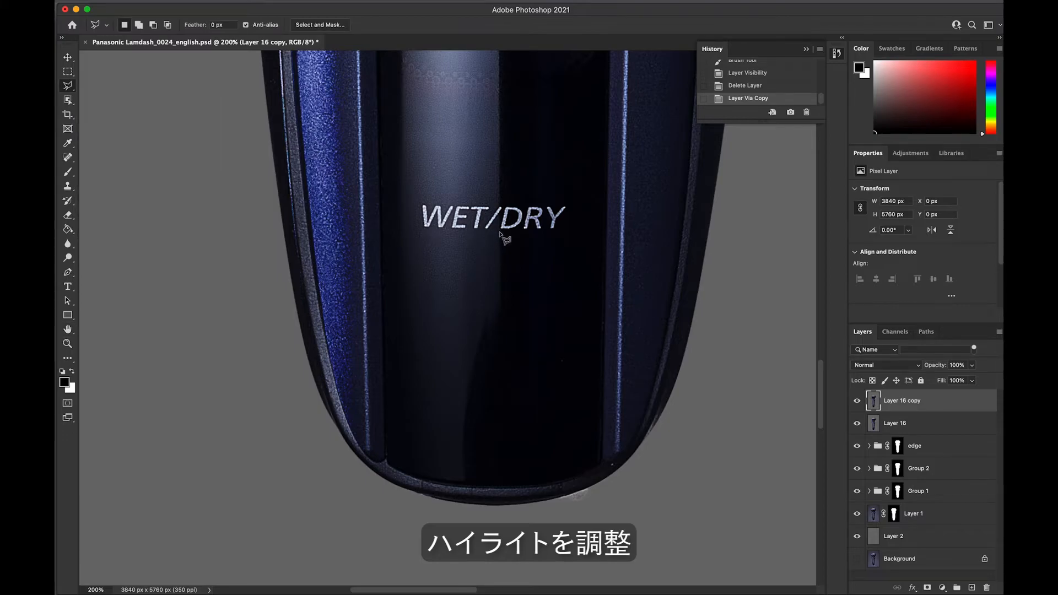
# Outline the left half of the glossy panel below WET/DRY and mask that area out of Layer 16 copy
pyautogui.click(500, 234)
pyautogui.click(498, 487)
pyautogui.click(423, 484)
pyautogui.click(387, 463)
pyautogui.doubleClick(381, 232)
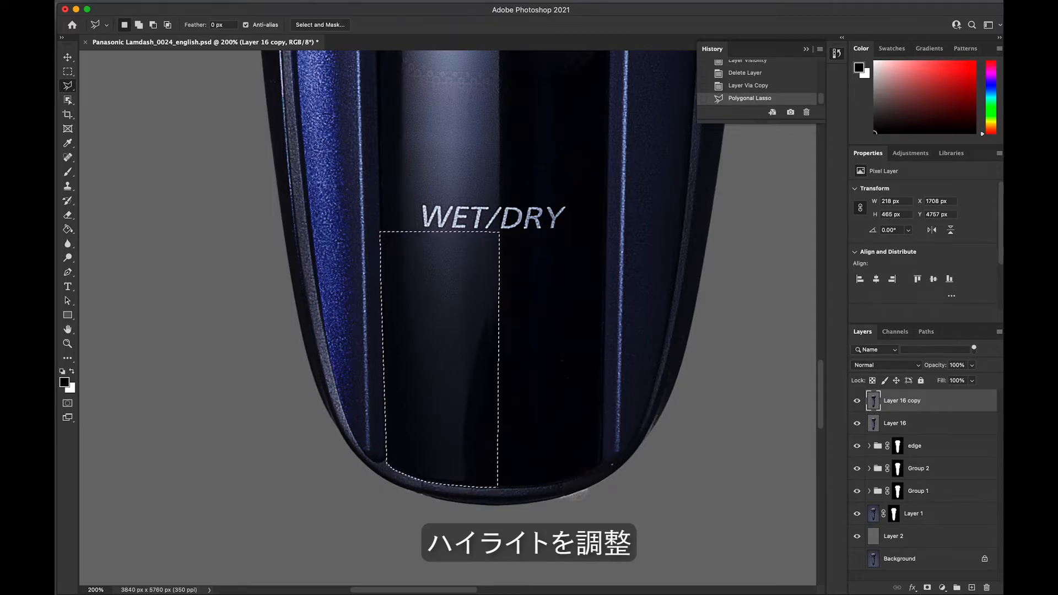
pyautogui.click(425, 175)
pyautogui.press('Return')
pyautogui.click(271, 2)
pyautogui.click(289, 41)
pyautogui.click(927, 588)
# Copy a rectangular area around the highlight below WET/DRY from Layer 16 onto a new layer above it
pyautogui.click(899, 426)
pyautogui.press('m')
pyautogui.moveTo(379, 230); pyautogui.dragTo(510, 511)
pyautogui.press('super+c')
pyautogui.press('super+v')
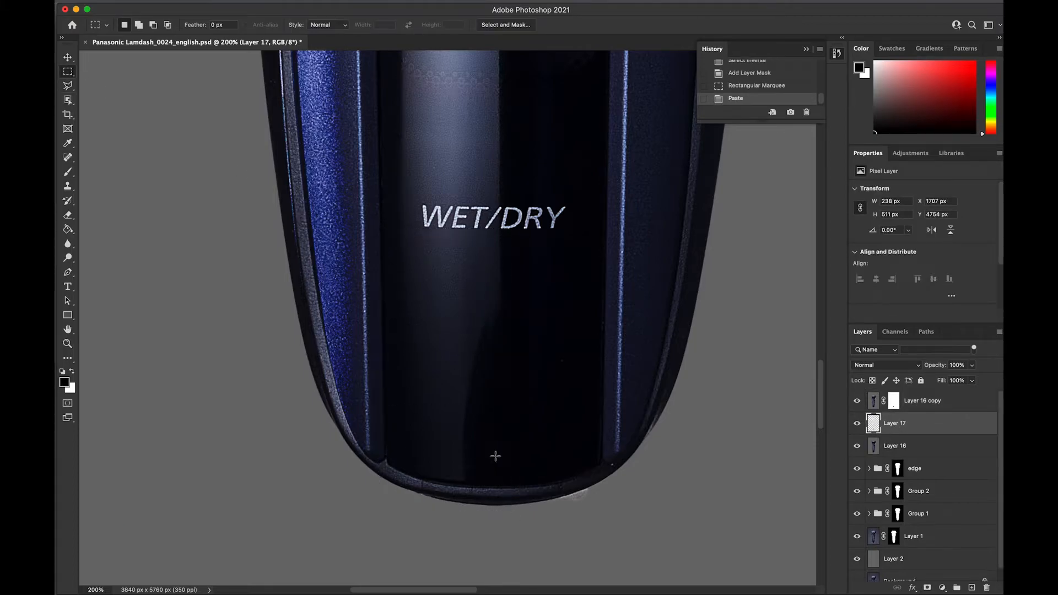
# Warp the copied highlight piece outward at its lower right so its edge continues straight down the panel
pyautogui.click(179, 2)
pyautogui.click(339, 313)
pyautogui.moveTo(510, 511); pyautogui.dragTo(552, 511)
pyautogui.moveTo(511, 418); pyautogui.dragTo(568, 418)
pyautogui.moveTo(511, 324); pyautogui.dragTo(530, 323)
pyautogui.moveTo(478, 419); pyautogui.dragTo(500, 420)
pyautogui.moveTo(479, 510); pyautogui.dragTo(508, 514)
pyautogui.moveTo(425, 512); pyautogui.dragTo(426, 533)
pyautogui.moveTo(436, 420); pyautogui.dragTo(433, 420)
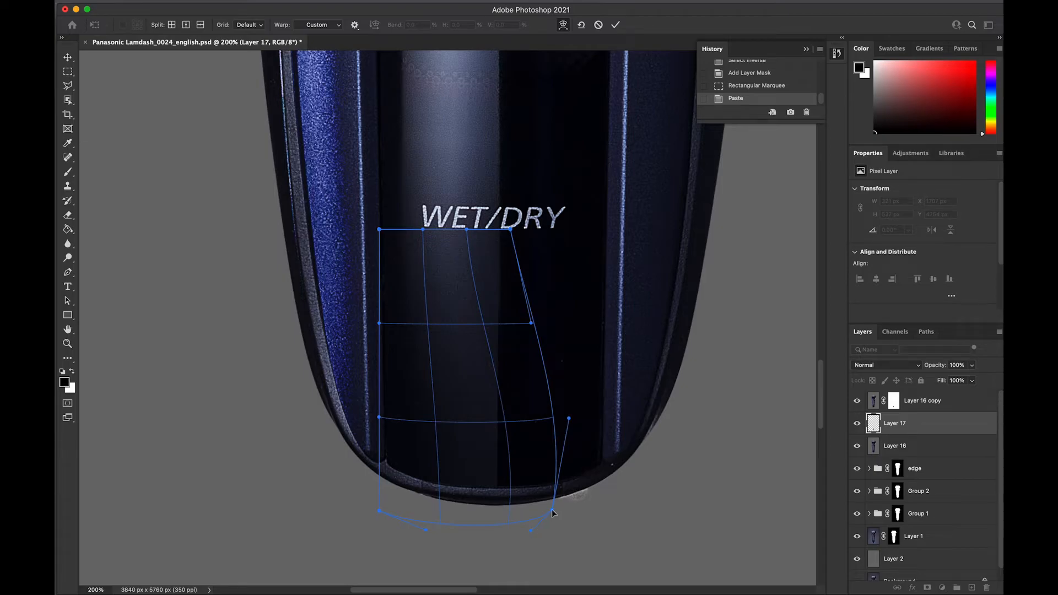
pyautogui.moveTo(520, 525); pyautogui.dragTo(548, 522)
pyautogui.press('Return')
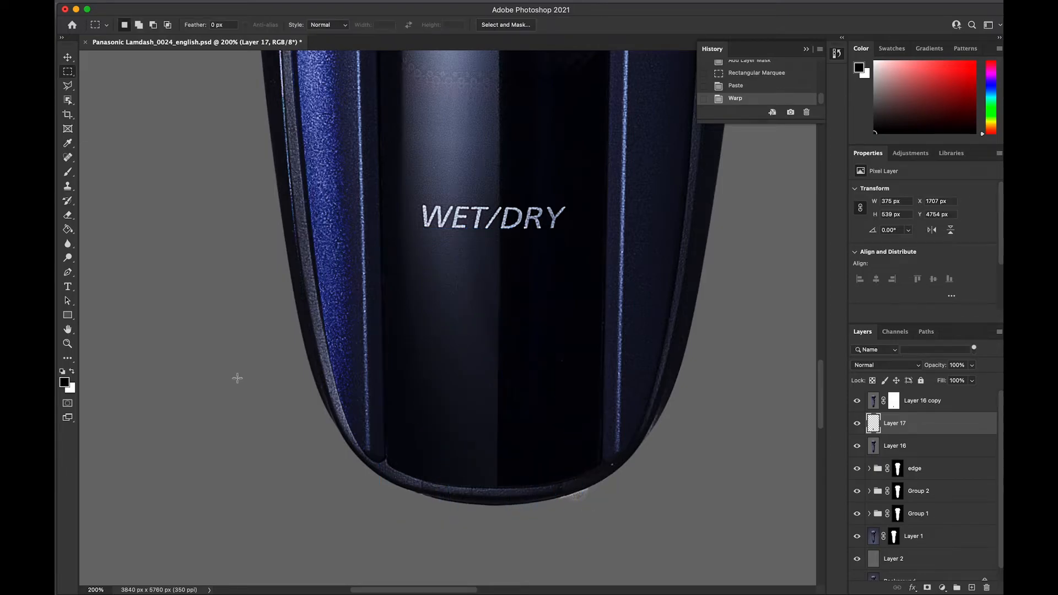
# Compare the whole shaver with and without the warped highlight correction
pyautogui.doubleClick(68, 329)
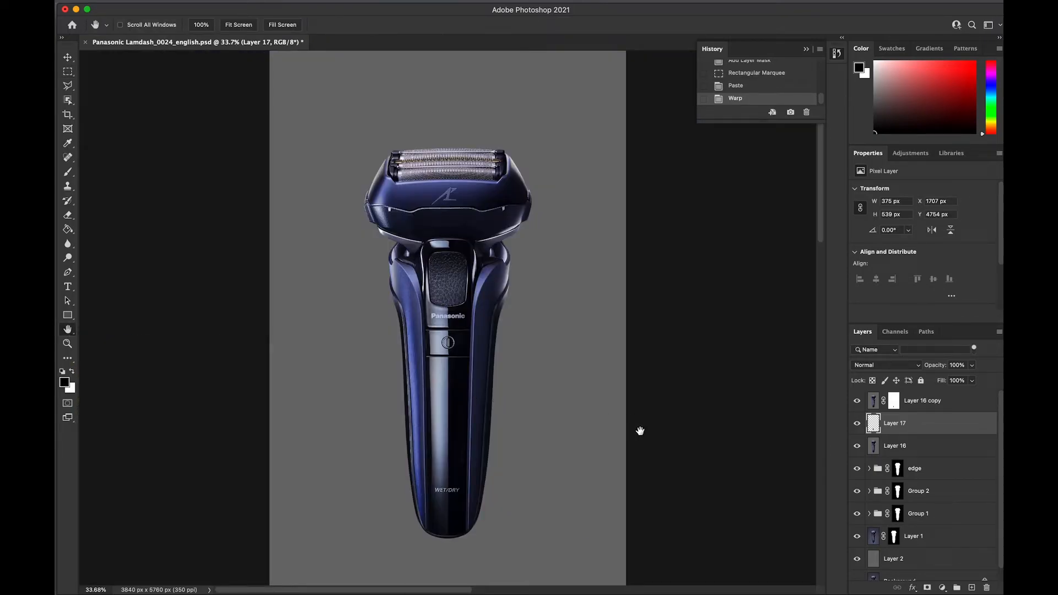
pyautogui.click(857, 423)
pyautogui.click(858, 446)
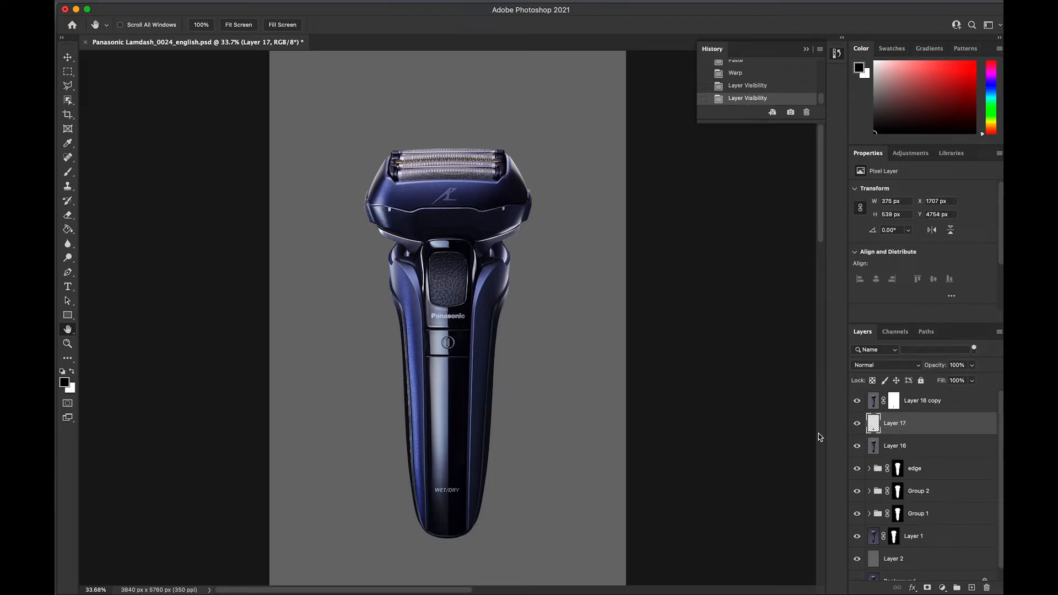
# Merge a copy of all visible layers into a new top layer and copy Group 2's mask onto it
pyautogui.click(1000, 332)
pyautogui.keyDown('alt'); pyautogui.click(900, 526); pyautogui.keyUp('alt')
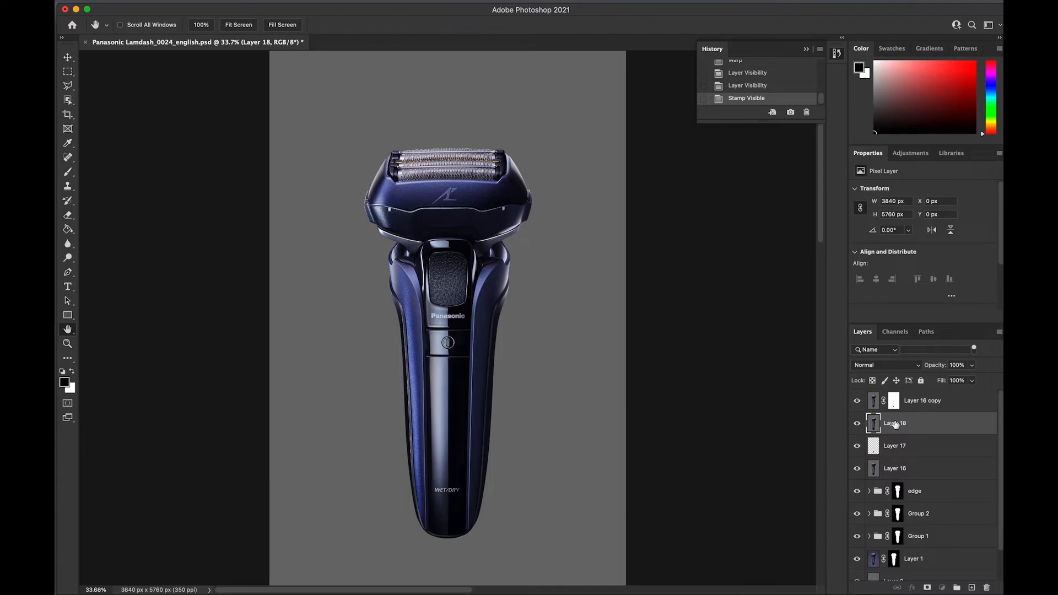
pyautogui.moveTo(895, 423); pyautogui.dragTo(915, 405)
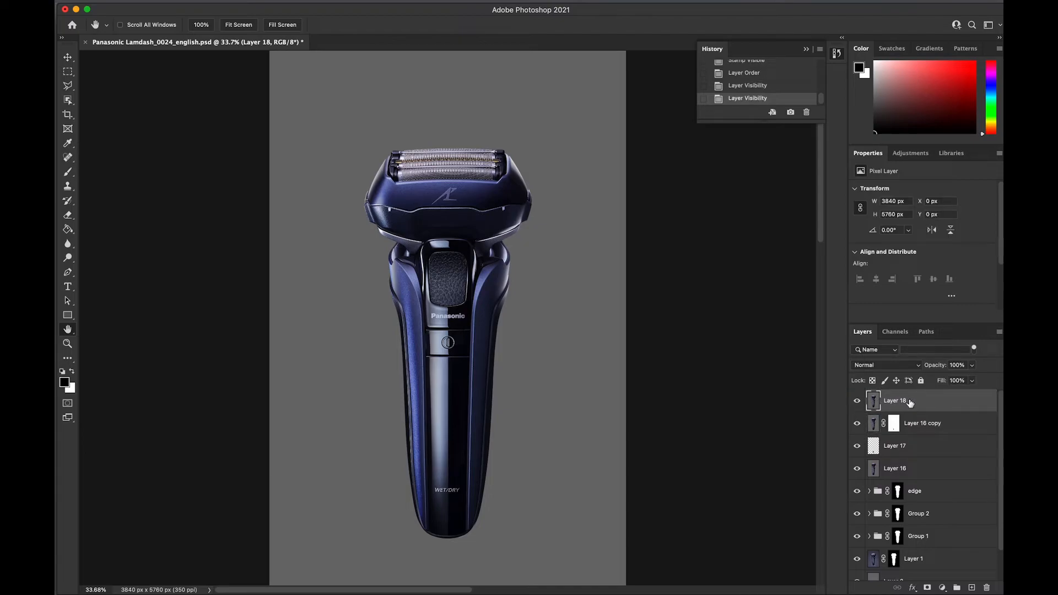
pyautogui.moveTo(900, 514); pyautogui.dragTo(894, 402)
# Add a Curves adjustment clipped to Layer 18 and shape it with two points, lifting the brighter tones slightly
pyautogui.click(942, 588)
pyautogui.click(925, 409)
pyautogui.click(923, 317)
pyautogui.click(956, 245)
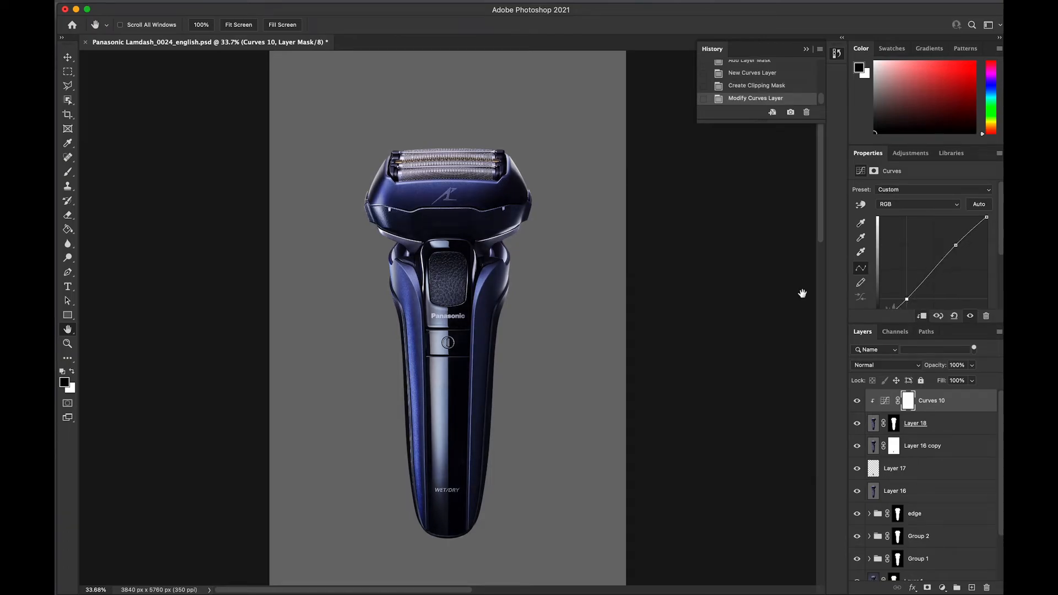
# Paint a Quick Mask over the gold trimmer strip in the shaving head and turn it into a selection
pyautogui.scroll(5, 414, 188)
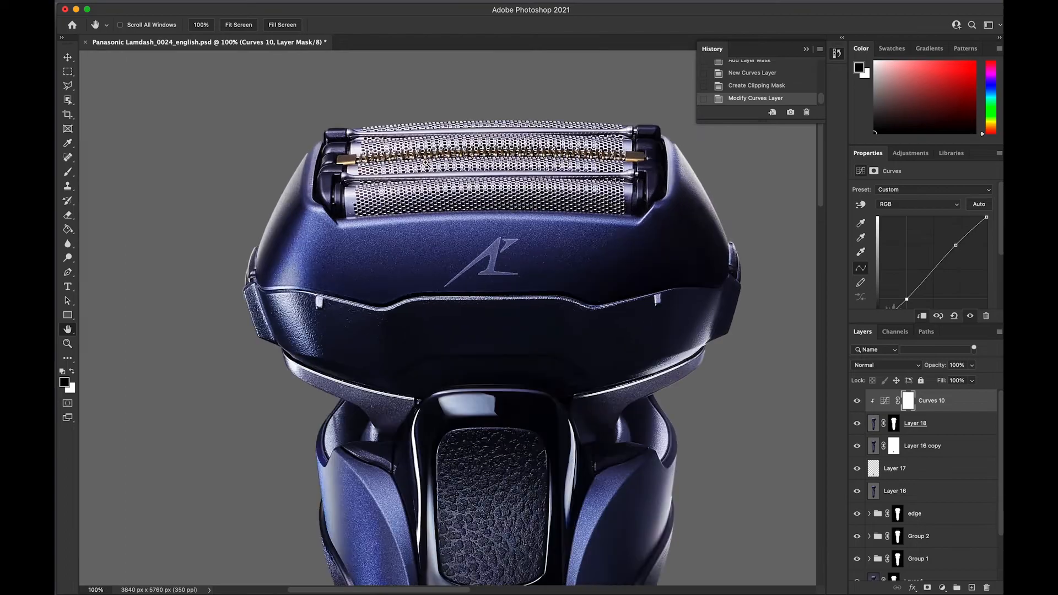
pyautogui.moveTo(441, 182); pyautogui.dragTo(366, 258)
pyautogui.press('q')
pyautogui.press('b')
pyautogui.moveTo(165, 235)
pyautogui.mouseDown()
pyautogui.moveTo(573, 222)
pyautogui.moveTo(766, 231)
pyautogui.mouseUp()
pyautogui.press('q')
# Add a Hue/Saturation adjustment for the selected gold strip, setting Yellows to hue +3 and saturation +42
pyautogui.click(943, 588)
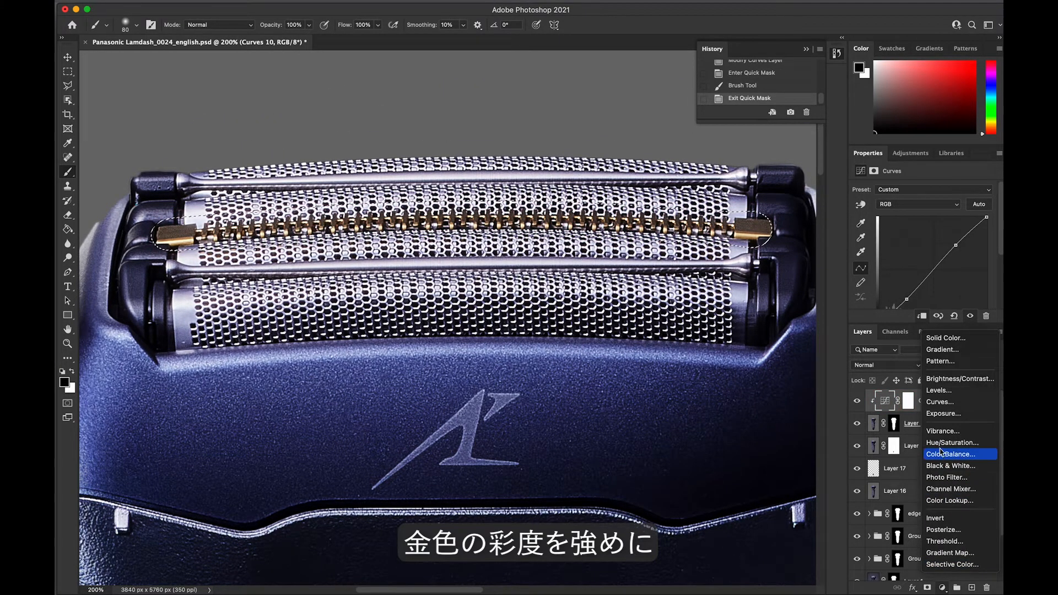
pyautogui.click(937, 453)
pyautogui.click(932, 204)
pyautogui.click(904, 229)
pyautogui.moveTo(923, 252)
pyautogui.mouseDown()
pyautogui.moveTo(951, 255)
pyautogui.moveTo(926, 236)
pyautogui.mouseUp()
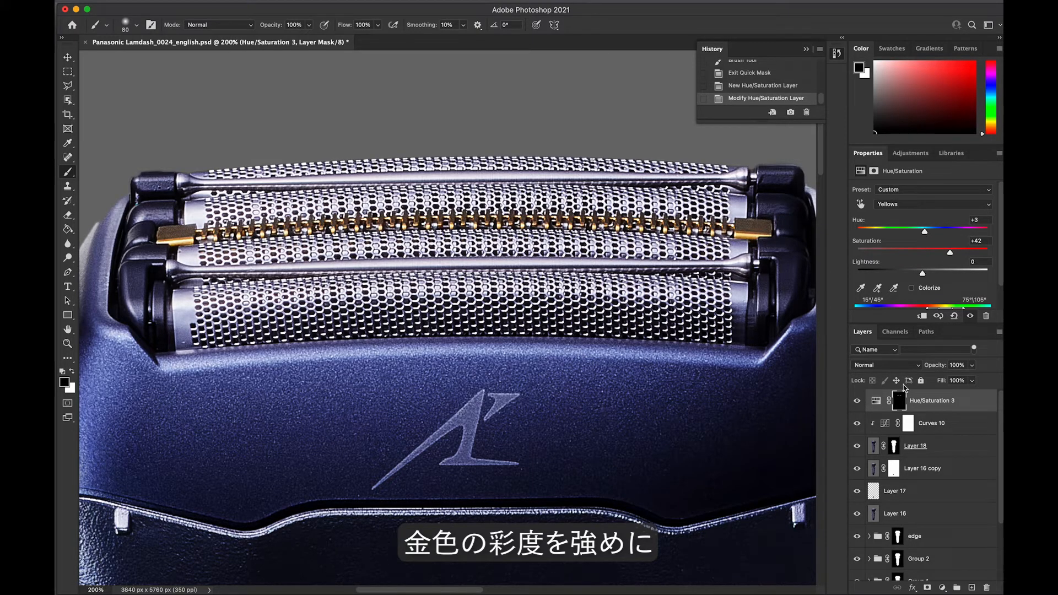
# Compare the gold strip with and without the Hue/Saturation adjustment and view the whole shaver
pyautogui.click(858, 400)
pyautogui.click(858, 401)
pyautogui.click(857, 400)
pyautogui.click(857, 401)
pyautogui.press('super+minus')
pyautogui.press('super+minus')
pyautogui.press('super+minus')
pyautogui.press('super+minus')
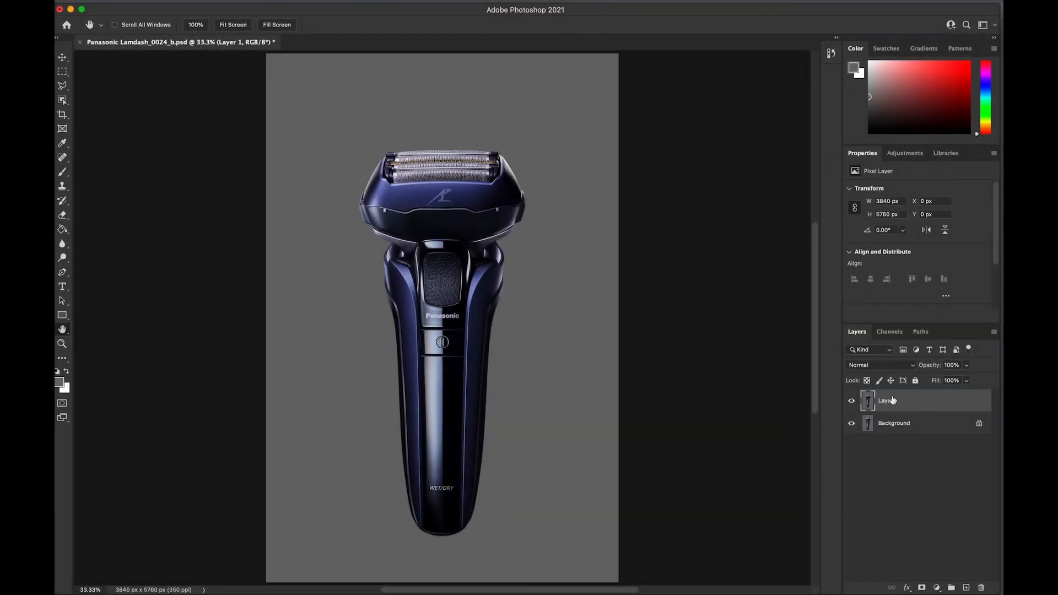
# In Panasonic Lamdash_0024_b.psd, load the blue body panels' path as a selection and add a Hue/Saturation adjustment shifting them to green
pyautogui.click(922, 331)
pyautogui.click(856, 332)
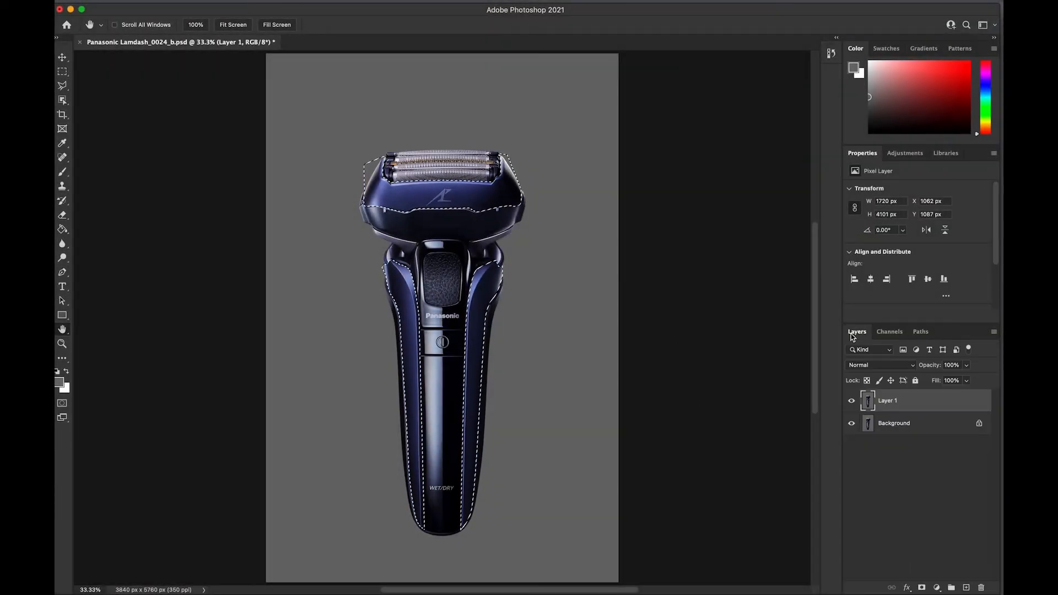
pyautogui.click(937, 588)
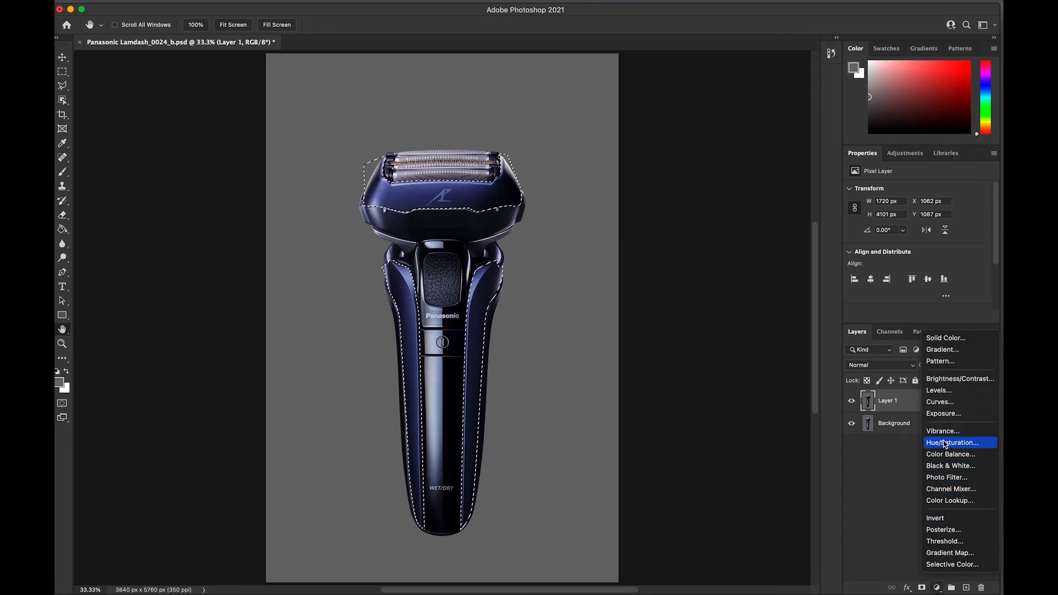
pyautogui.click(945, 444)
pyautogui.moveTo(918, 231); pyautogui.dragTo(914, 274)
pyautogui.click(902, 428)
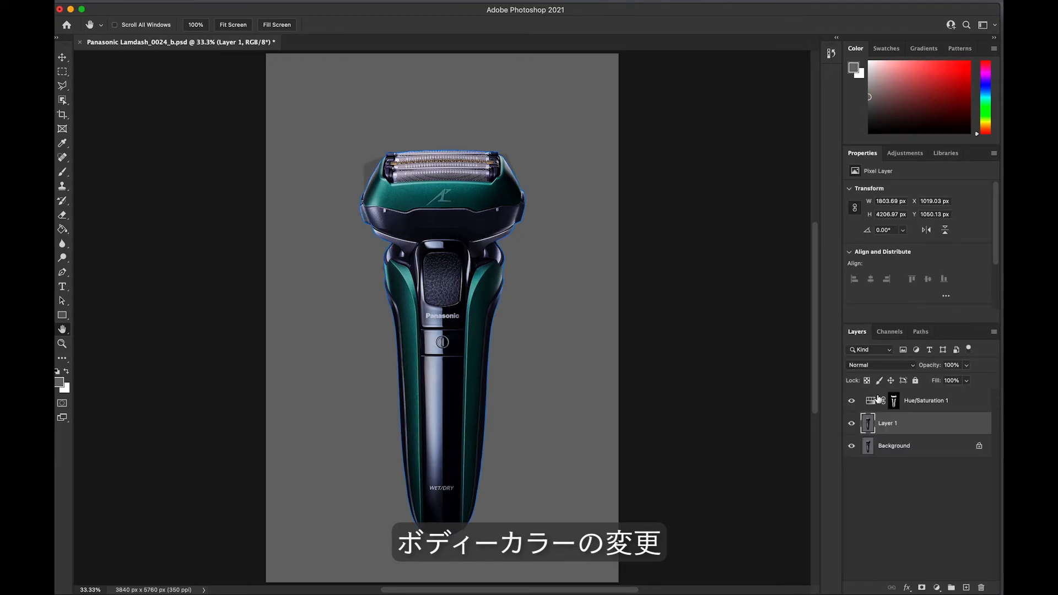
# Mask the duplicate layer to the shaver's outline and clip the Hue/Saturation adjustment to it
pyautogui.keyDown('super'); pyautogui.click(868, 424); pyautogui.keyUp('super')
pyautogui.click(922, 588)
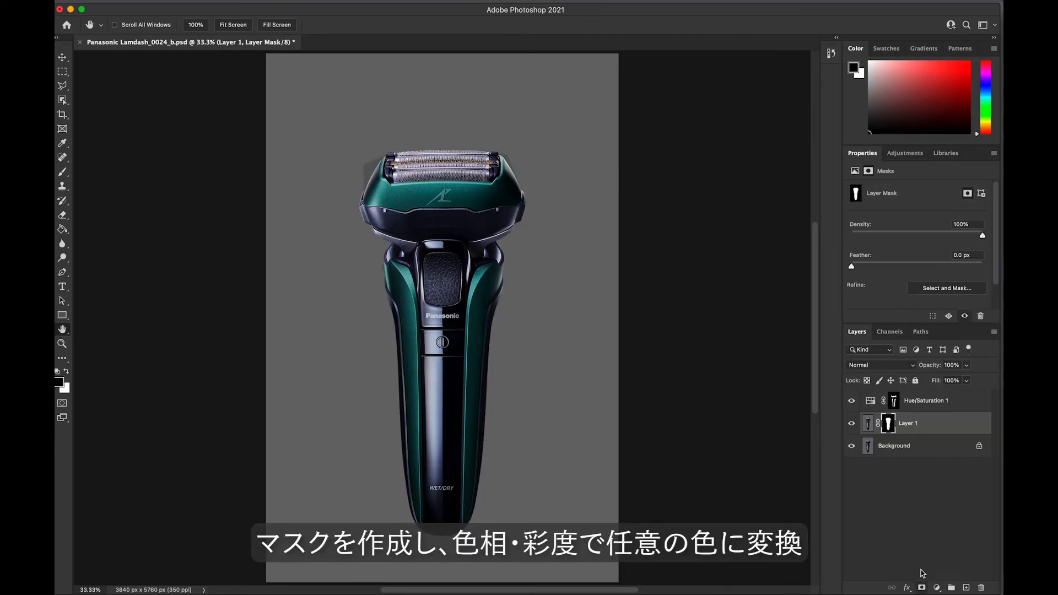
pyautogui.click(877, 408)
pyautogui.press('super+alt+g')
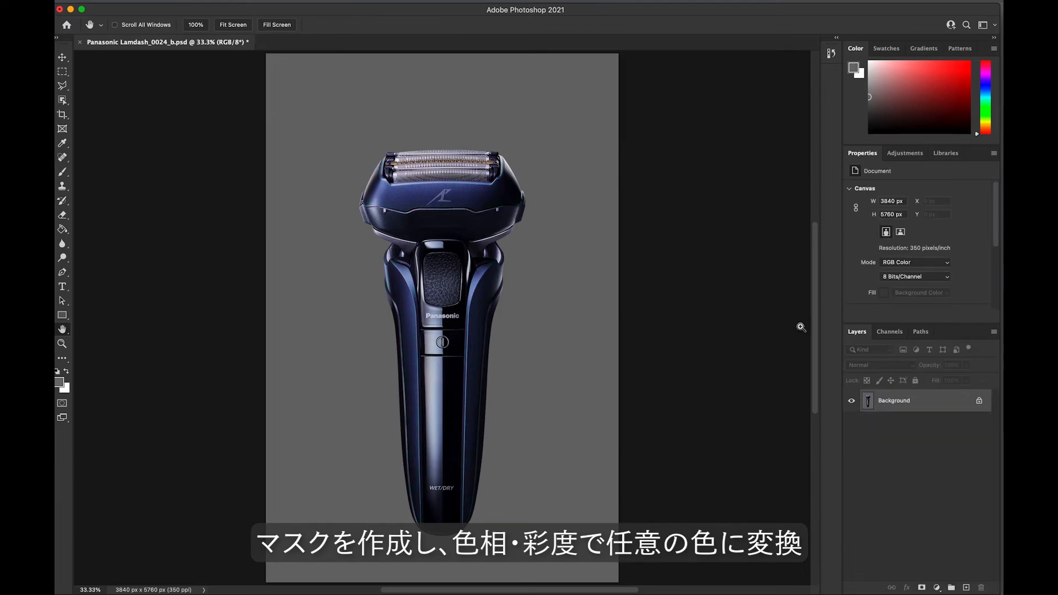
# Duplicate the Background layer and mask the copy to the shaver's outline using its saved path
pyautogui.press('super+j')
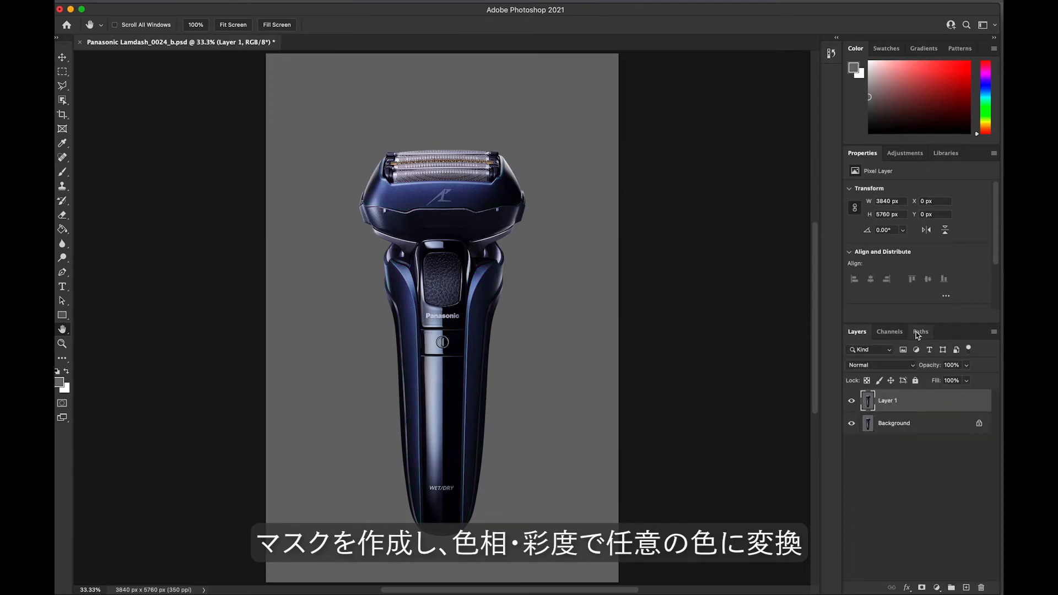
pyautogui.click(919, 332)
pyautogui.click(894, 413)
pyautogui.click(922, 588)
pyautogui.click(857, 332)
pyautogui.click(922, 587)
# Load the blue body panels' path as a selection and add a Hue/Saturation adjustment clipped to the masked shaver layer
pyautogui.click(919, 333)
pyautogui.click(922, 588)
pyautogui.click(858, 331)
pyautogui.click(938, 588)
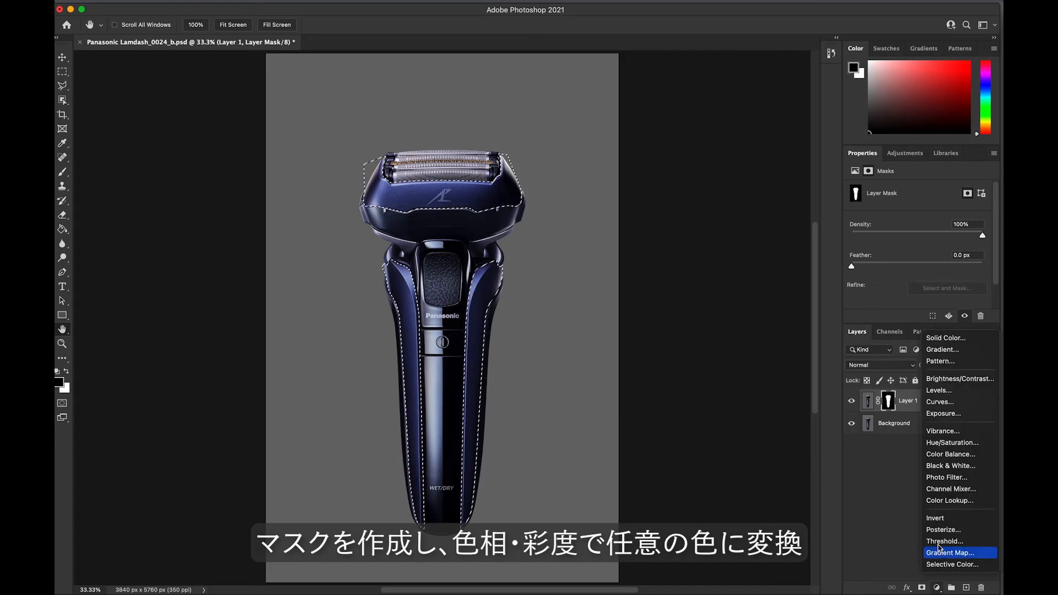
pyautogui.click(945, 443)
# Try magenta panels at hue +75, saturation +32, lightness +15, and change them to green at hue -85, saturation +18, lightness -24
pyautogui.moveTo(917, 227); pyautogui.dragTo(957, 234)
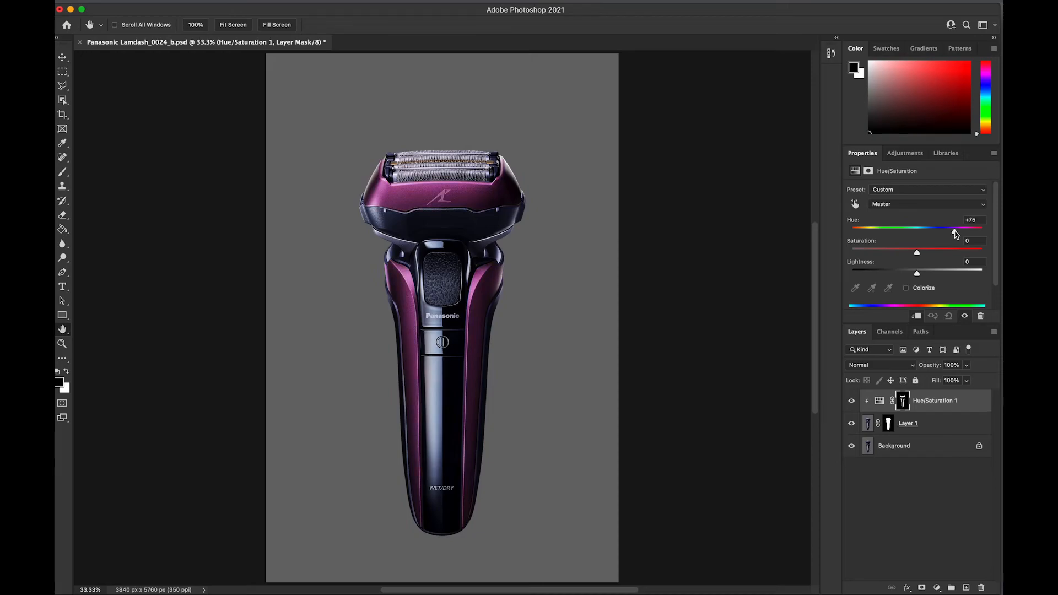
pyautogui.moveTo(917, 273); pyautogui.dragTo(928, 274)
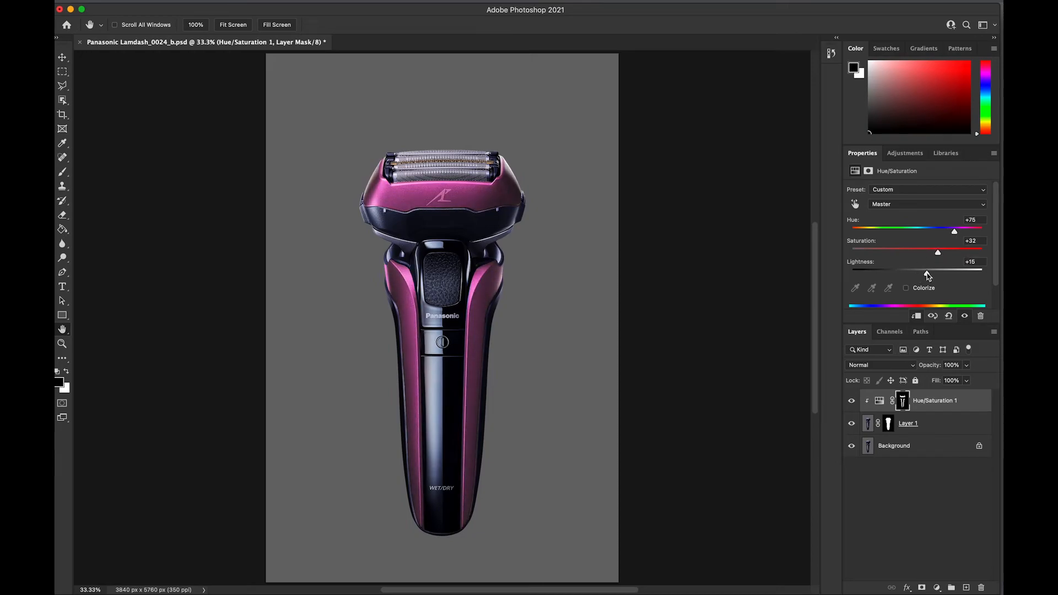
pyautogui.moveTo(955, 231); pyautogui.dragTo(929, 253)
pyautogui.moveTo(928, 274); pyautogui.dragTo(902, 278)
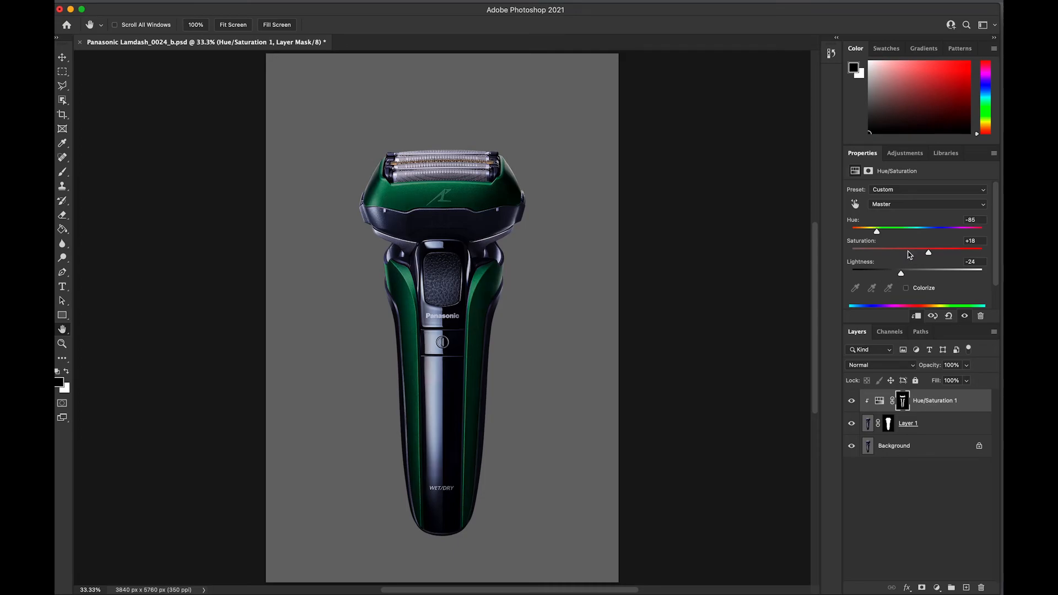